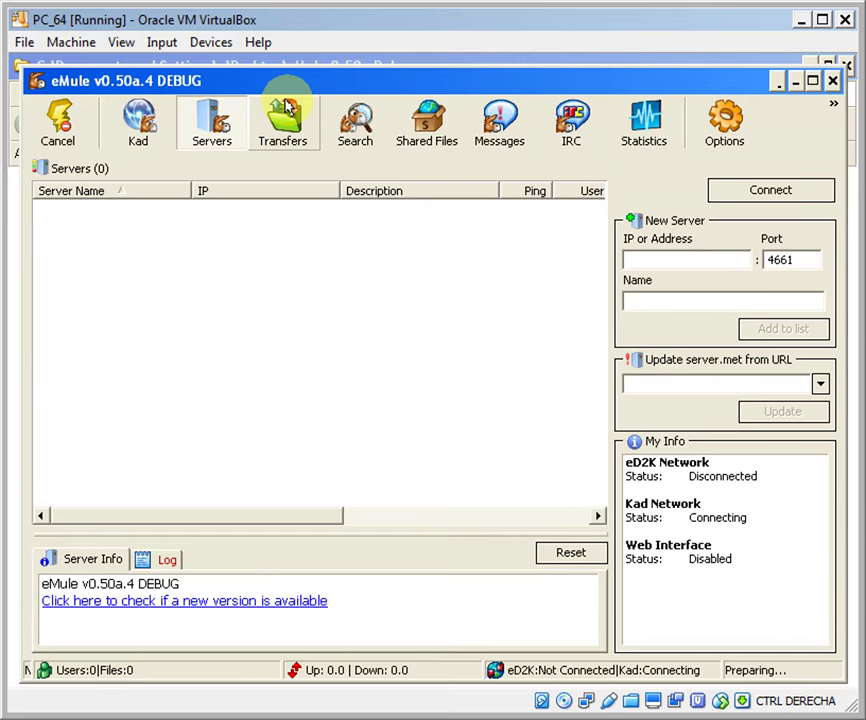
Look through eMule's Search, Shared Files, Messages, IRC and Statistics views
left_click(360, 118)
left_click(428, 120)
left_click(482, 130)
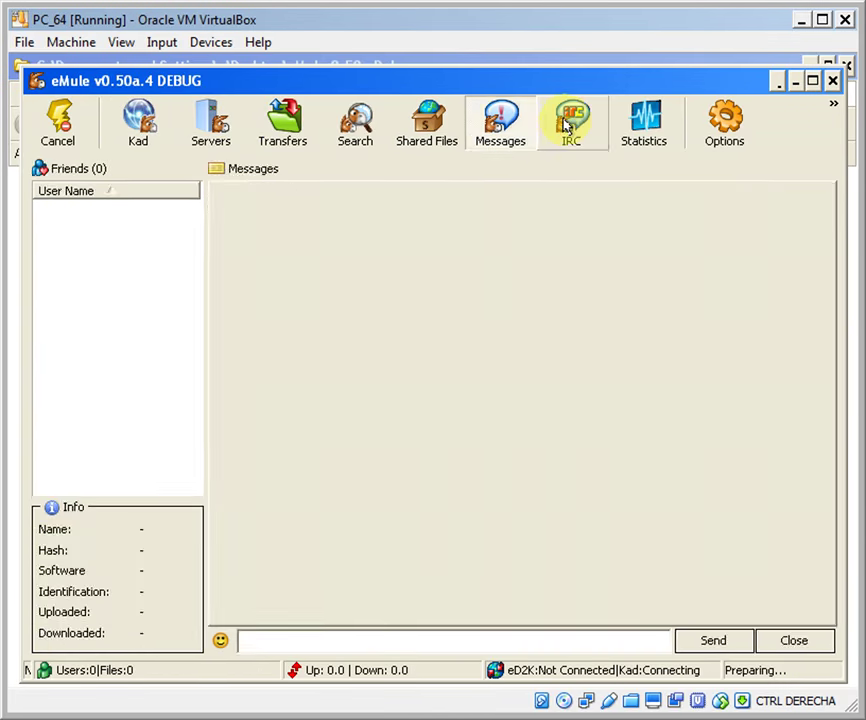
left_click(572, 129)
left_click(636, 130)
Check the incoming and temporary file paths in eMule's Directories options, keeping the settings as they are
left_click(706, 128)
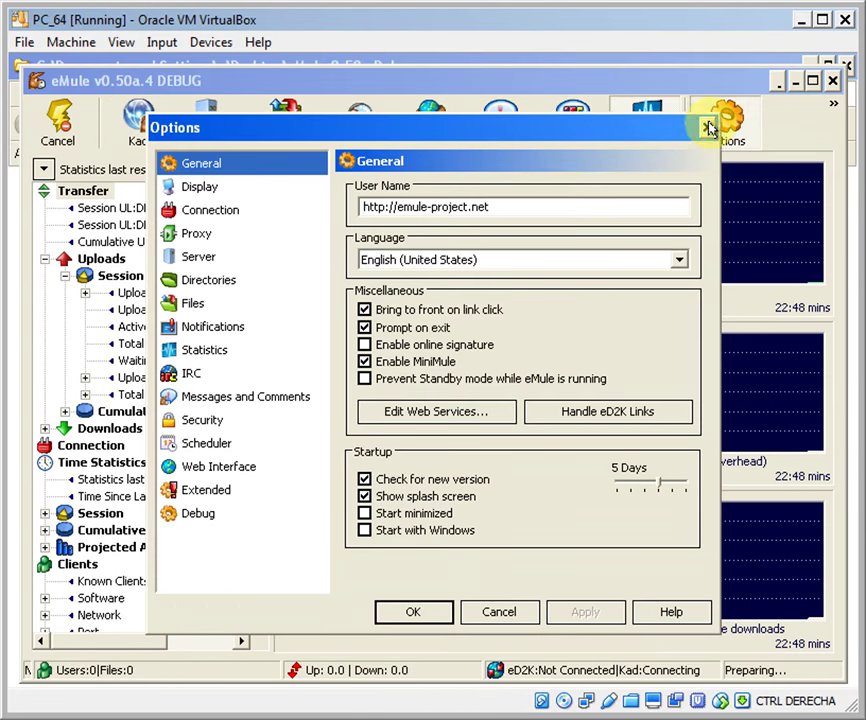
left_click(226, 280)
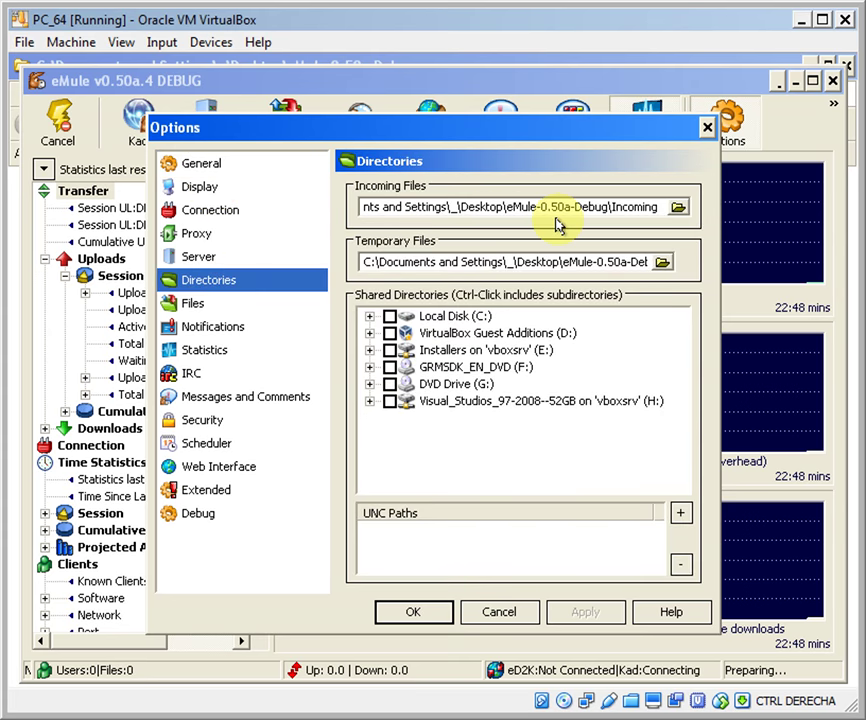
left_click_drag(610, 258, 764, 259)
left_click(400, 617)
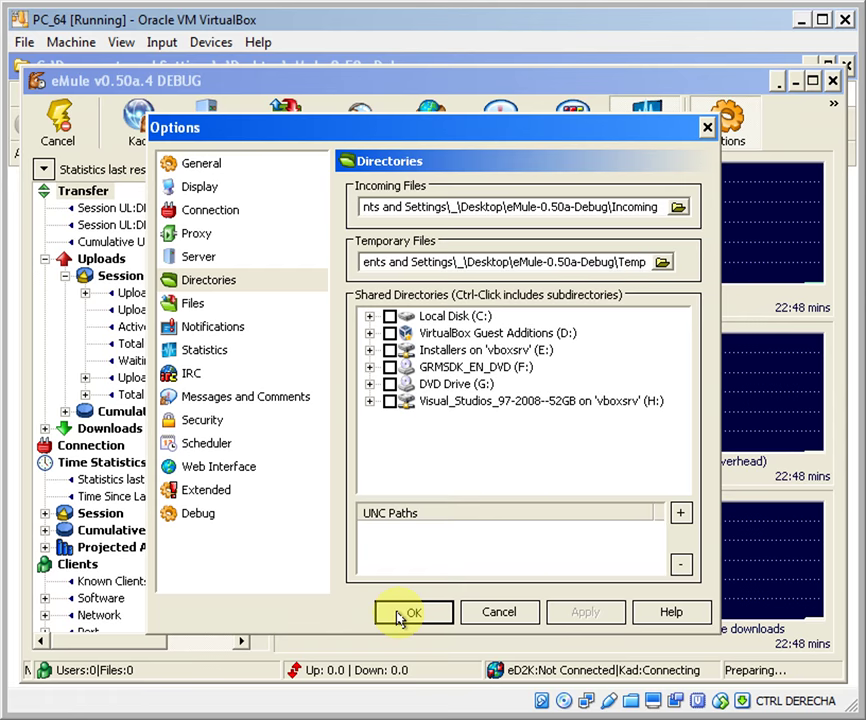
Minimize eMule and inspect the config and logs subfolders of the eMule-0.50a-Debug folder
left_click(794, 81)
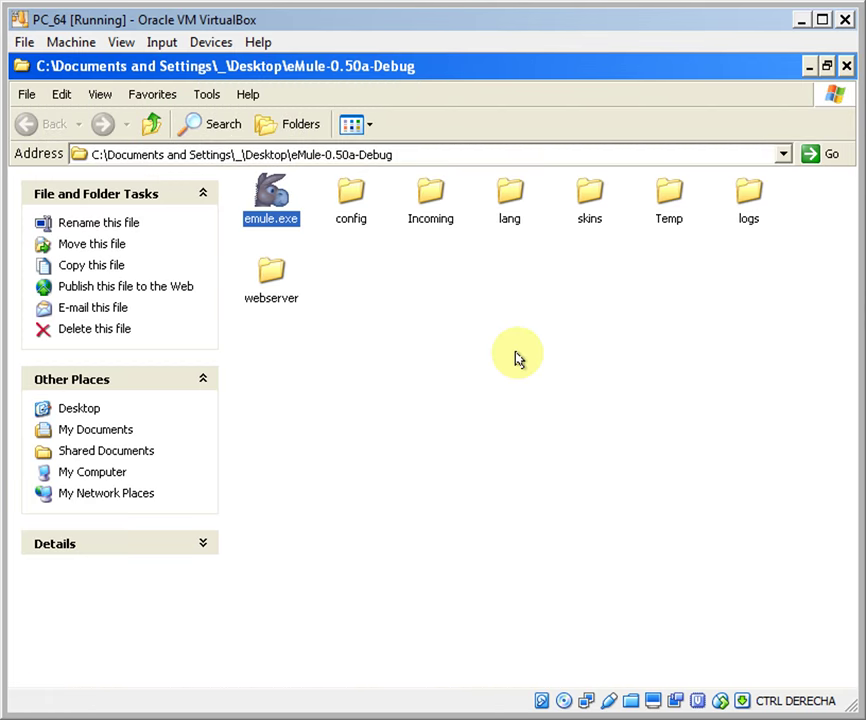
left_click(468, 300)
double_click(346, 188)
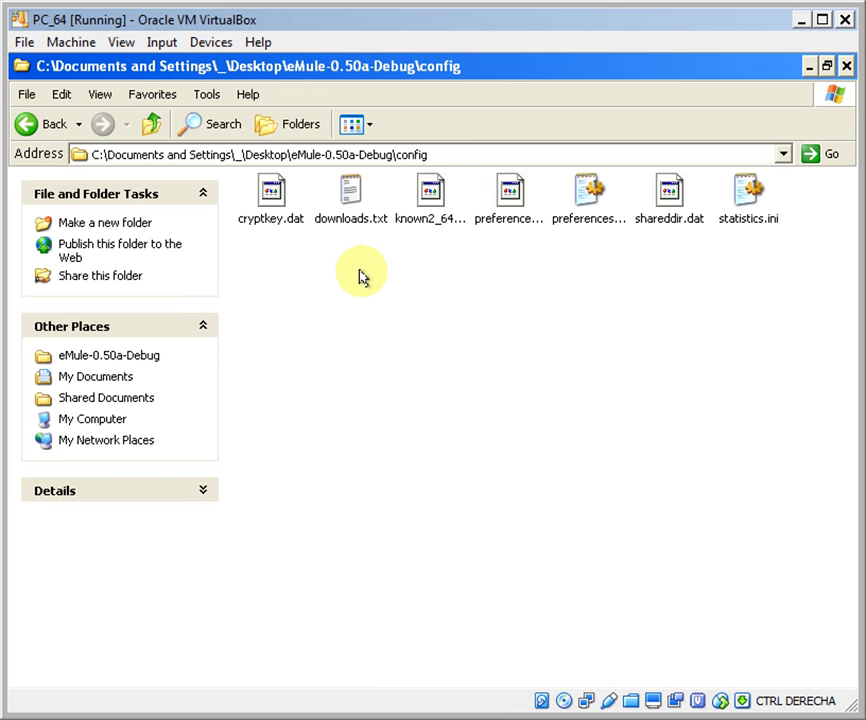
left_click(155, 135)
double_click(505, 205)
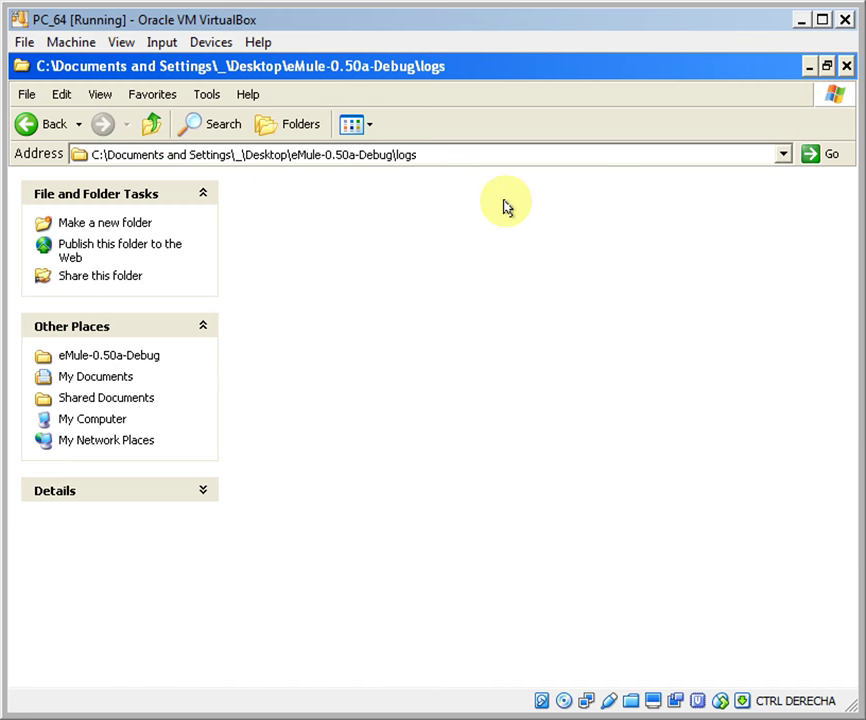
left_click(147, 123)
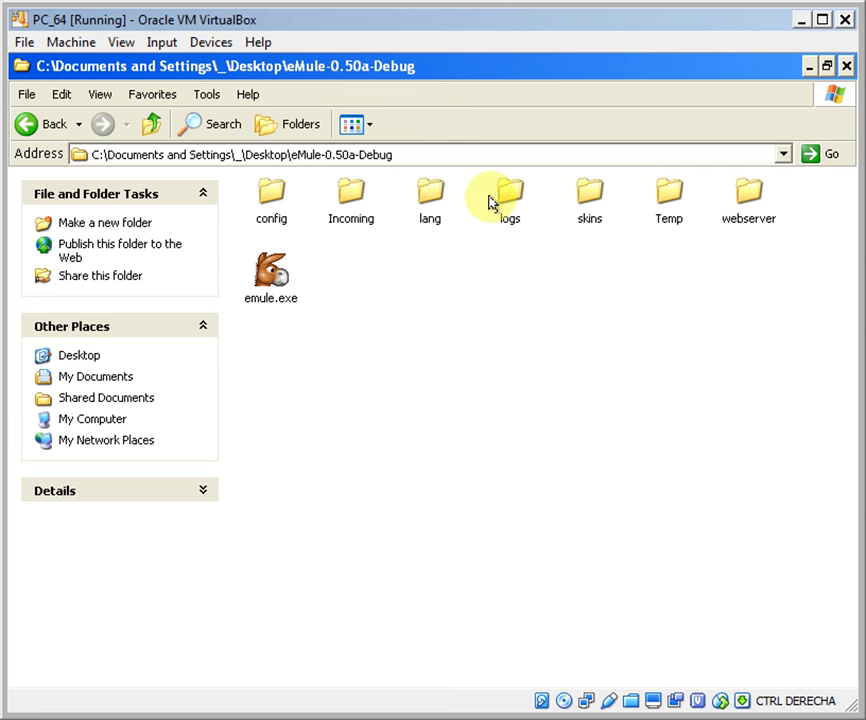
Inspect the webserver, skins and Temp subfolders of the eMule-0.50a-Debug folder
left_click(748, 189)
double_click(748, 189)
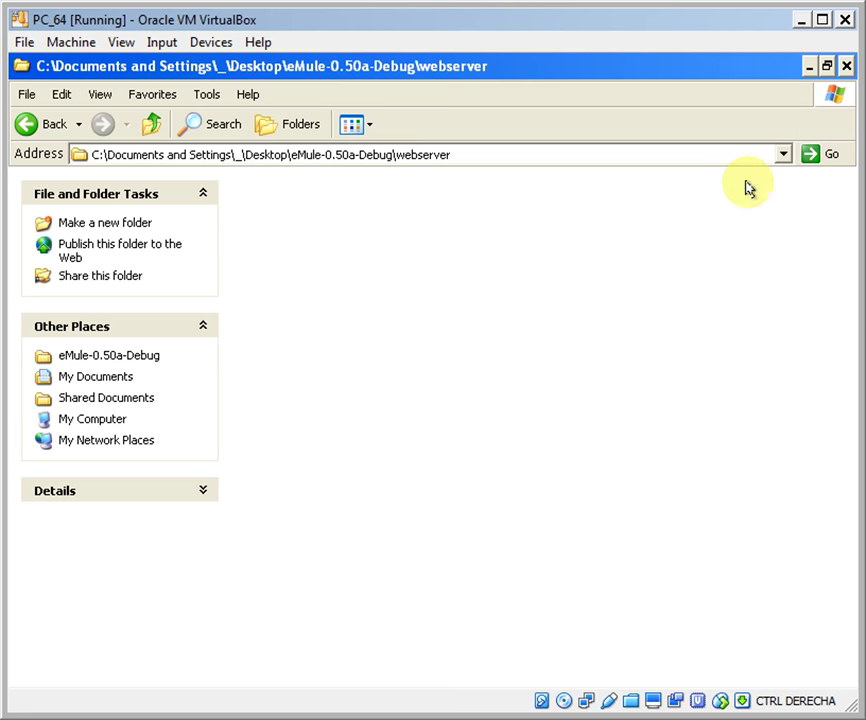
left_click(150, 124)
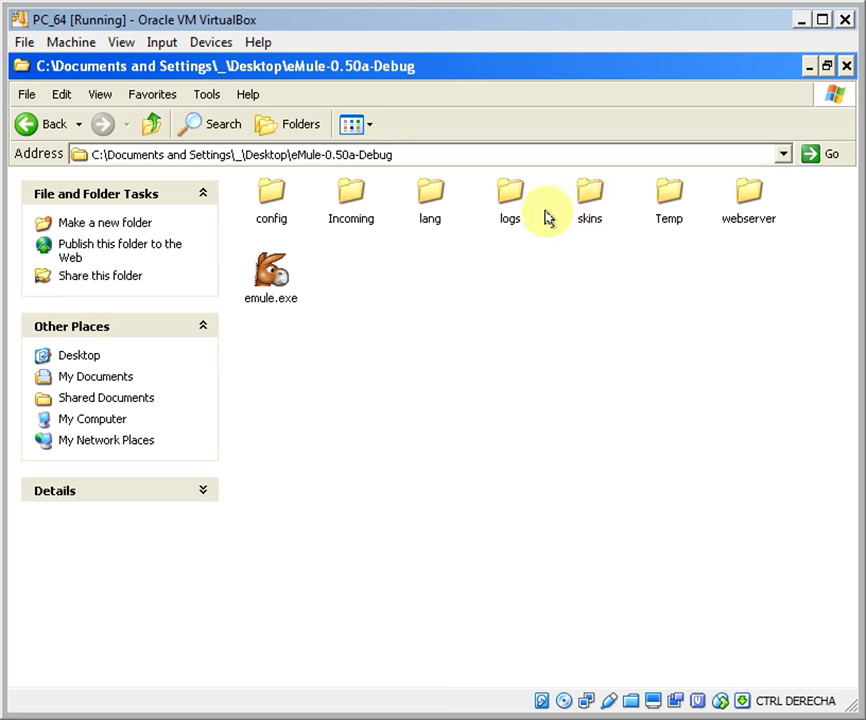
left_click(603, 207)
double_click(603, 207)
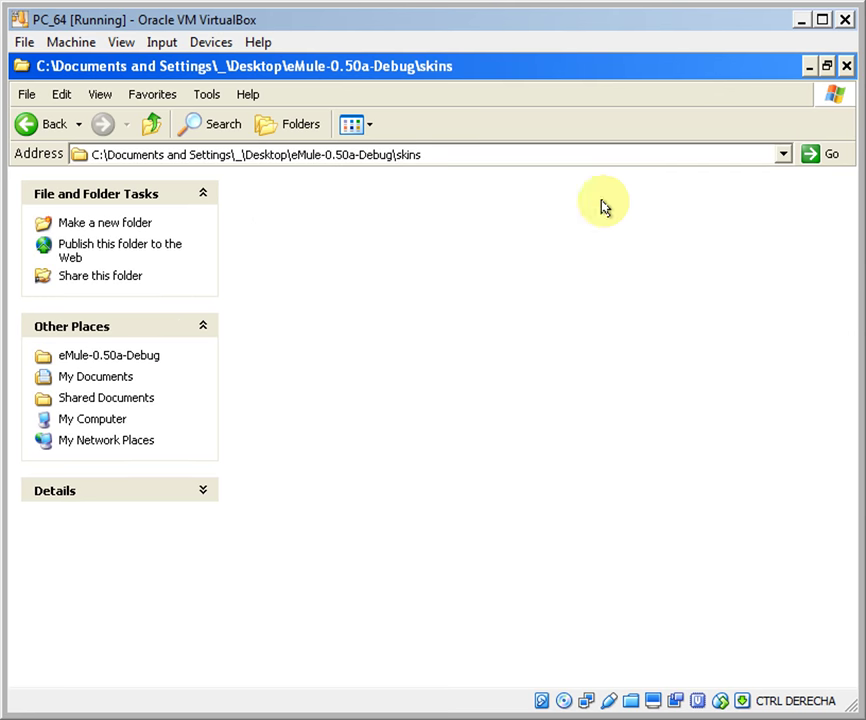
left_click(151, 124)
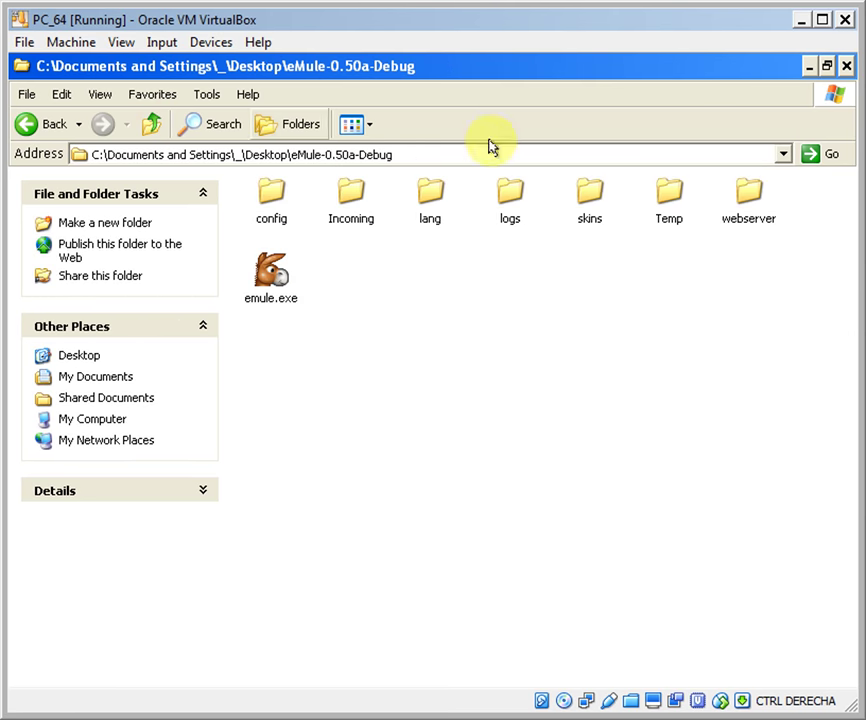
double_click(657, 193)
left_click(150, 124)
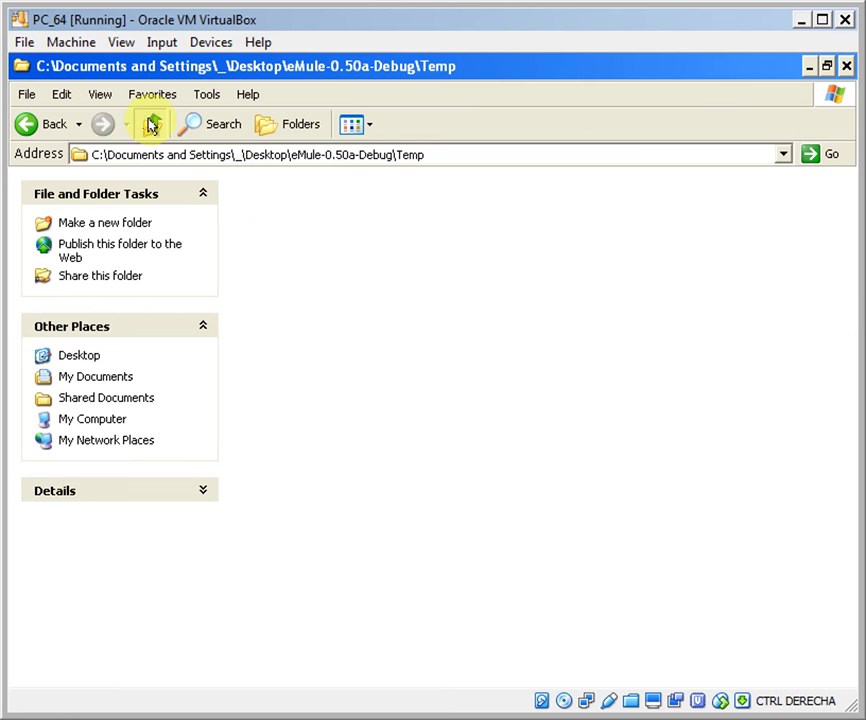
Minimize the folder window, bring the eMule window back and maximize it
left_click(809, 66)
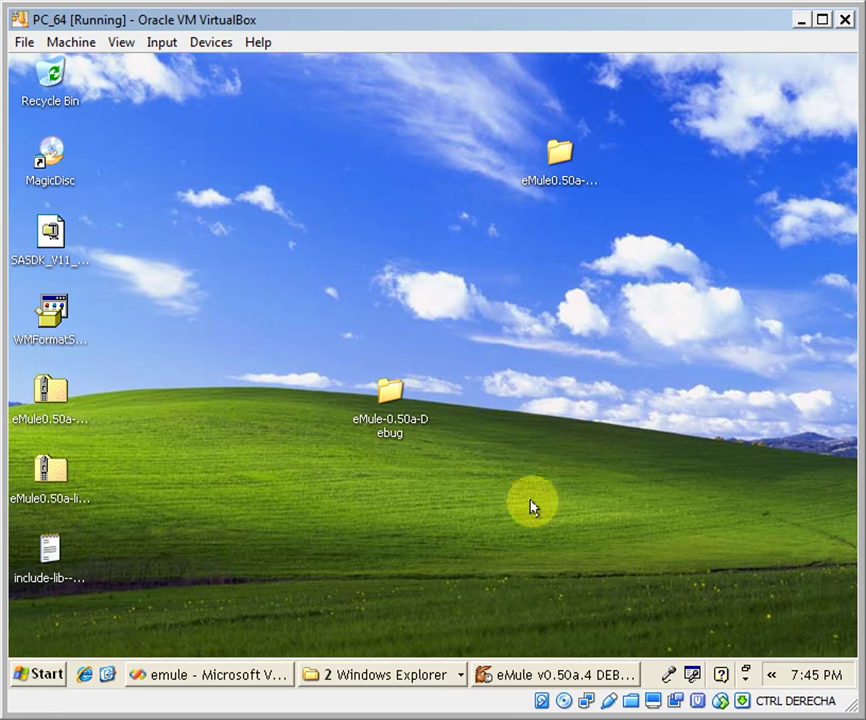
mouse_move(542, 695)
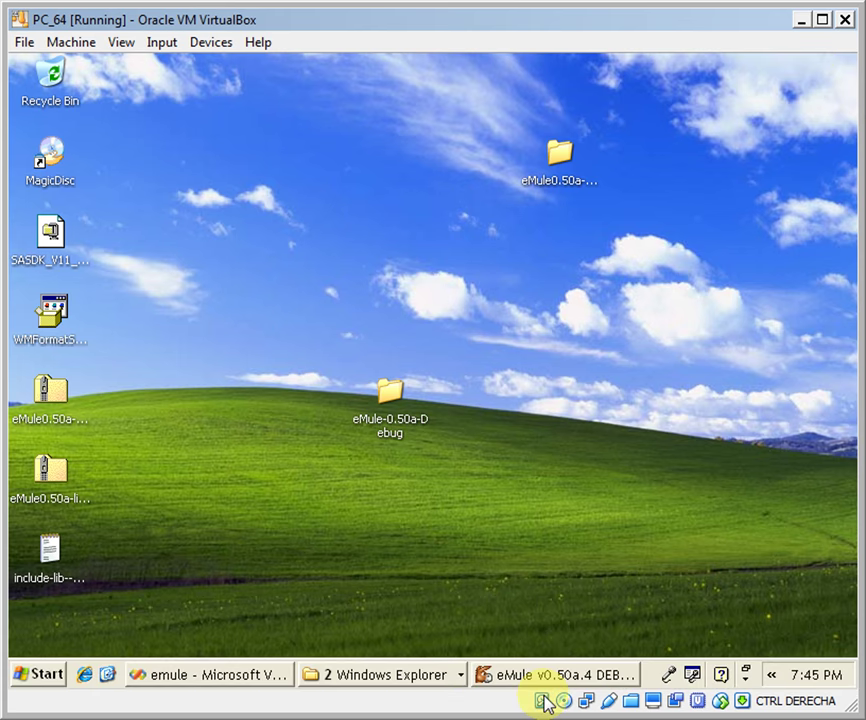
left_click(540, 683)
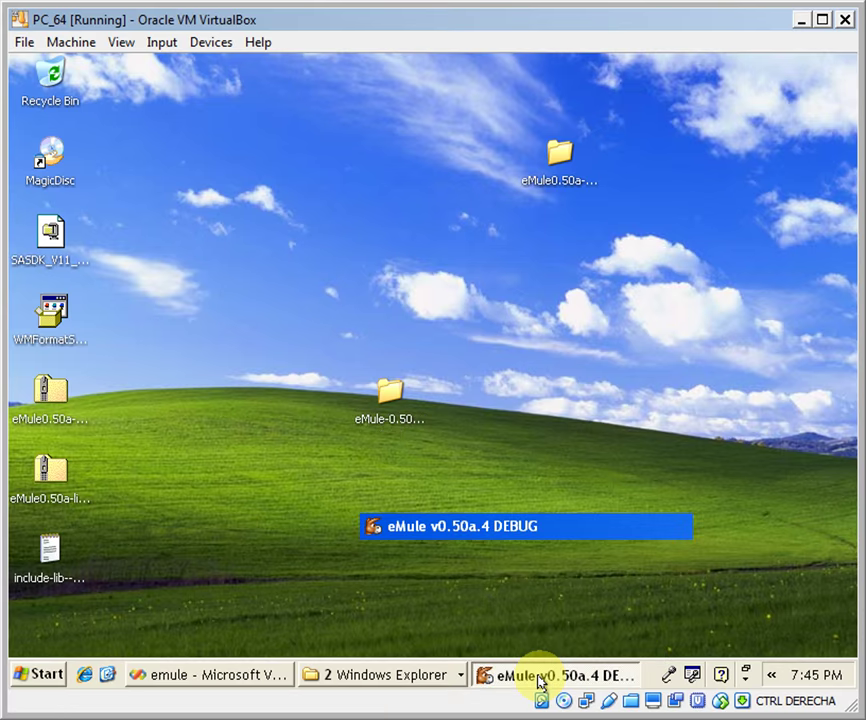
left_click(809, 84)
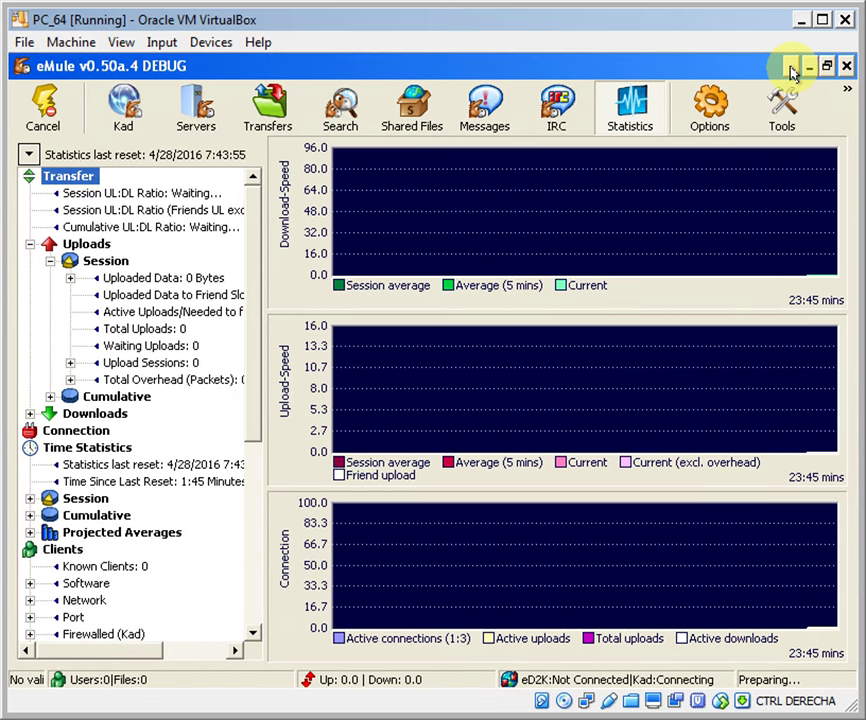
Check eMule's hidden toolbar entries, then send the program to the system tray and reopen its window from there
left_click(840, 106)
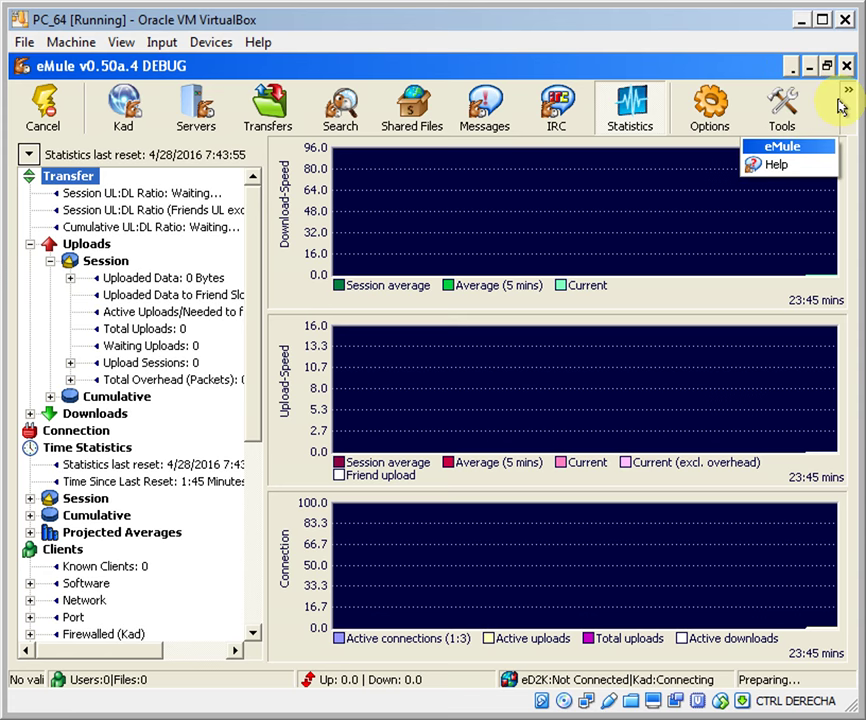
left_click(745, 72)
left_click(789, 66)
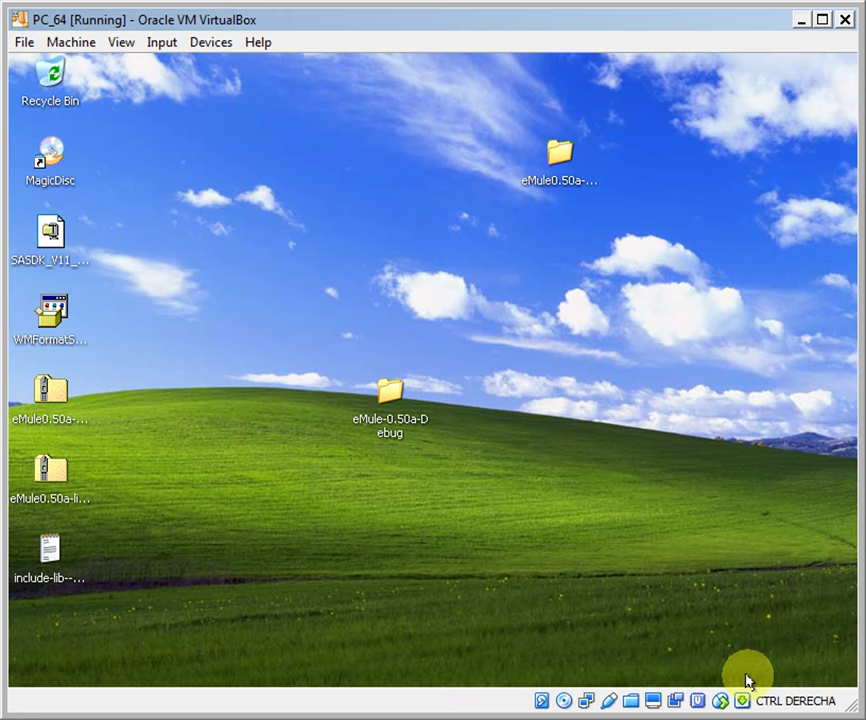
mouse_move(764, 690)
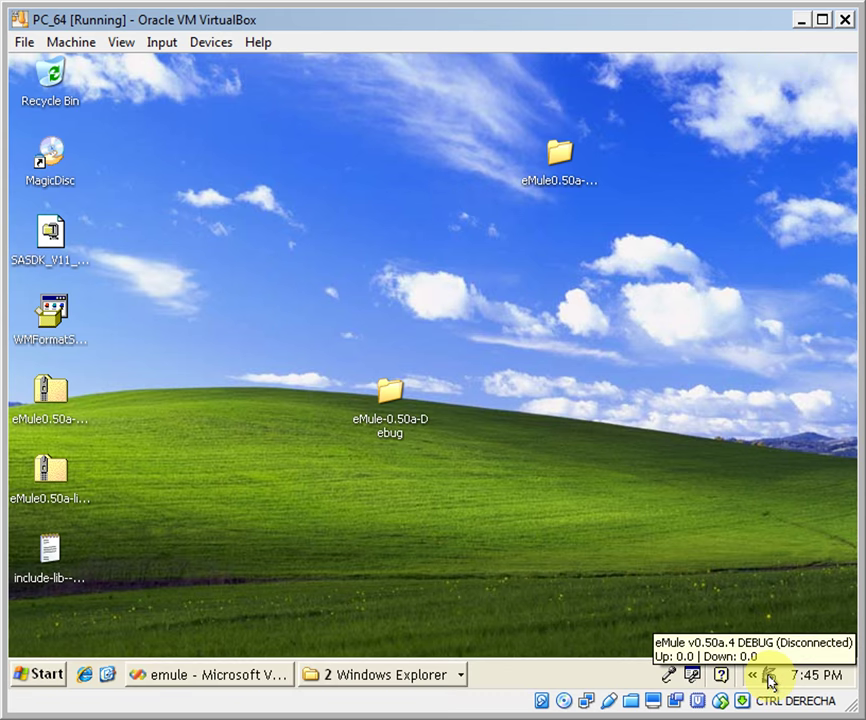
double_click(767, 680)
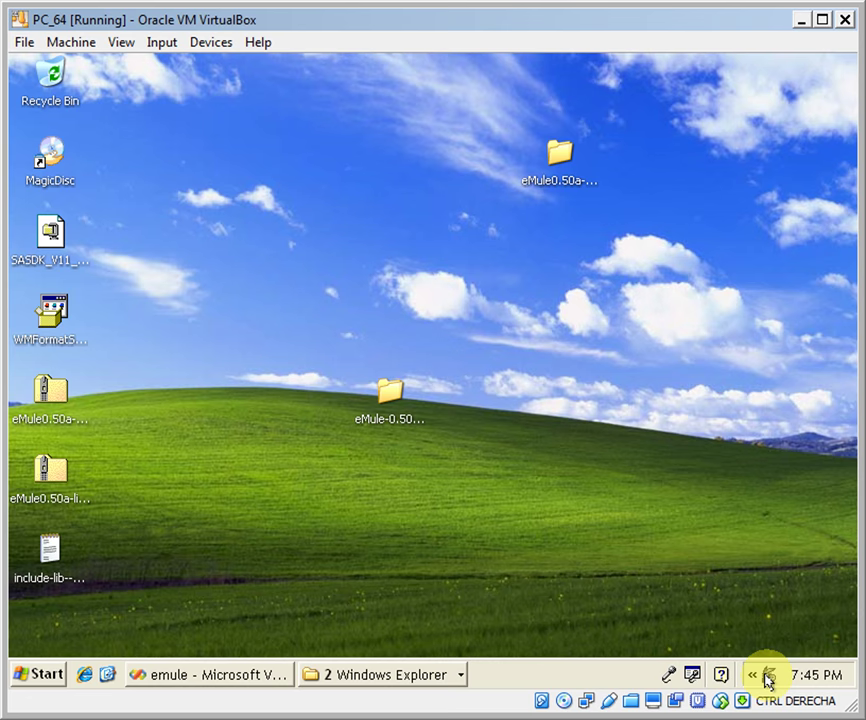
right_click(767, 679)
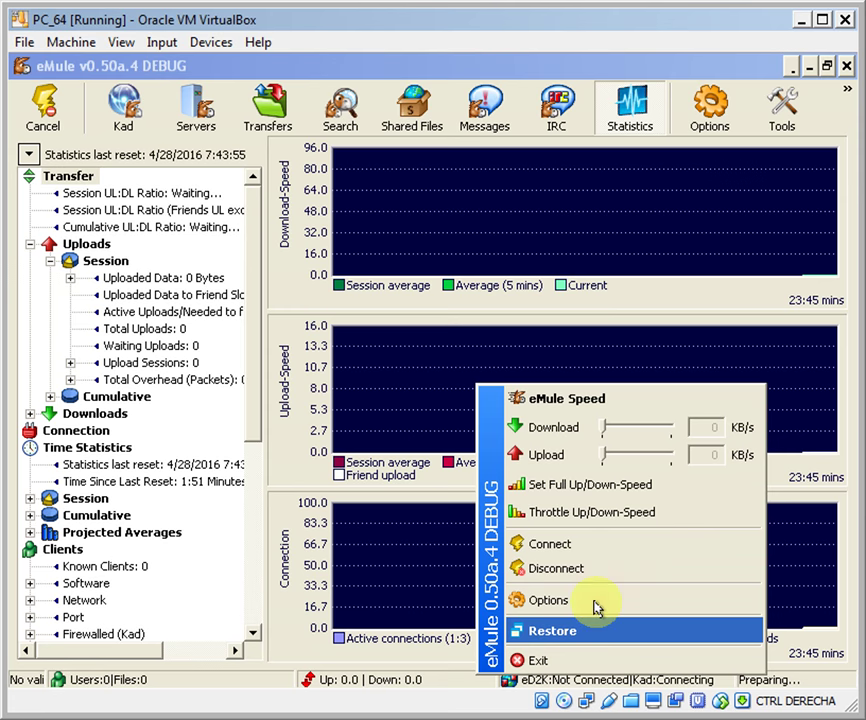
Send eMule to the system tray again and bring it back with its Restore command
left_click(767, 64)
left_click(790, 66)
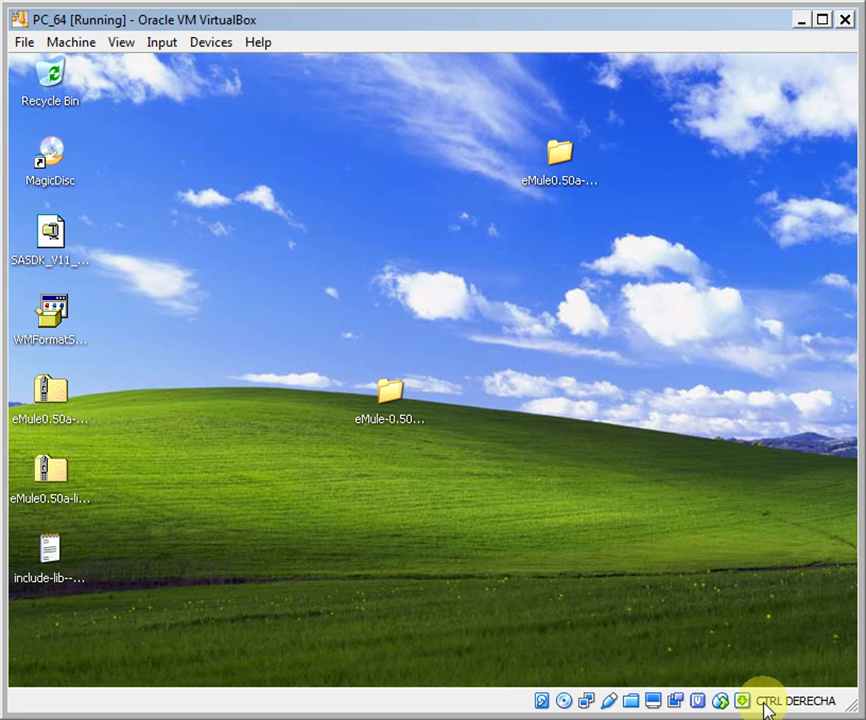
mouse_move(775, 688)
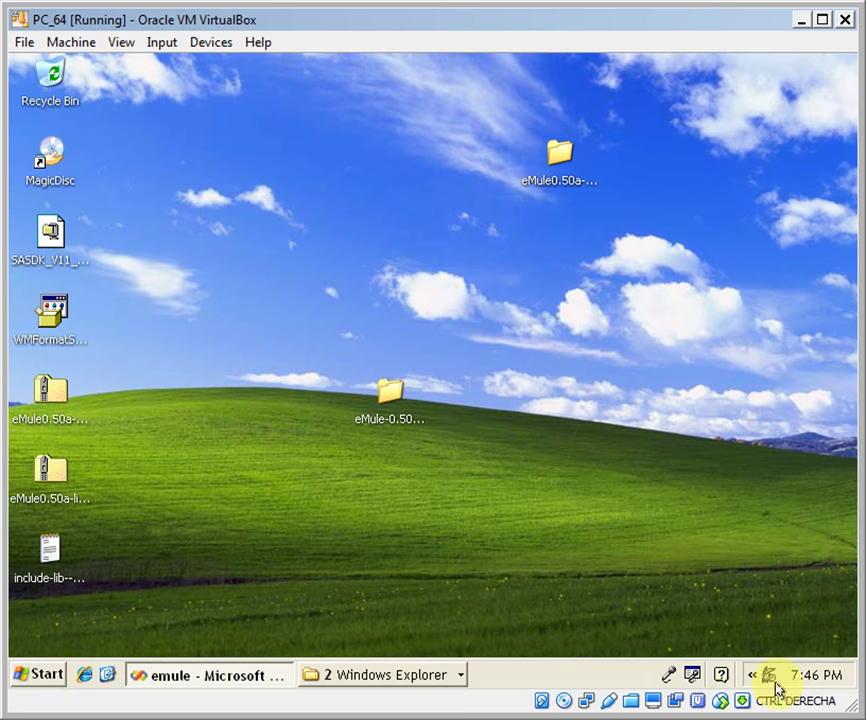
right_click(763, 678)
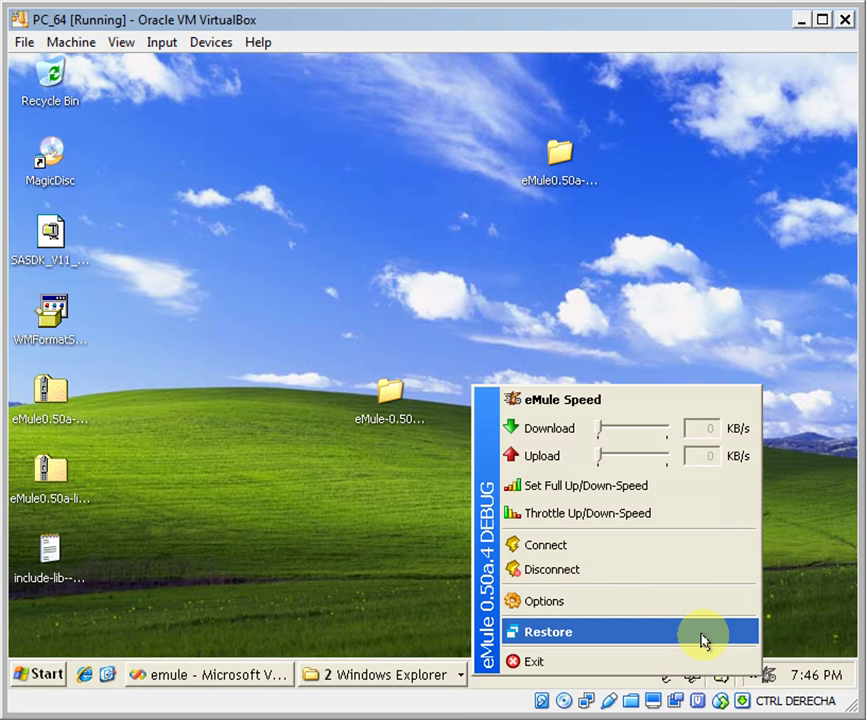
left_click(702, 636)
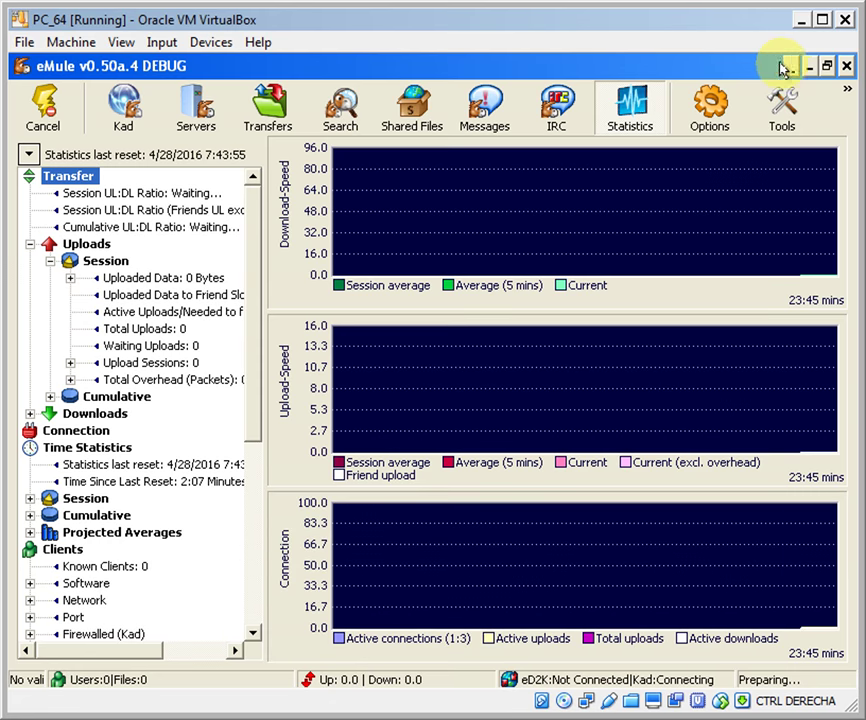
Look through eMule's Kad, Servers and Transfers views and open the Search view
left_click(132, 108)
left_click(184, 110)
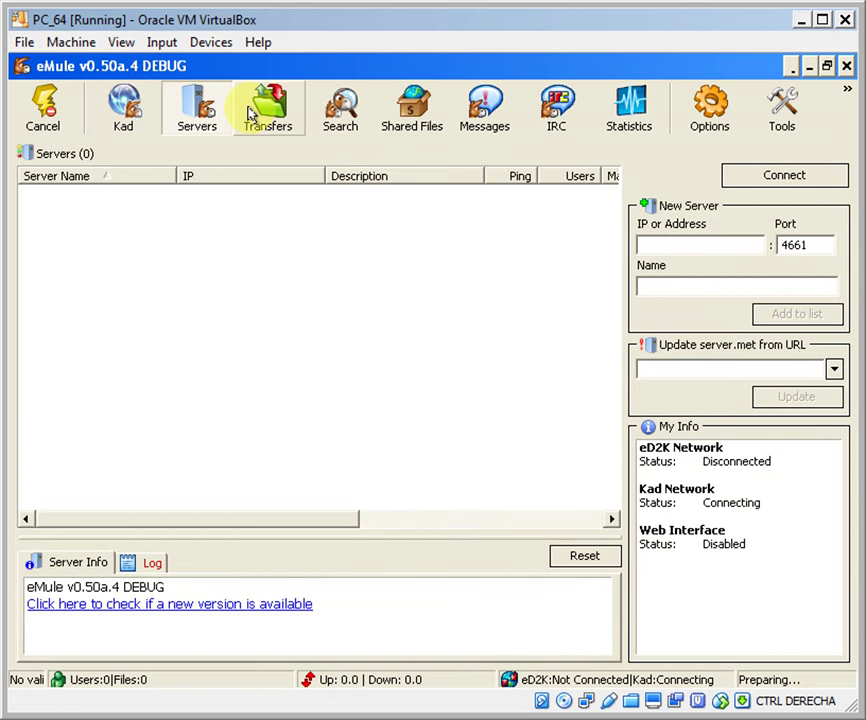
left_click(248, 110)
left_click(340, 108)
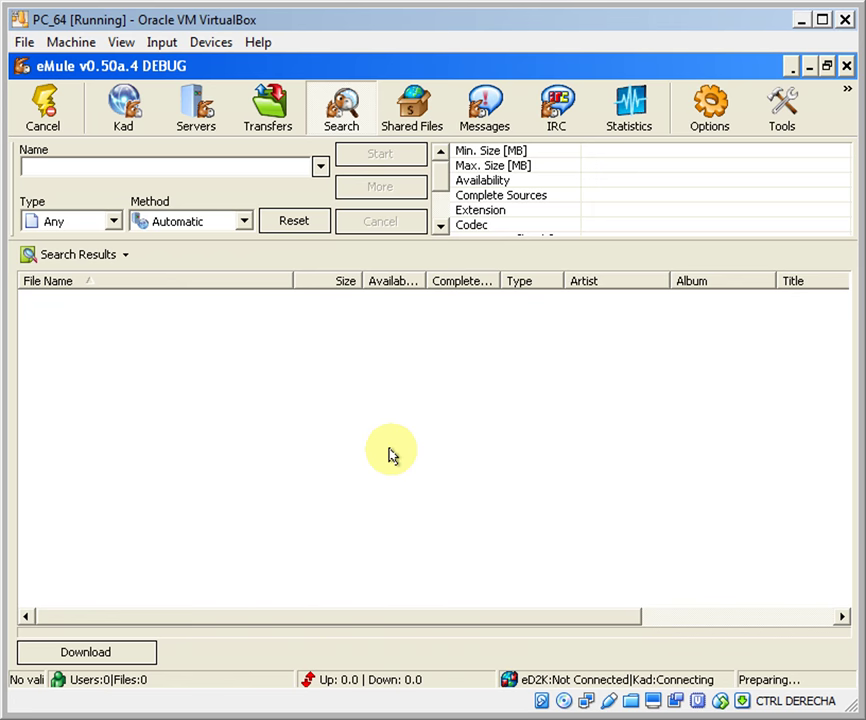
Check the available search methods and search for "pdf" with the Automatic method
left_click(245, 222)
left_click(245, 222)
left_click(232, 165)
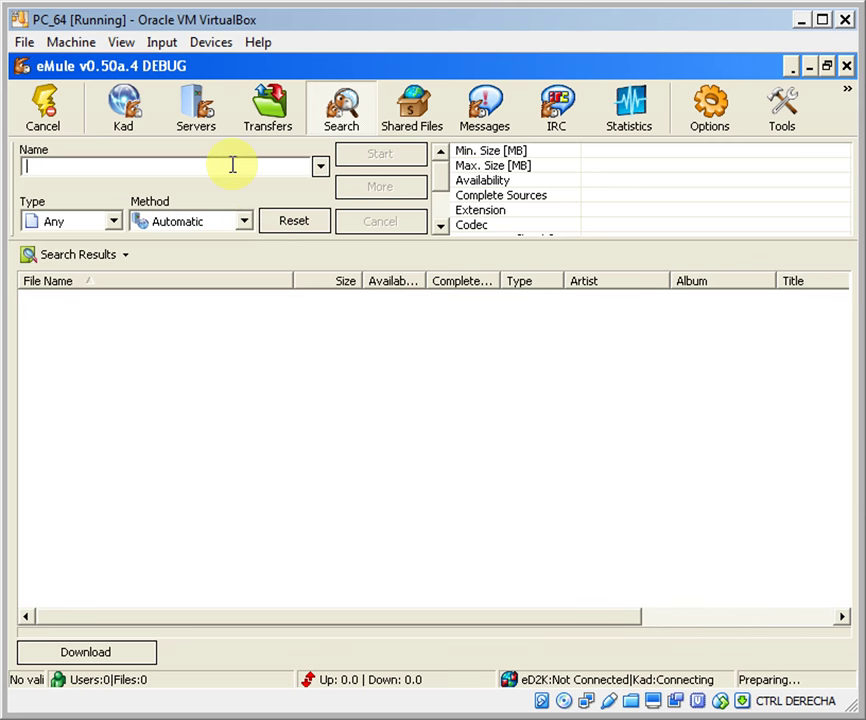
type("PD")
key("BackSpace")
type("pdf")
key("Return")
key("Return")
left_click(200, 130)
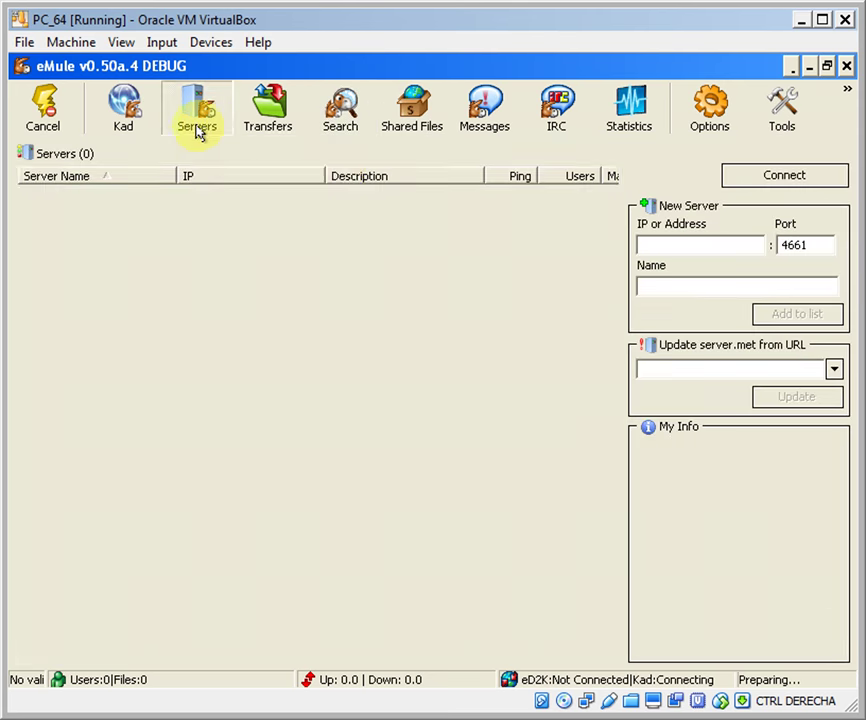
left_click(685, 366)
type("hpt")
key("BackSpace")
key("BackSpace")
type("tp")
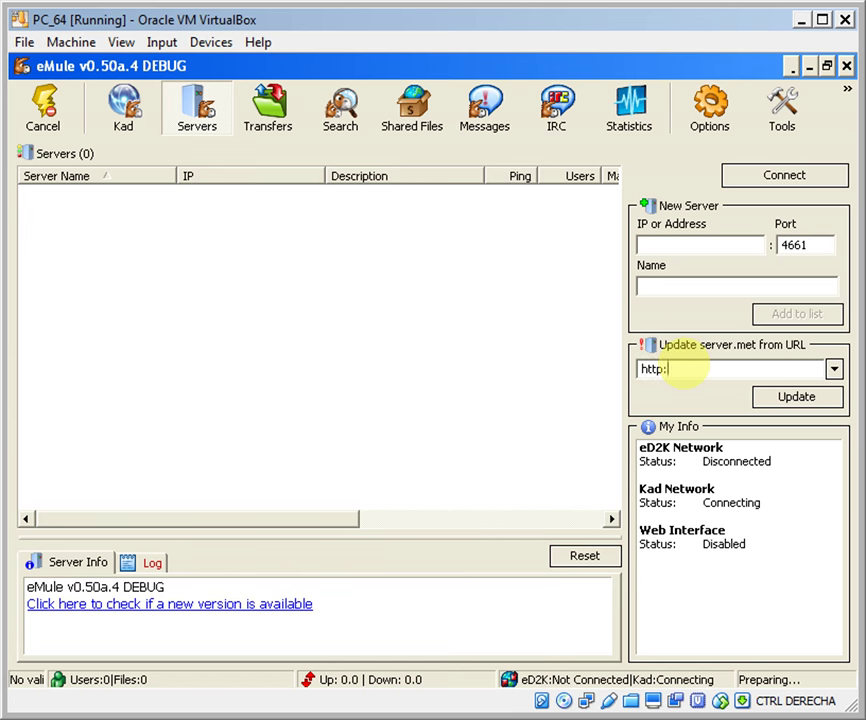
type("://Ed2k.peerates.net")
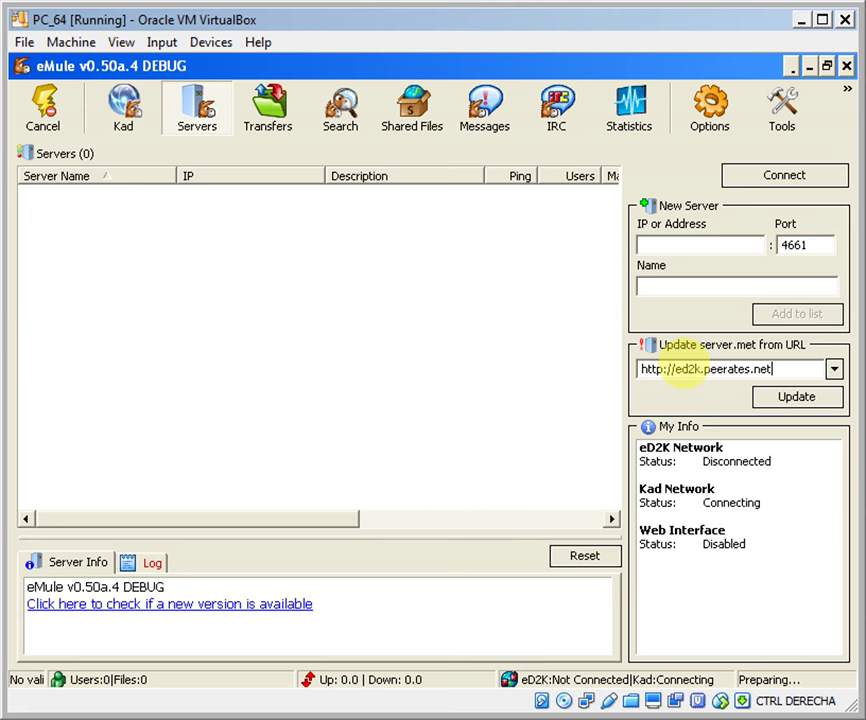
type("/server.met")
left_click(792, 396)
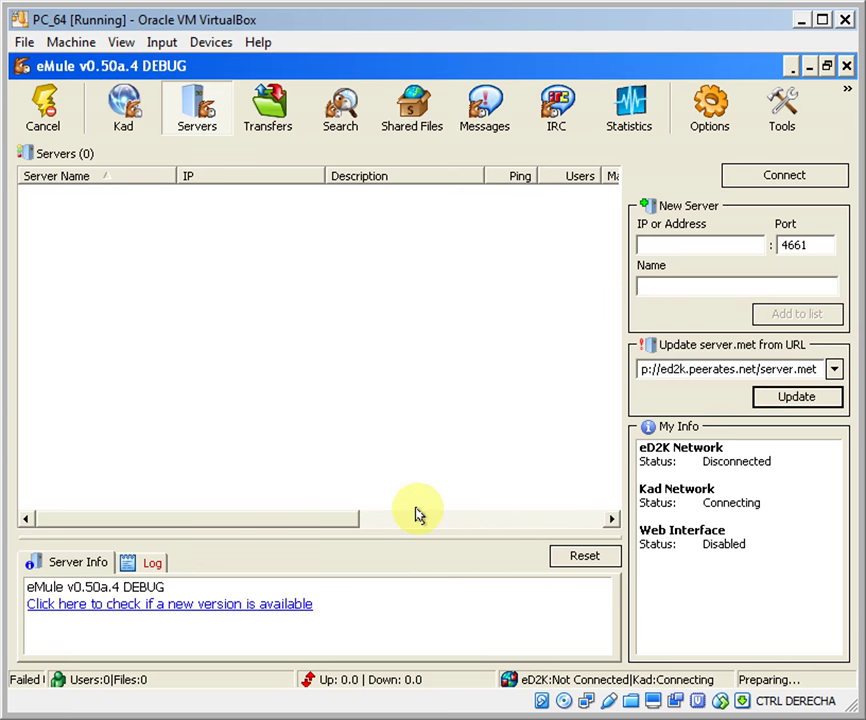
left_click_drag(300, 396, 444, 303)
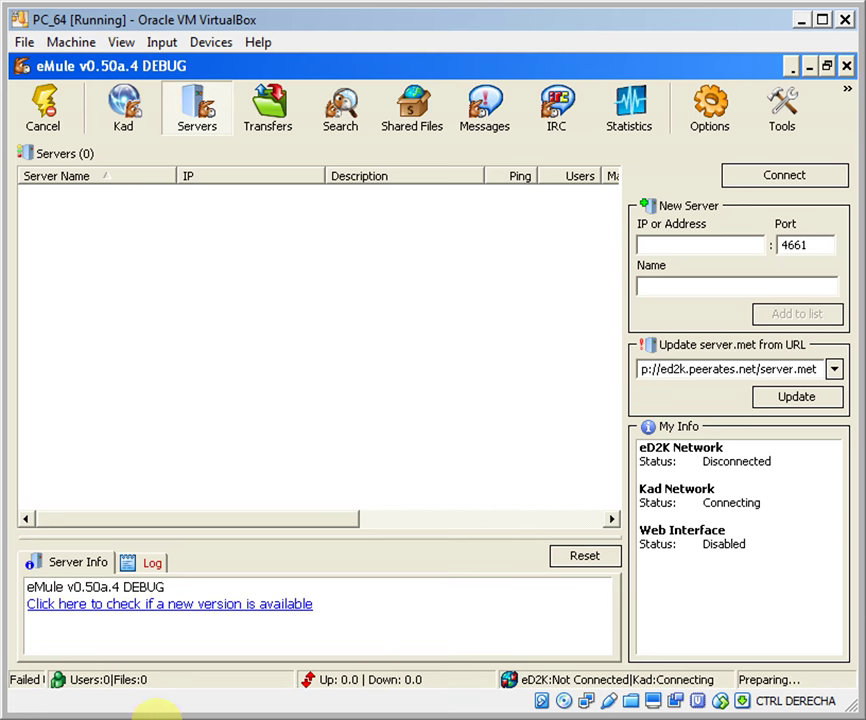
mouse_move(163, 708)
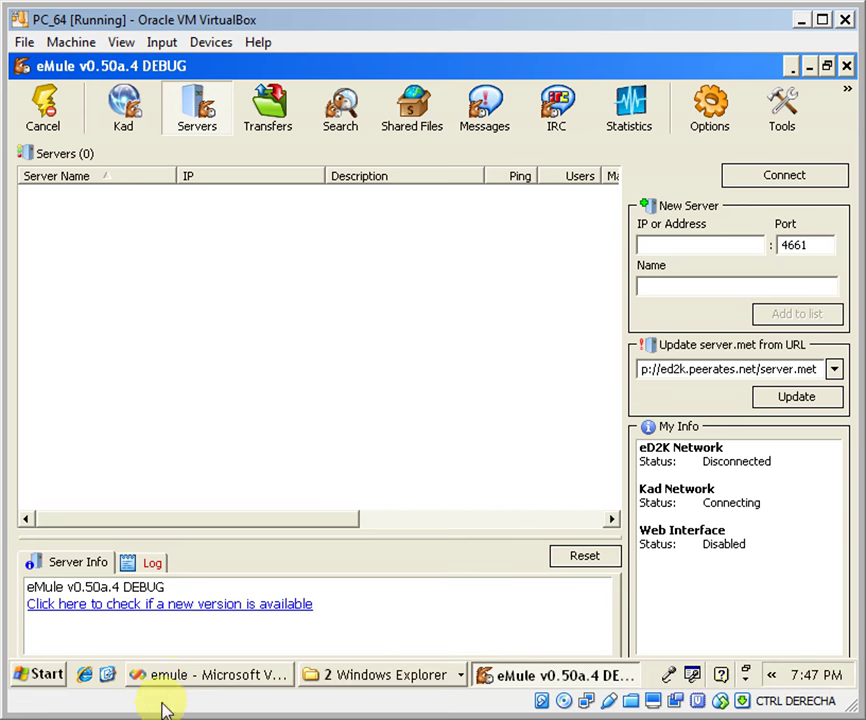
Switch to Internet Explorer, dismiss its startup prompts, and search google.com for "peerates server.met"
left_click(93, 679)
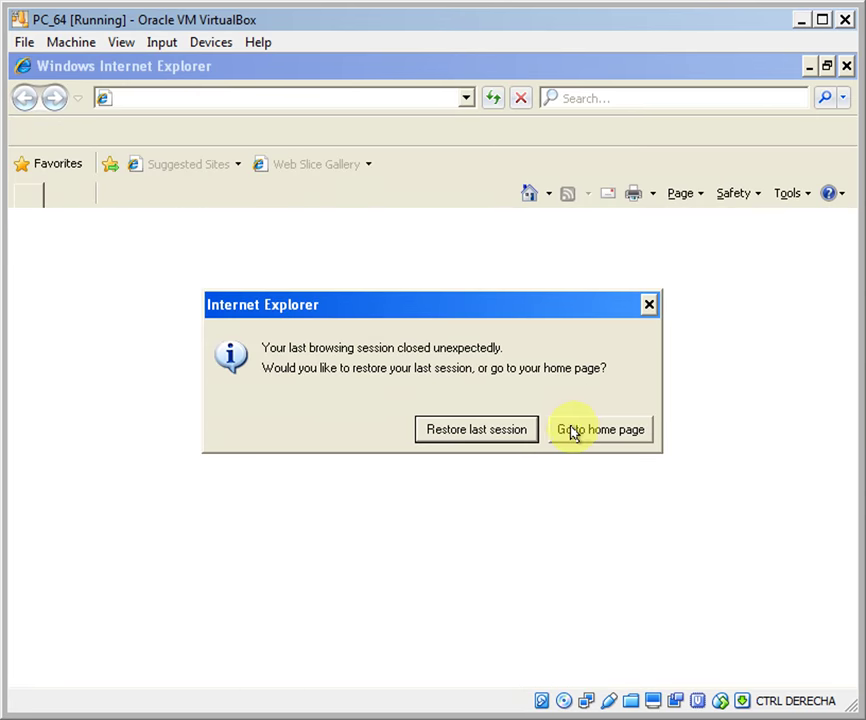
left_click(649, 306)
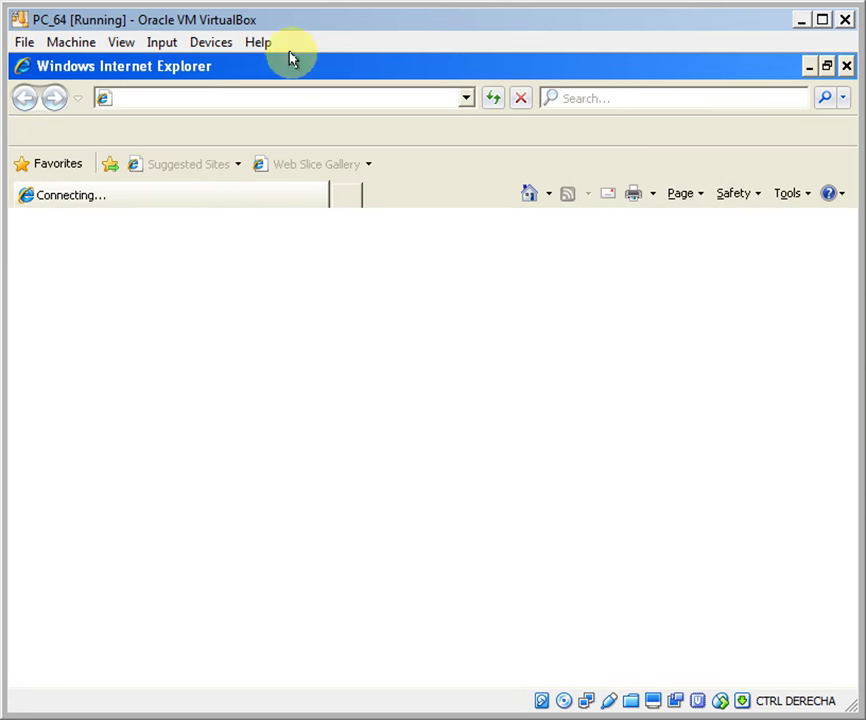
type("google.com")
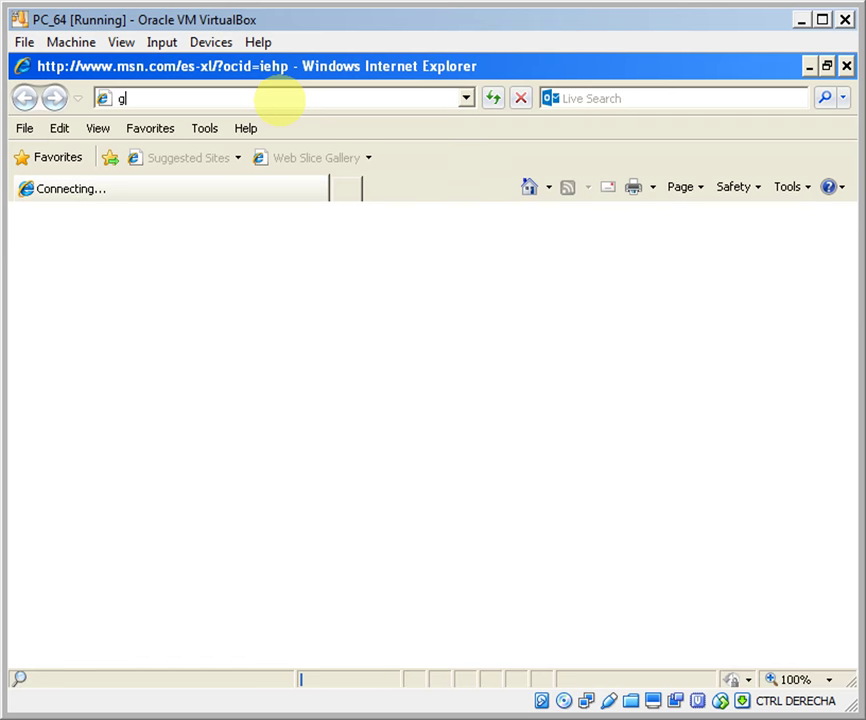
key("Return")
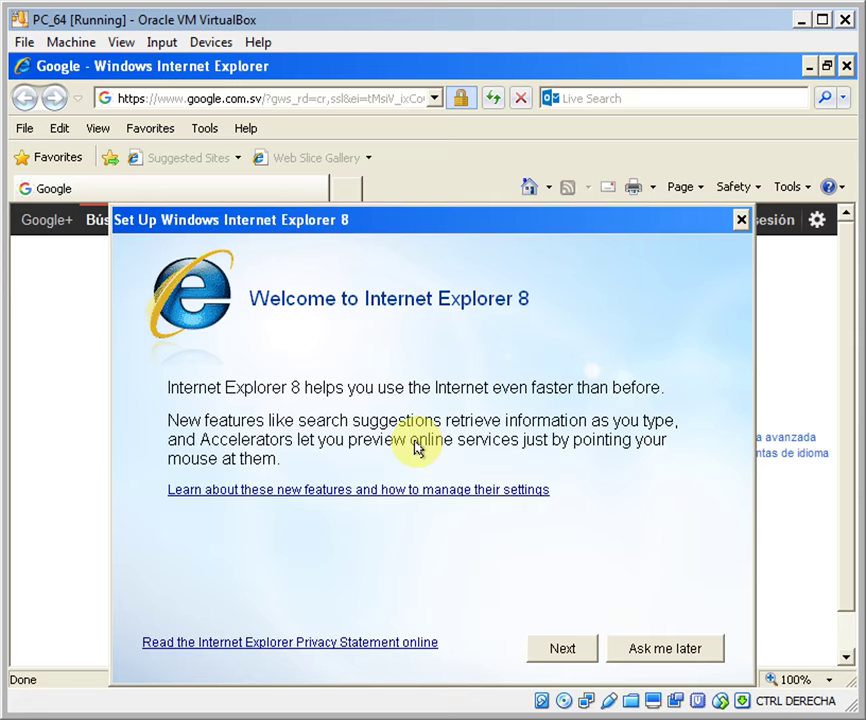
key("Escape")
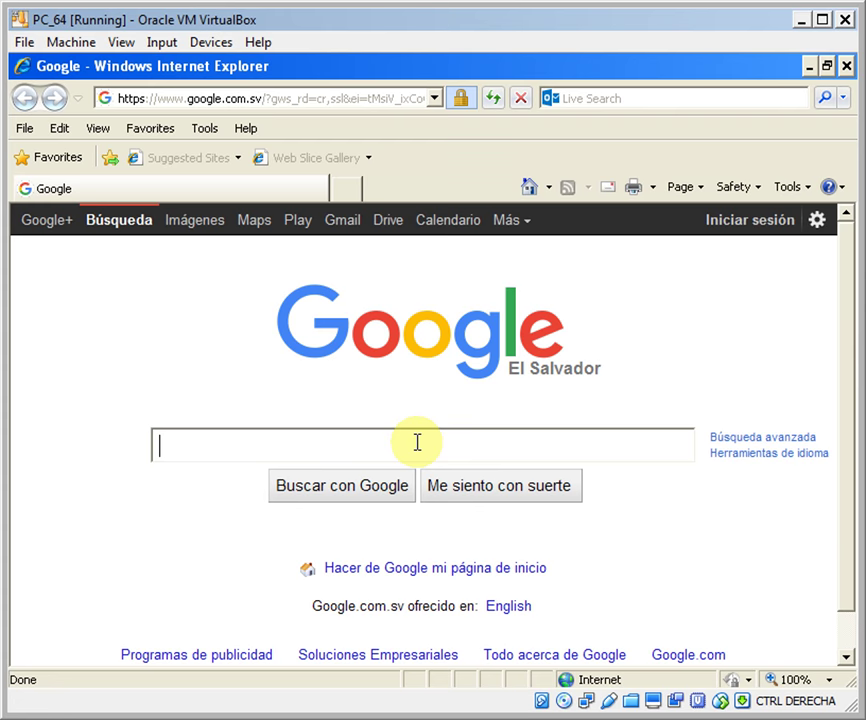
type("peerates server.met")
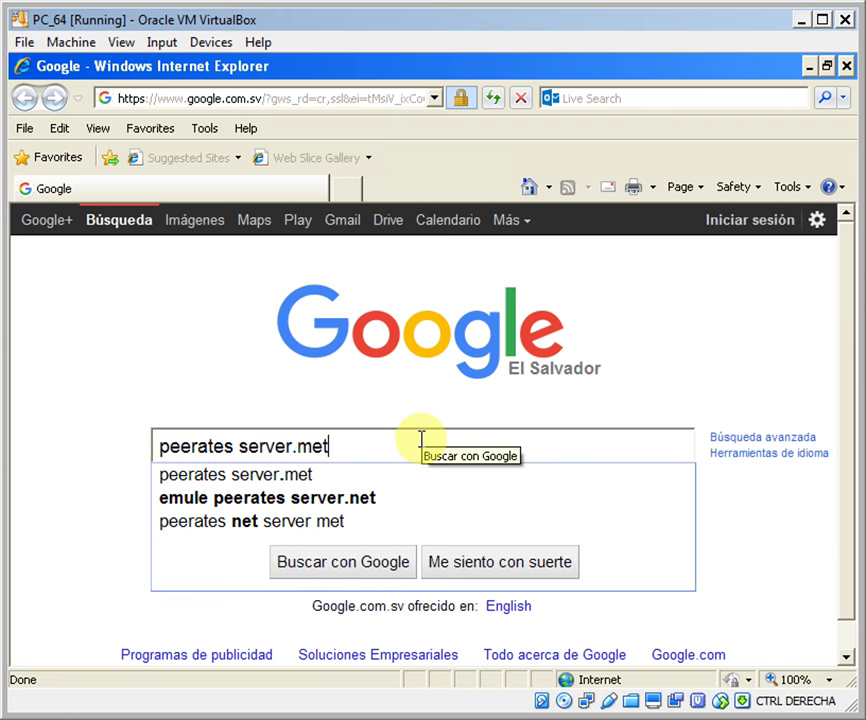
key("Return")
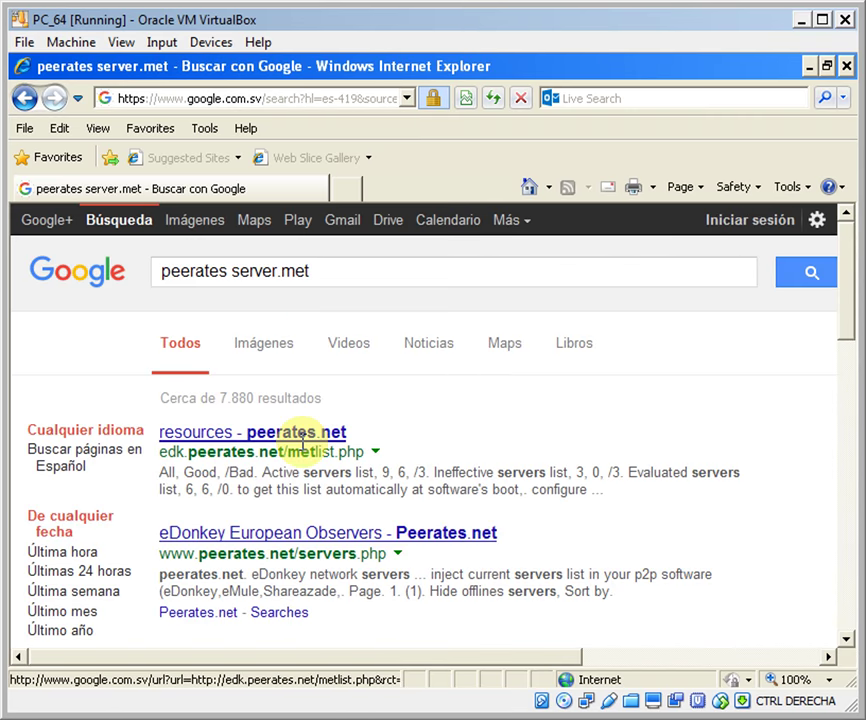
Copy the web address shown under the first search result, edk.peerates.net/metlist.php
left_click_drag(157, 455, 357, 465)
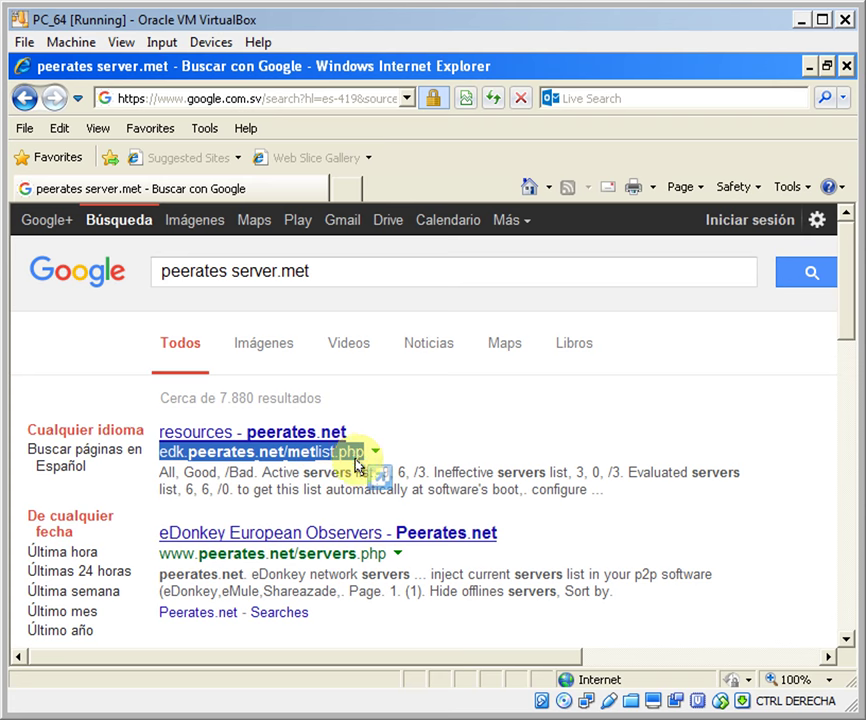
right_click(356, 456)
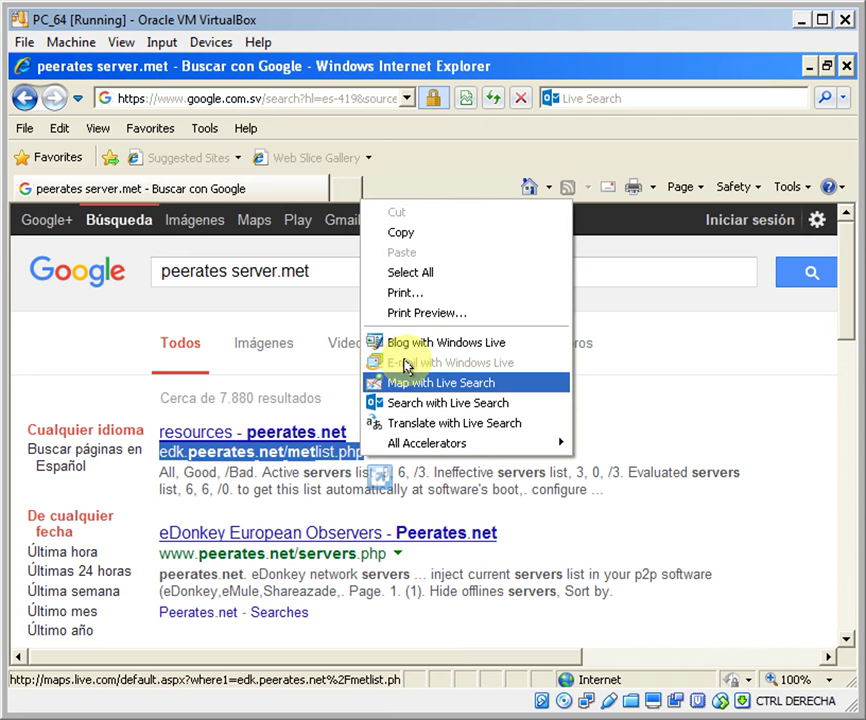
left_click(420, 237)
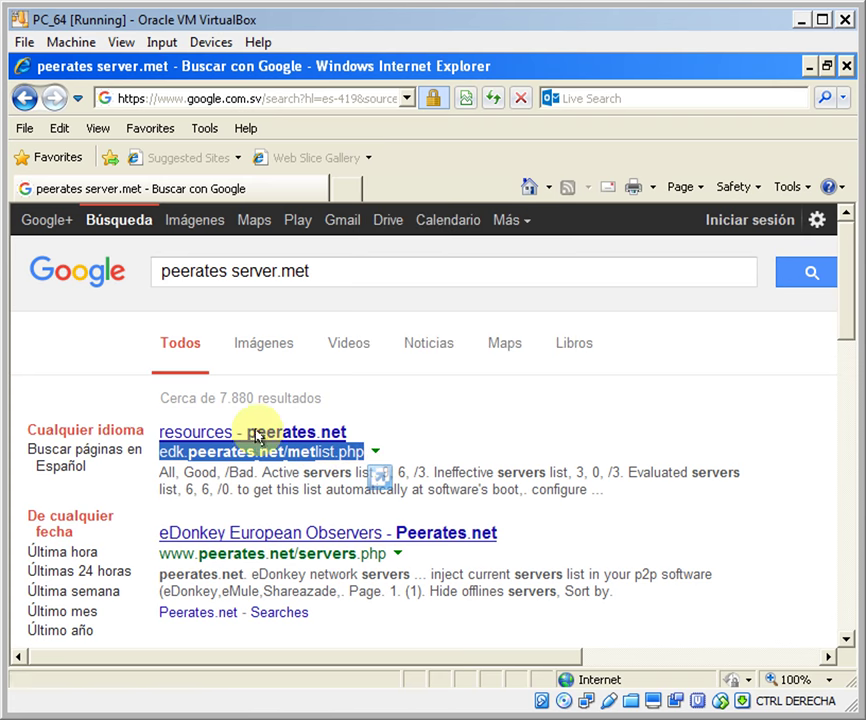
left_click(254, 437)
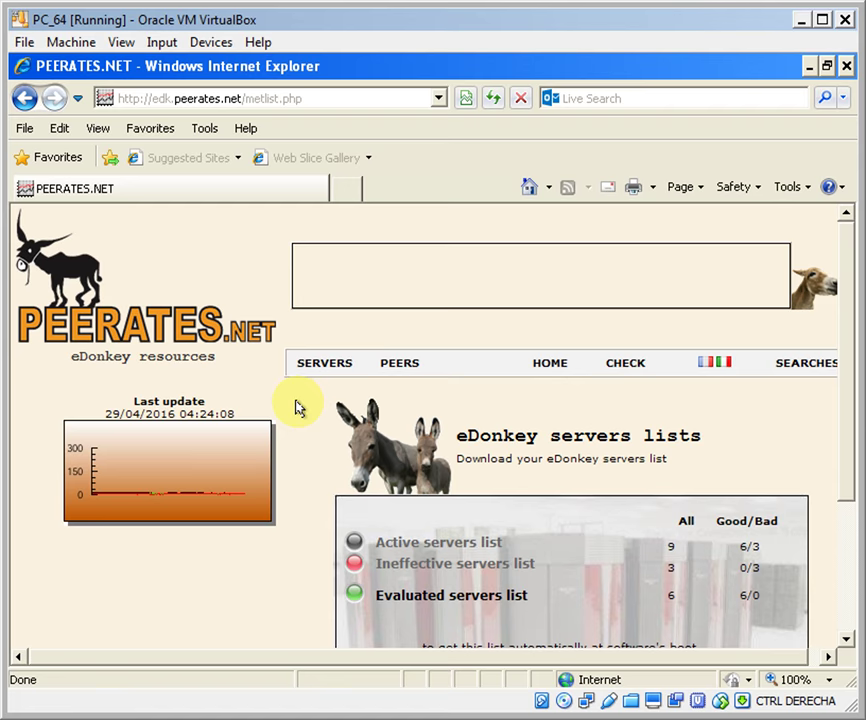
scroll(296, 407, "down", 1)
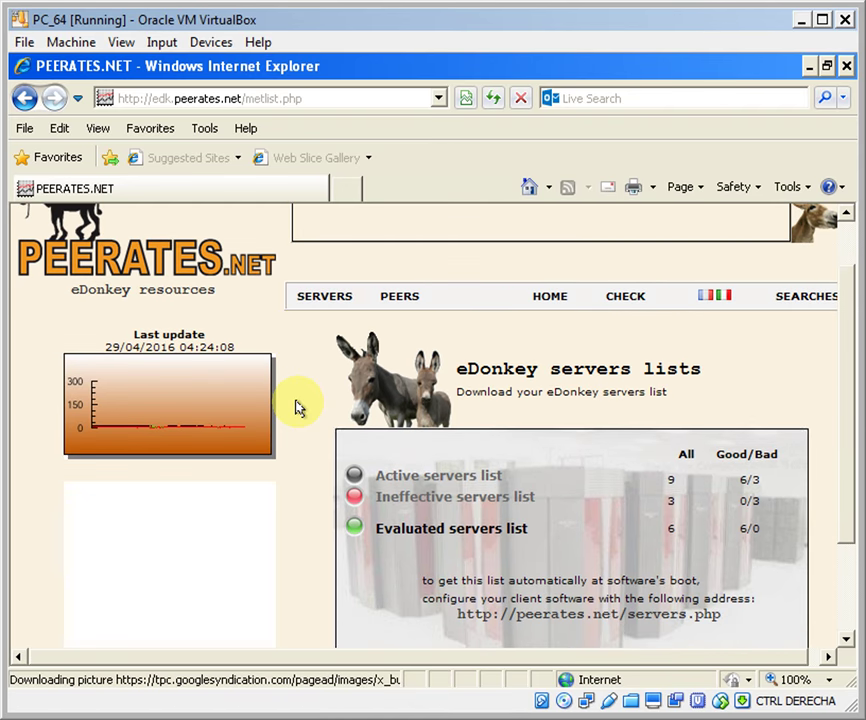
scroll(296, 407, "down", 2)
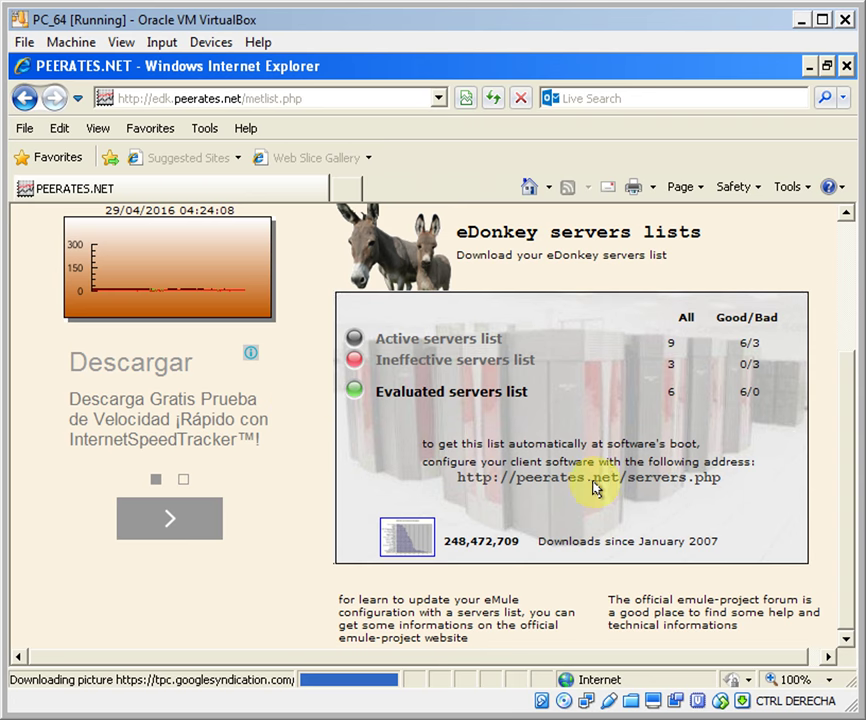
left_click_drag(567, 474, 617, 500)
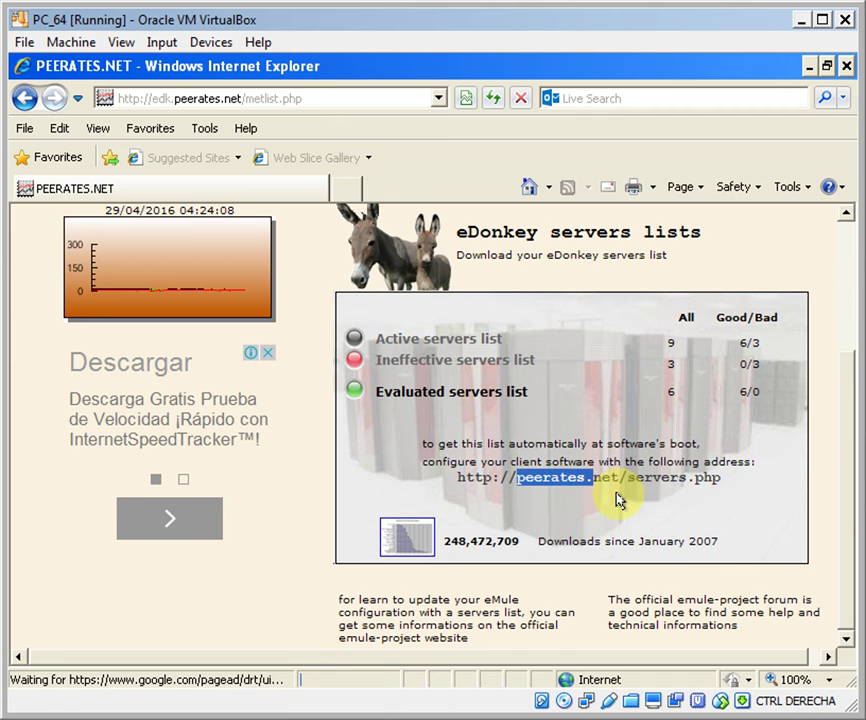
key("alt+Tab")
left_click(617, 500)
left_click_drag(449, 478, 700, 487)
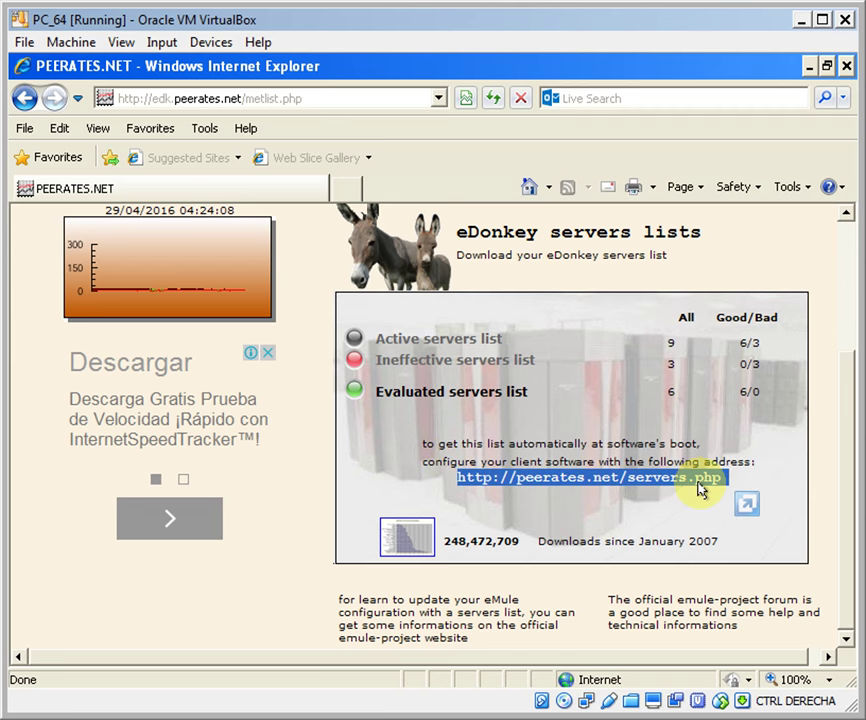
right_click(700, 487)
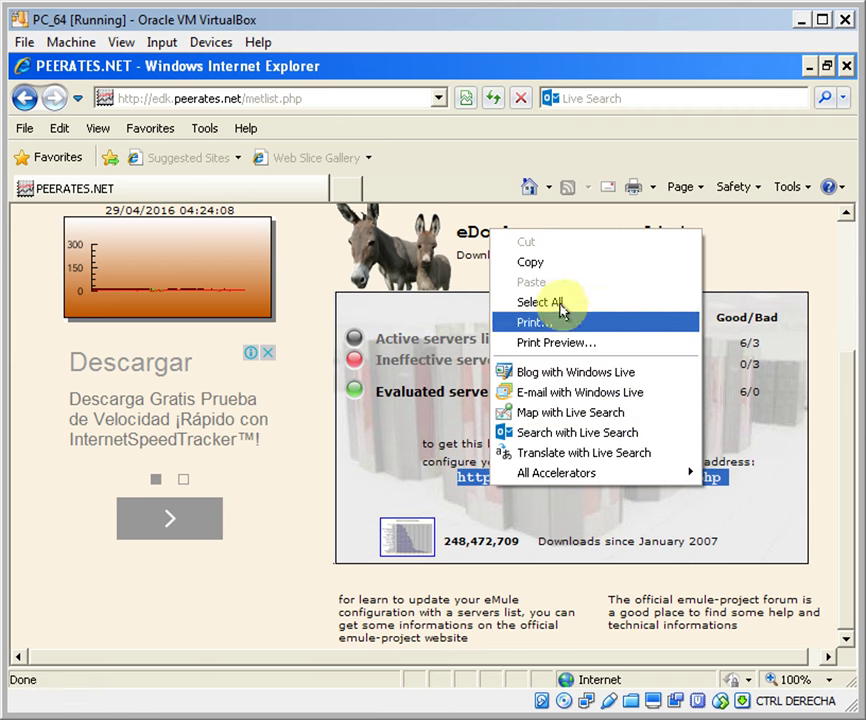
left_click(551, 261)
key("alt+Tab")
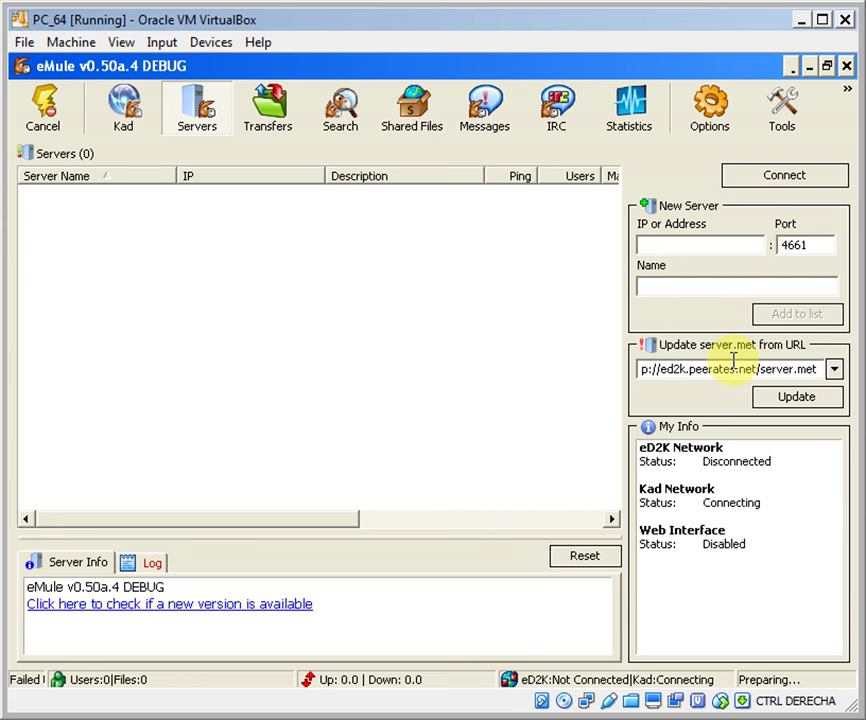
double_click(733, 362)
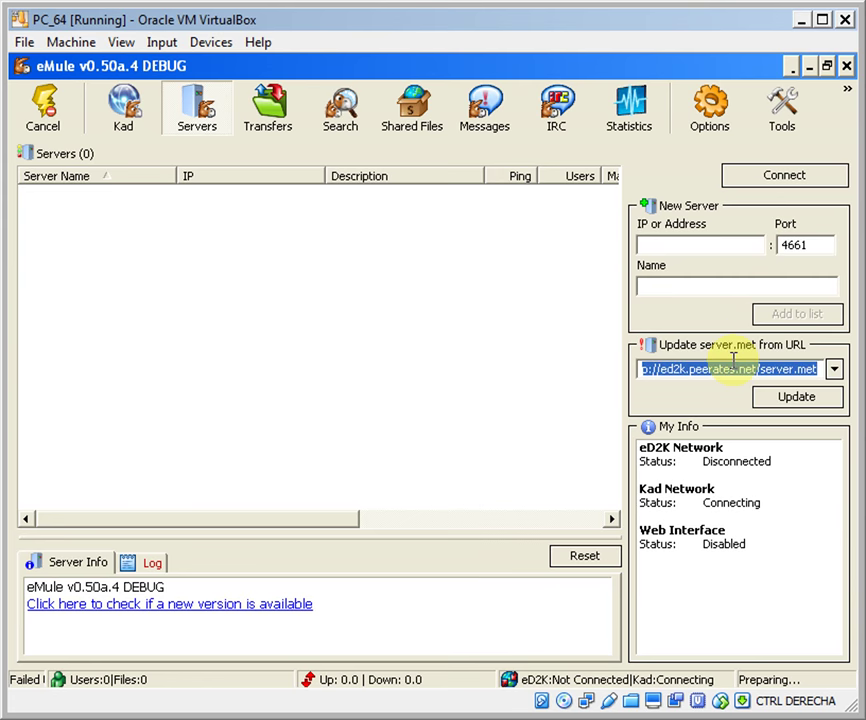
key("BackSpace")
right_click(733, 362)
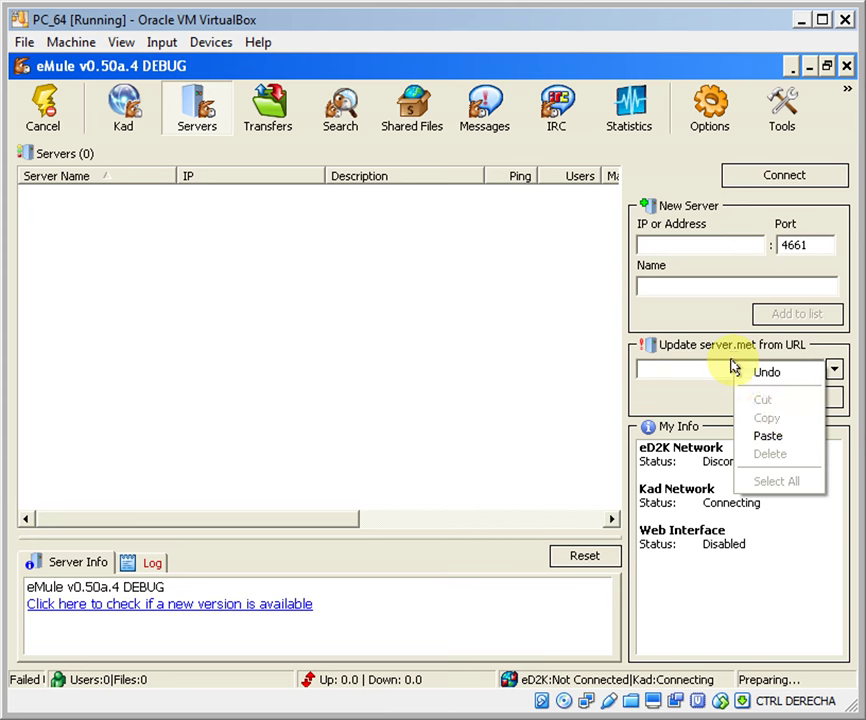
left_click(767, 433)
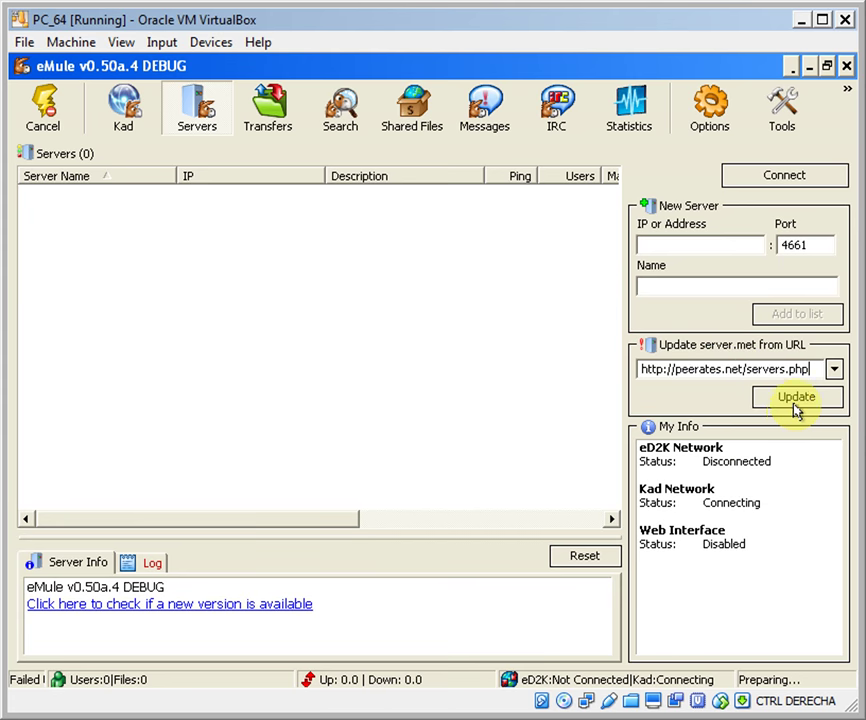
left_click(792, 400)
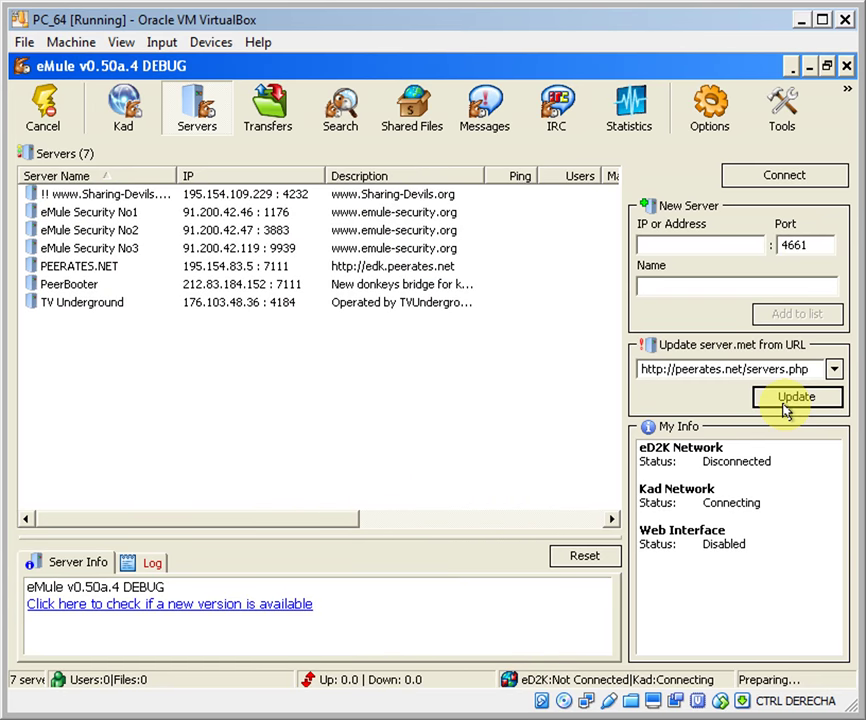
Connect to the PeerBooter server and run the search for "pdf" again with the Automatic method
left_click(426, 288)
double_click(426, 288)
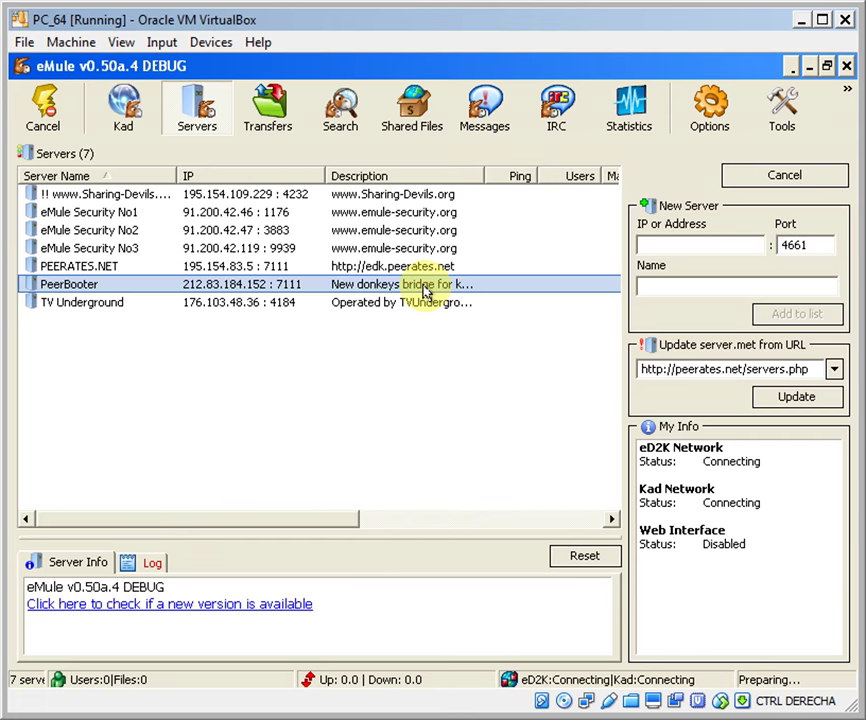
left_click(258, 124)
left_click(336, 138)
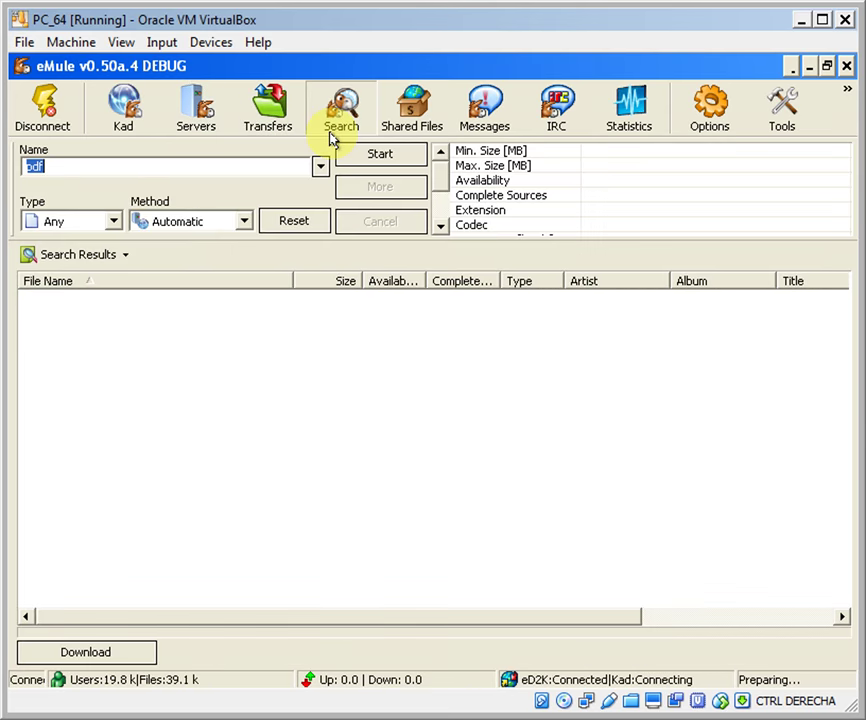
key("Return")
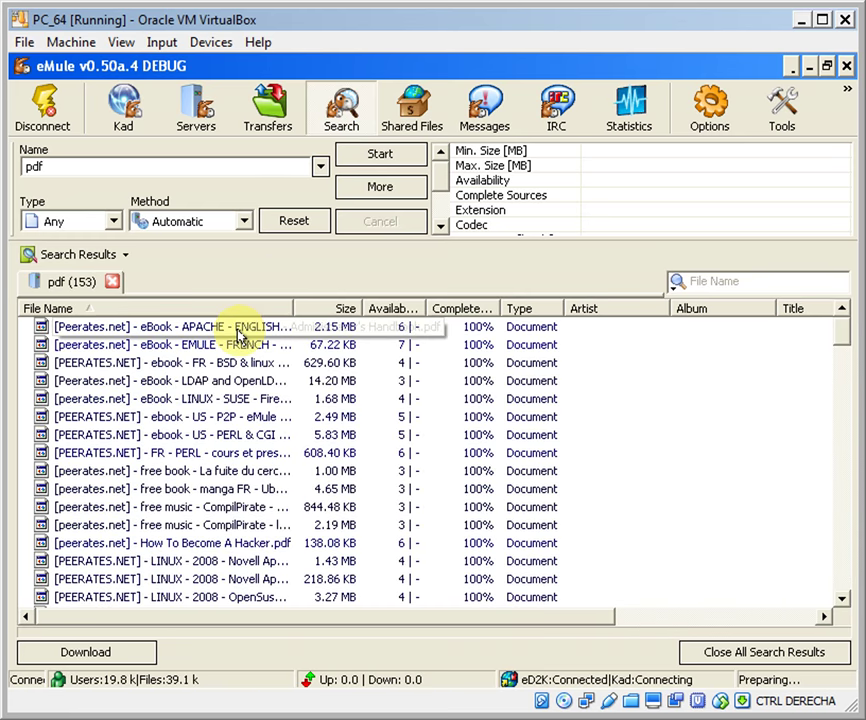
Fit the File Name column to its contents, look through the found files and request more results
double_click(295, 308)
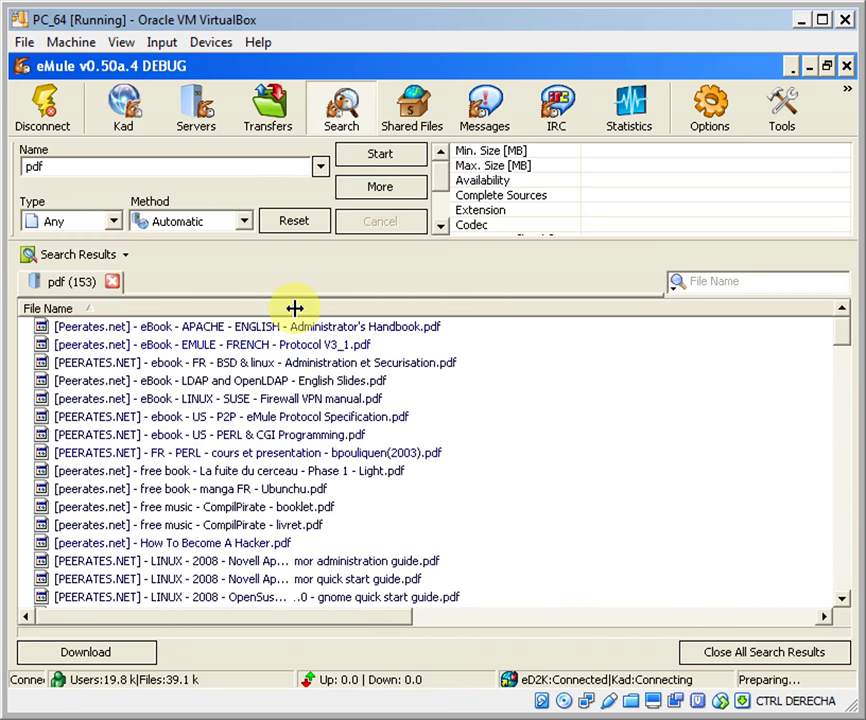
left_click(282, 487)
scroll(282, 487, "down", 12)
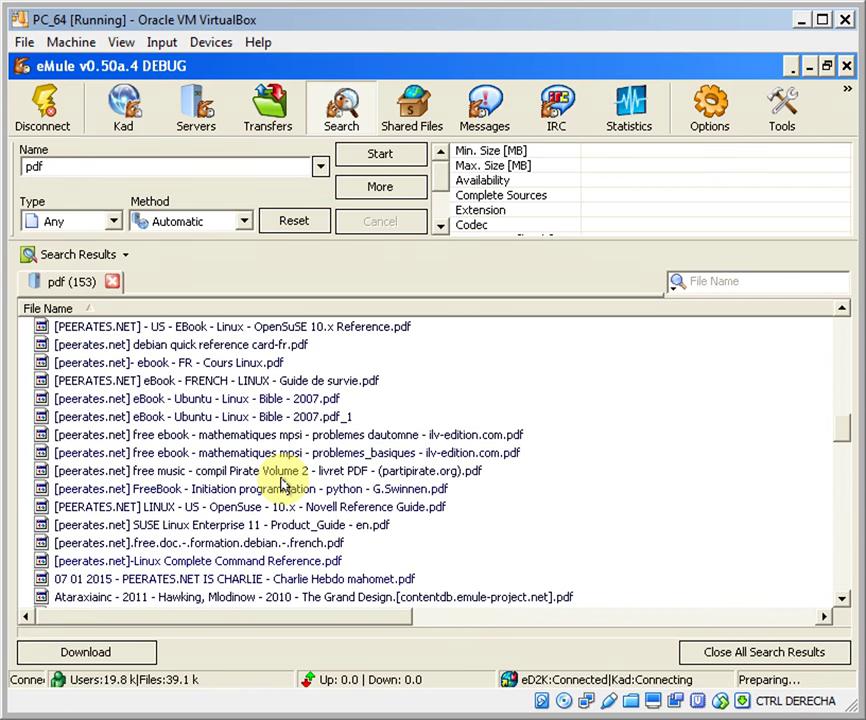
scroll(282, 487, "down", 6)
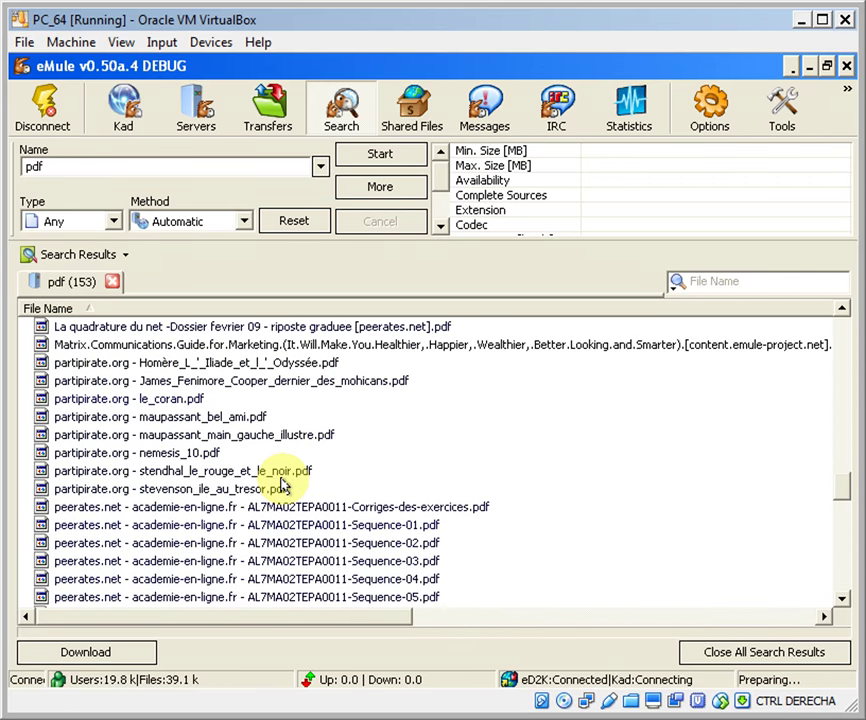
scroll(282, 487, "down", 3)
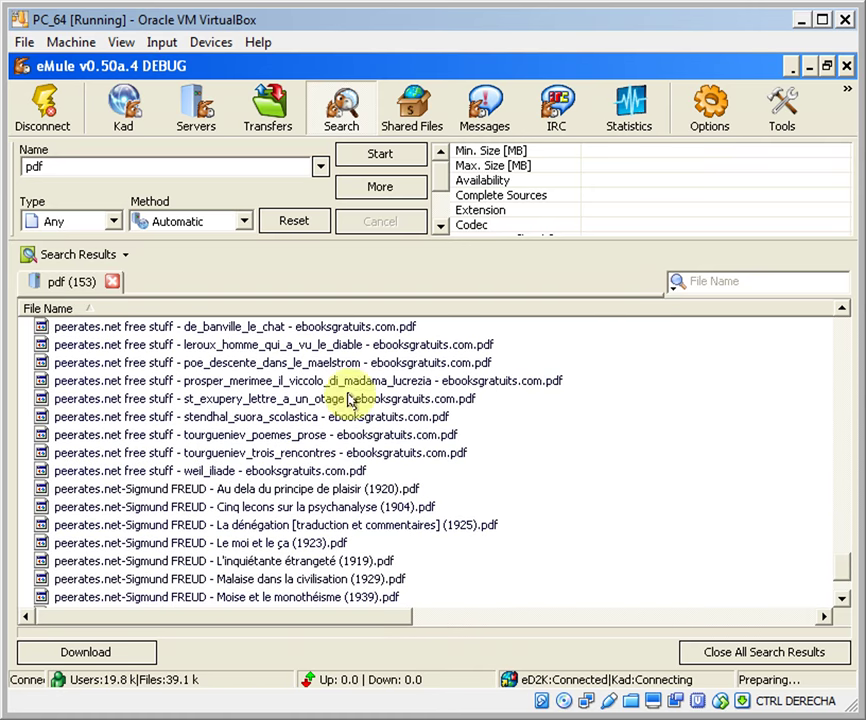
left_click(420, 192)
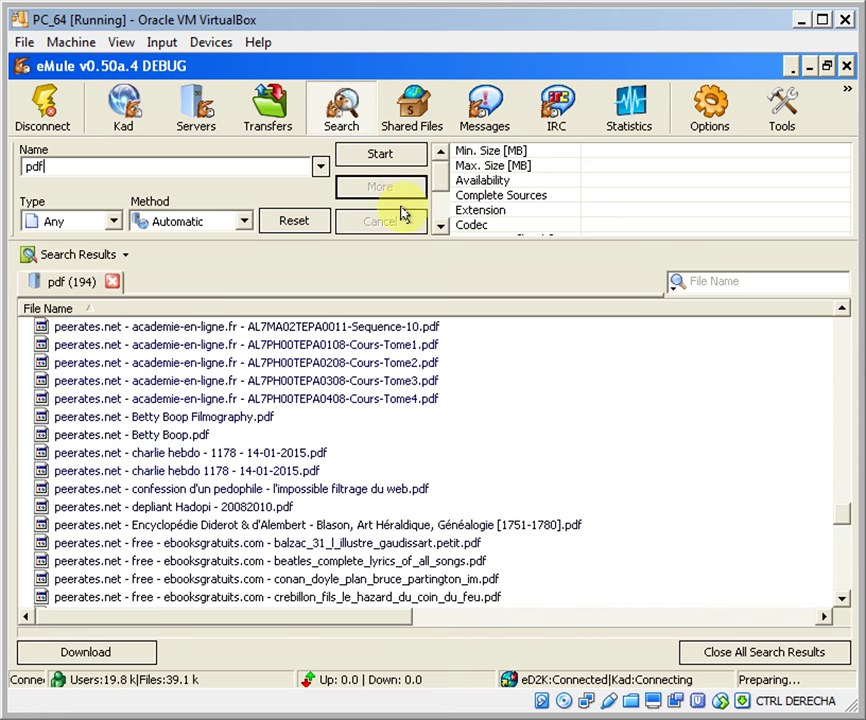
Download the Windows XP 100+ Tips + Tricks PDF and The Easiest Linux Guide You'll Ever Read from the end of the results
left_click(436, 400)
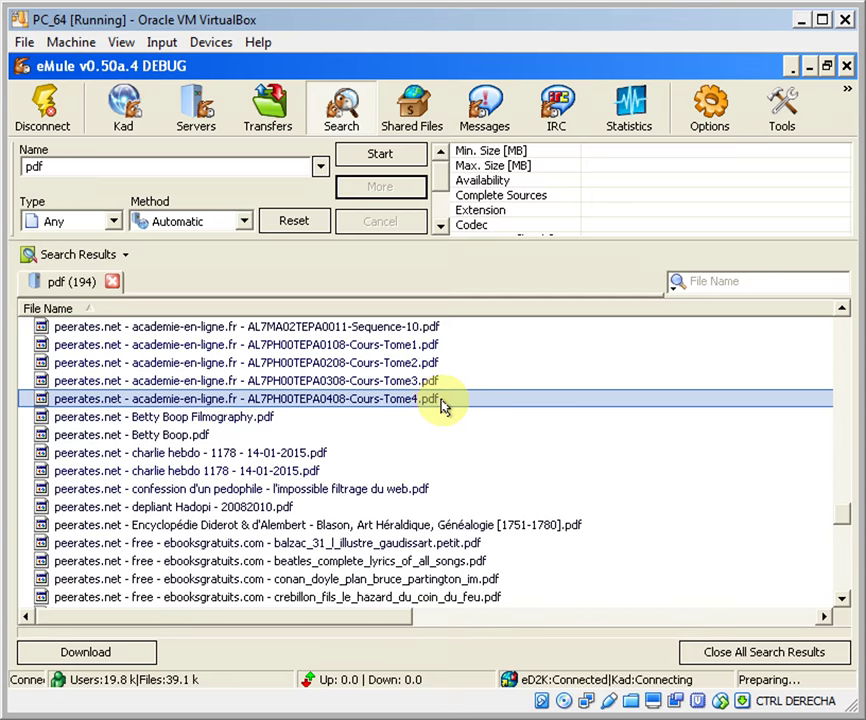
scroll(440, 405, "down", 6)
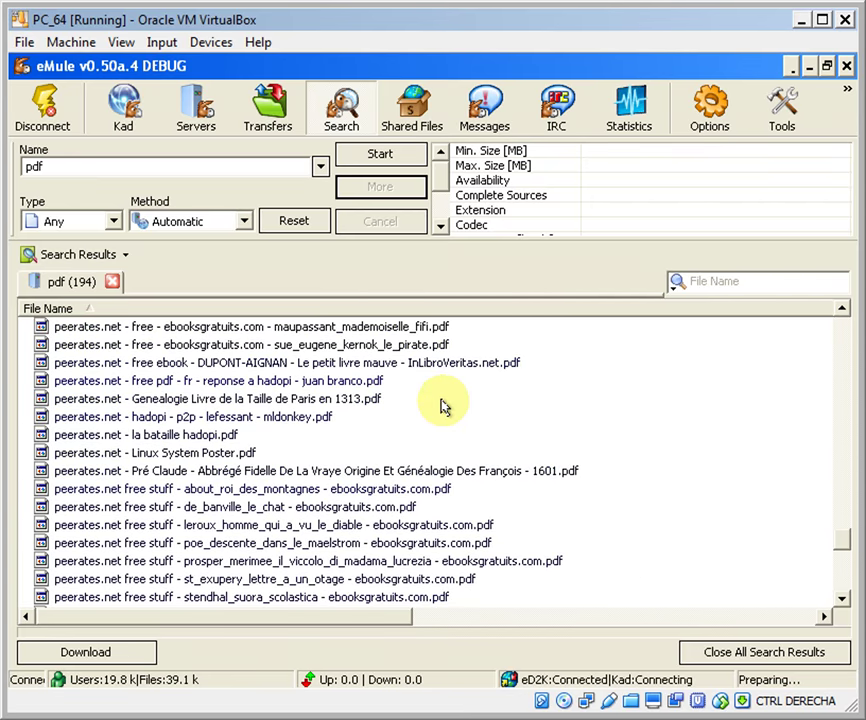
scroll(443, 405, "down", 5)
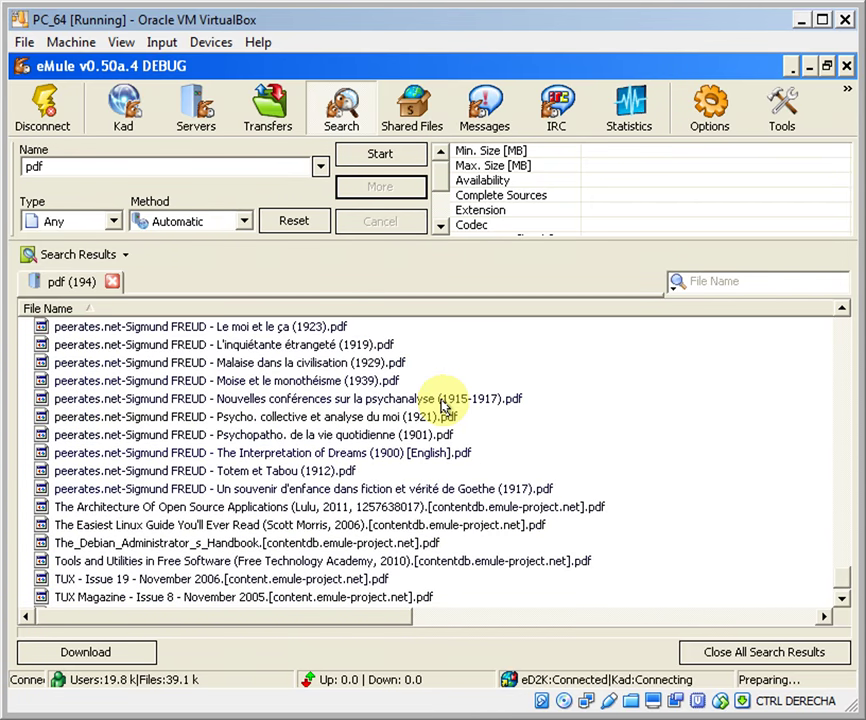
scroll(443, 405, "down", 1)
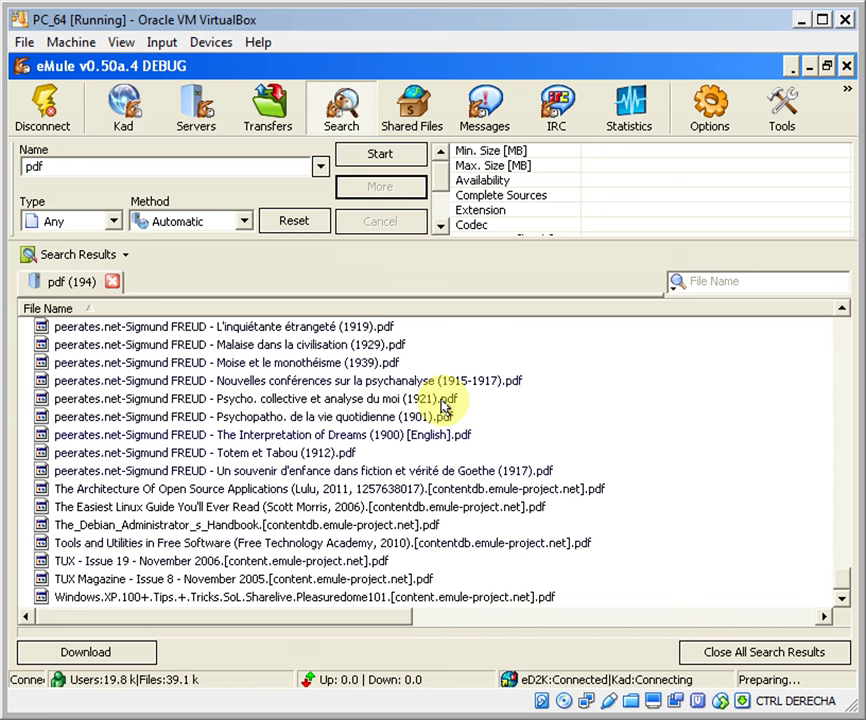
left_click(297, 601)
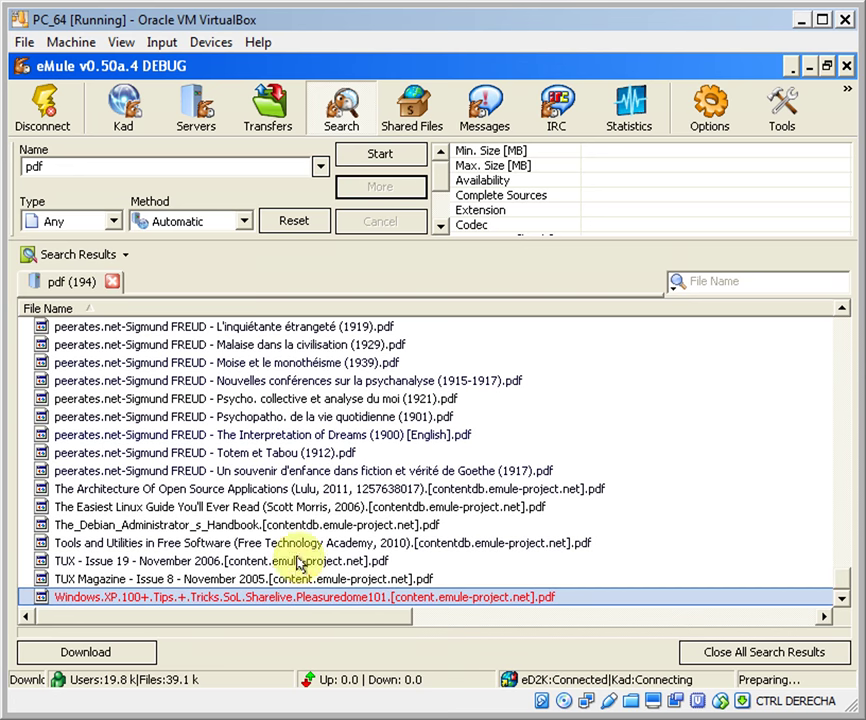
left_click(262, 508)
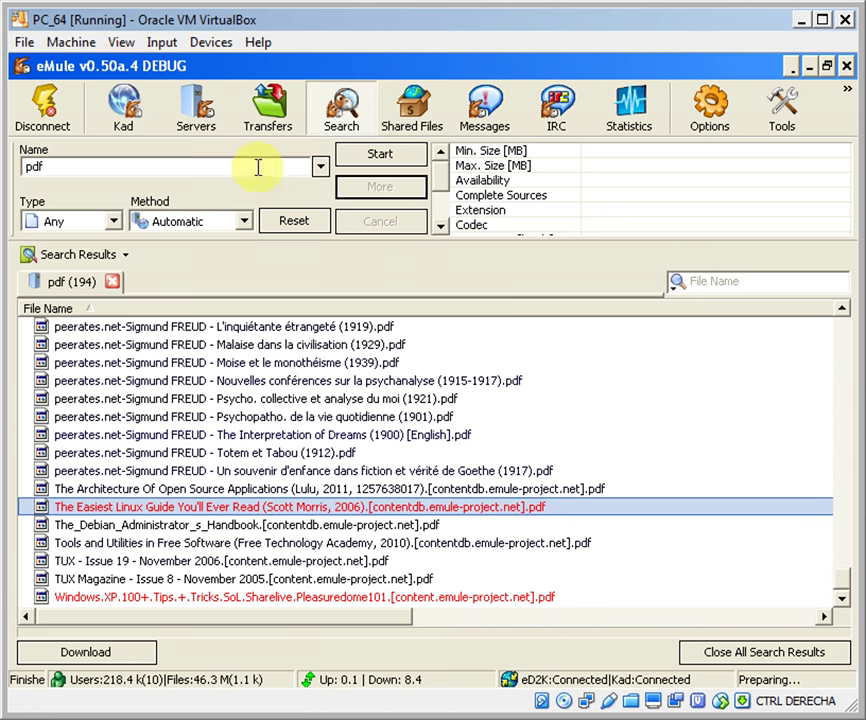
Run the search for "pdf" with the FileDonkey (Web) method, leaving the file type at Any
left_click(116, 220)
left_click(116, 220)
left_click(237, 222)
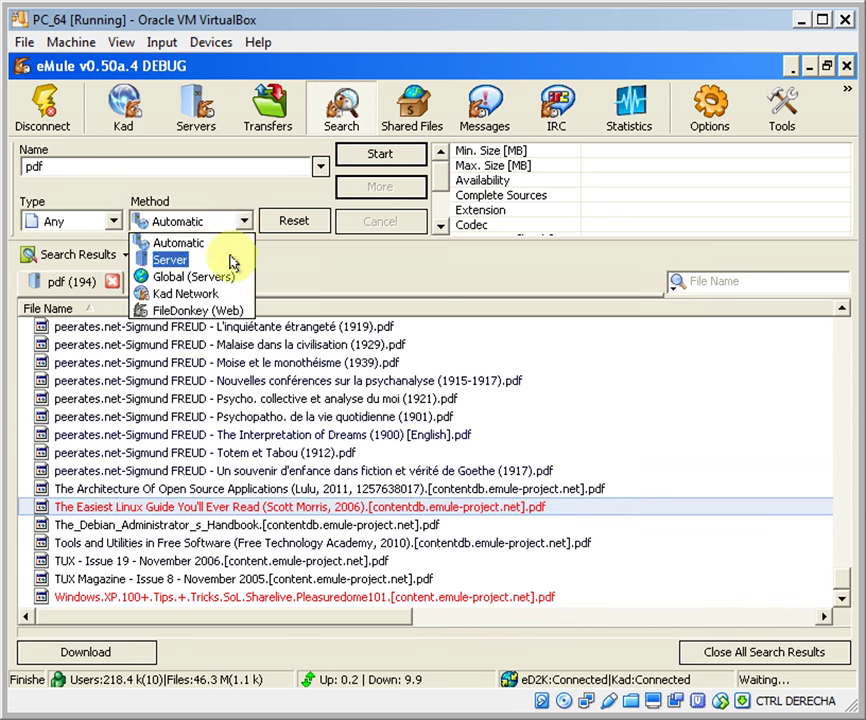
left_click(215, 309)
left_click(205, 164)
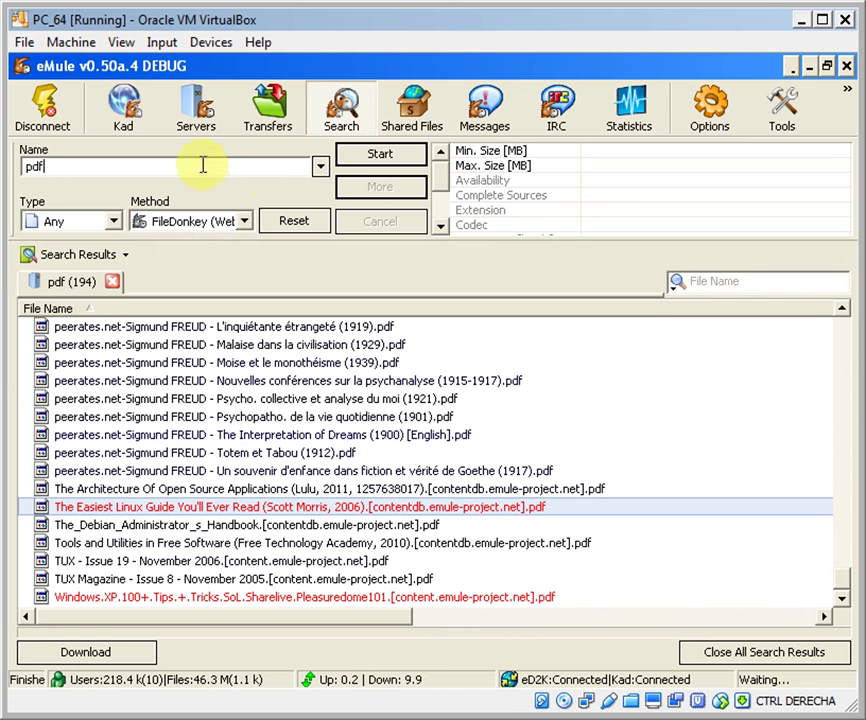
left_click(368, 162)
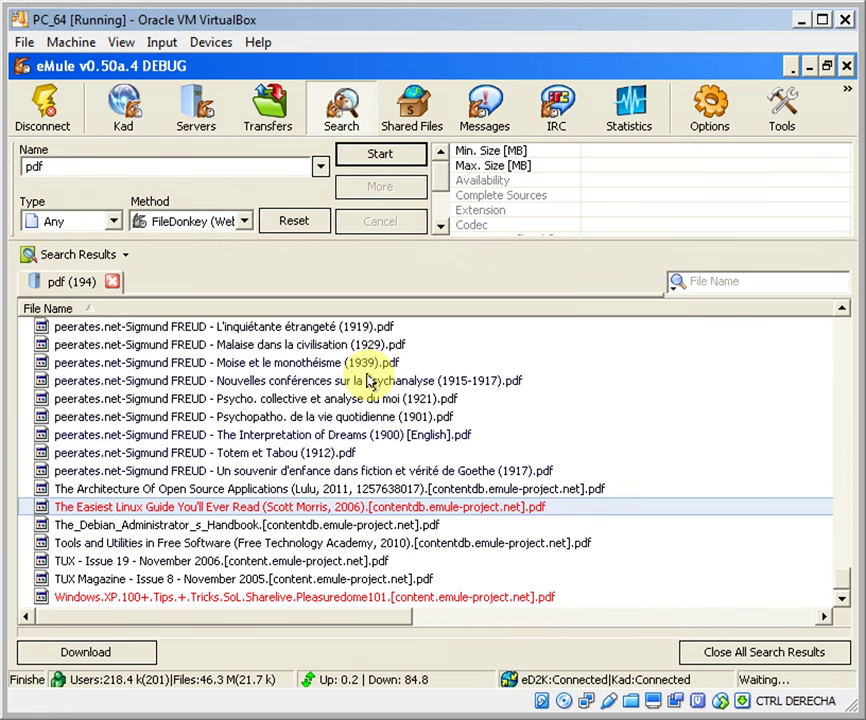
Download The Architecture Of Open Source Applications PDF from the pdf search results
left_click(309, 473)
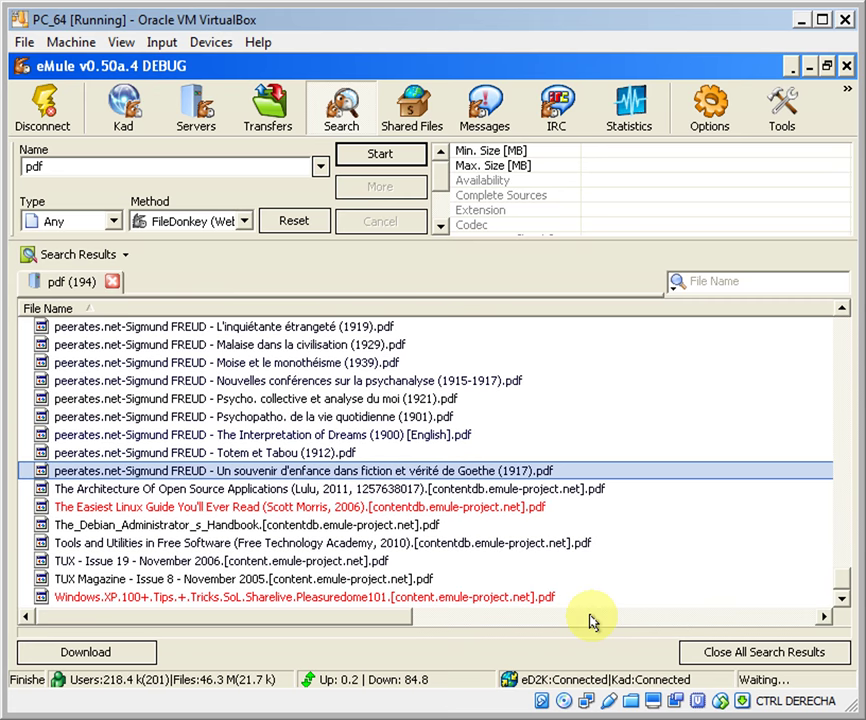
left_click(436, 490)
double_click(436, 490)
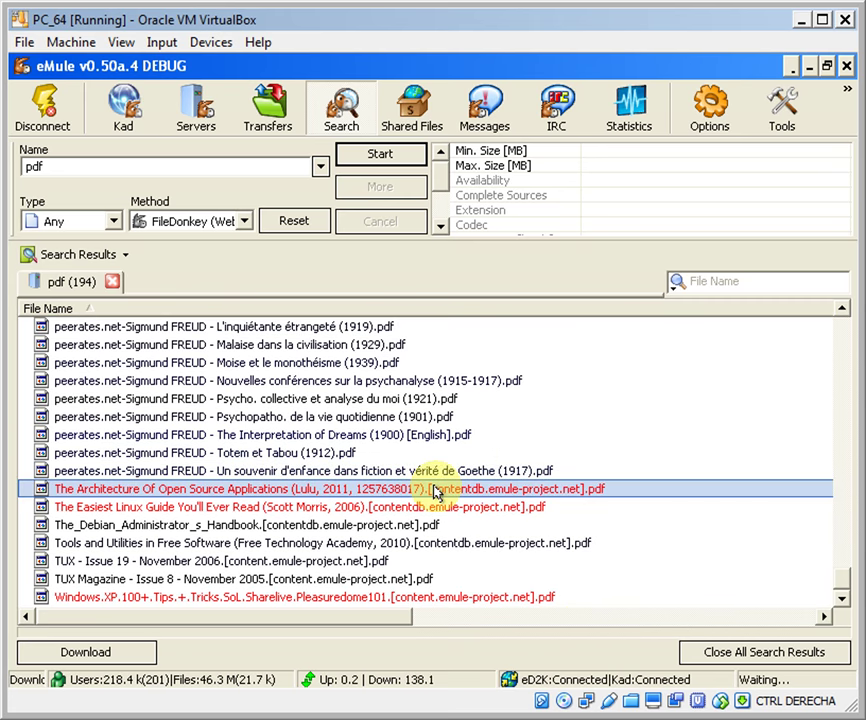
Find the peerates.net Linux System Poster PDF further up the search results and download it
key("Page_Up")
key("Page_Up")
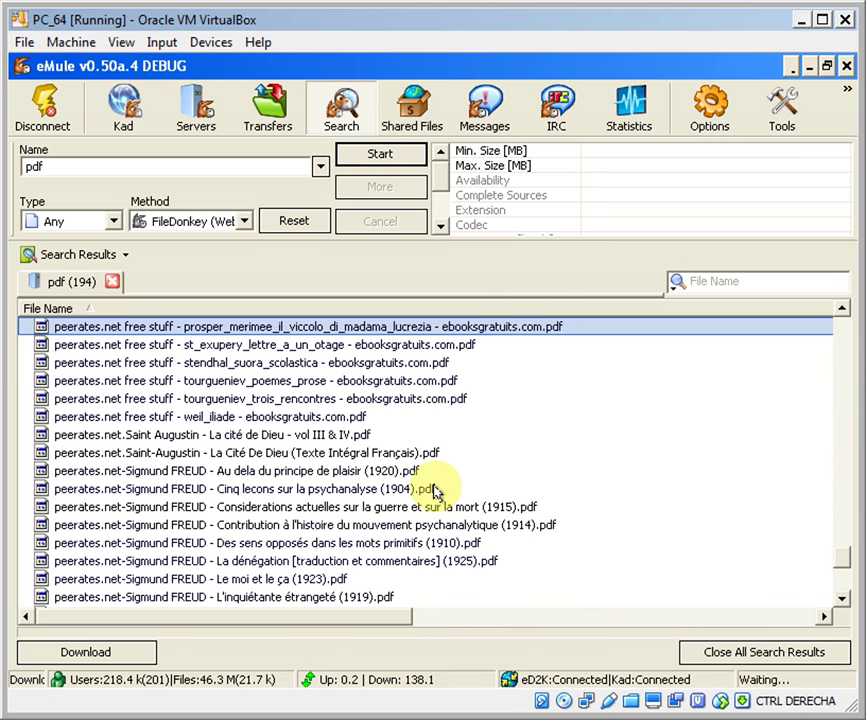
key("Page_Up")
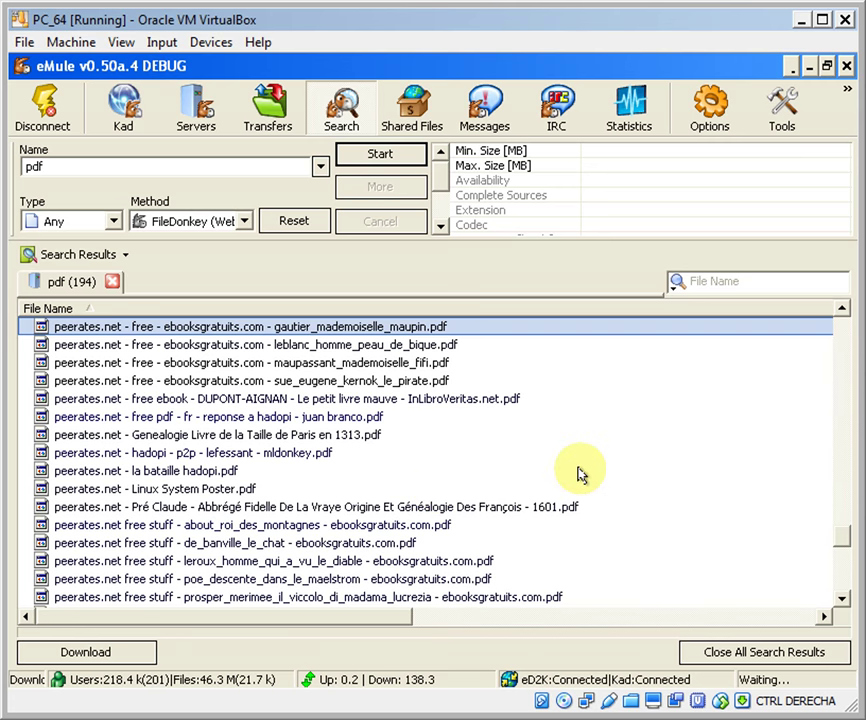
key("Down")
key("Down")
key("Down")
key("Down")
key("Down")
key("Down")
key("Down")
key("Down")
key("Down")
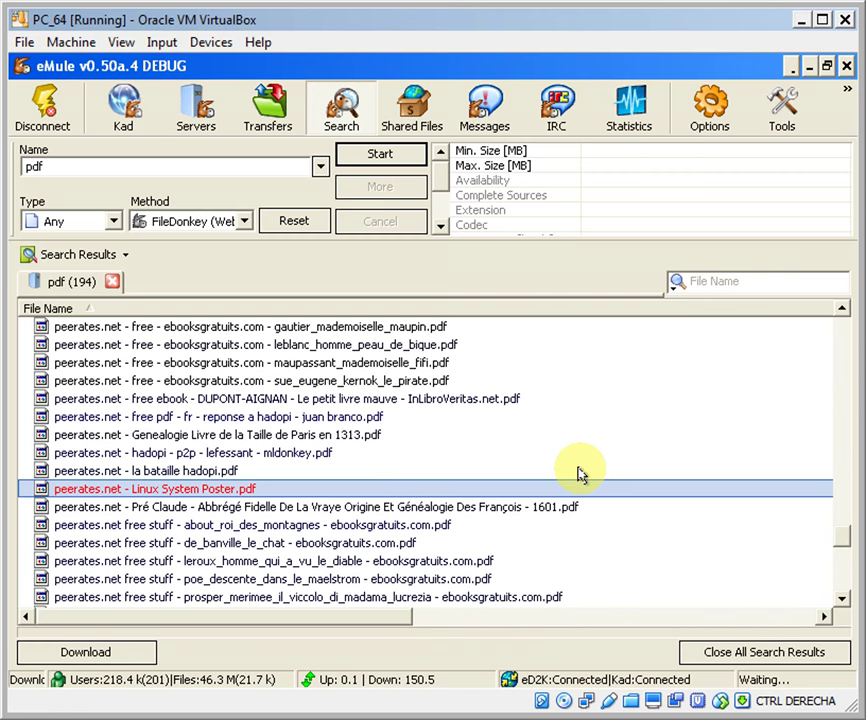
Look through the remaining pdf search results above the Linux System Poster, up to the peerates.net Linux ebooks
key("Page_Up")
key("Page_Up")
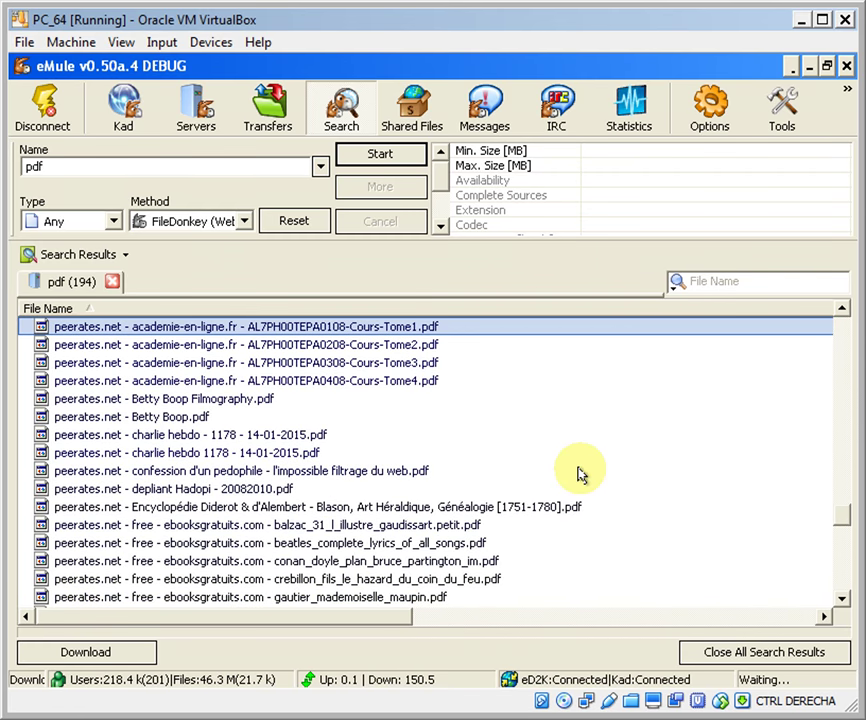
key("Down")
key("Down")
key("Down")
key("Down")
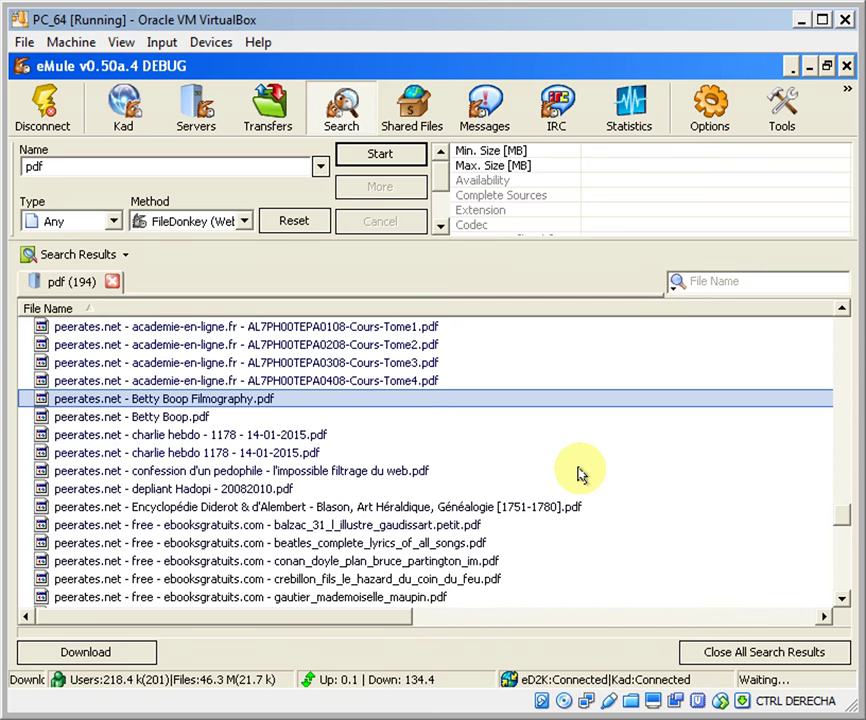
key("Page_Up")
key("Page_Up")
key("Page_Up")
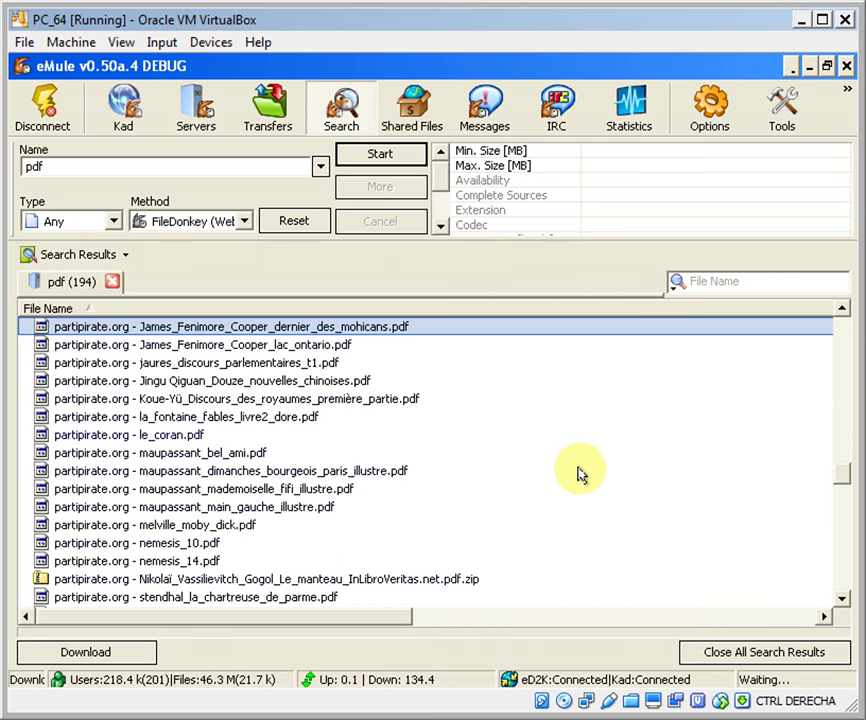
key("Page_Up")
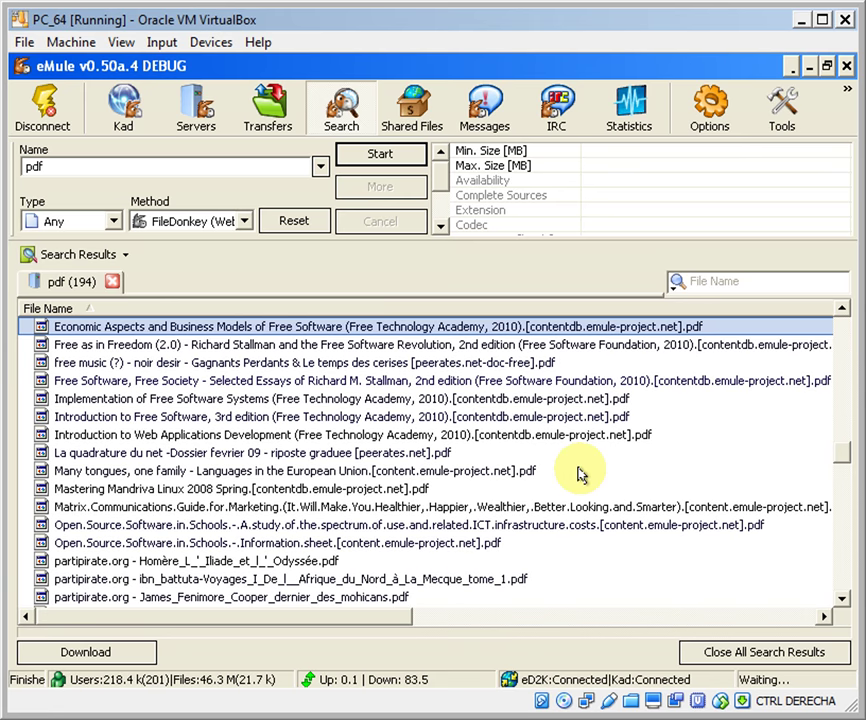
key("Page_Up")
key("Page_Up")
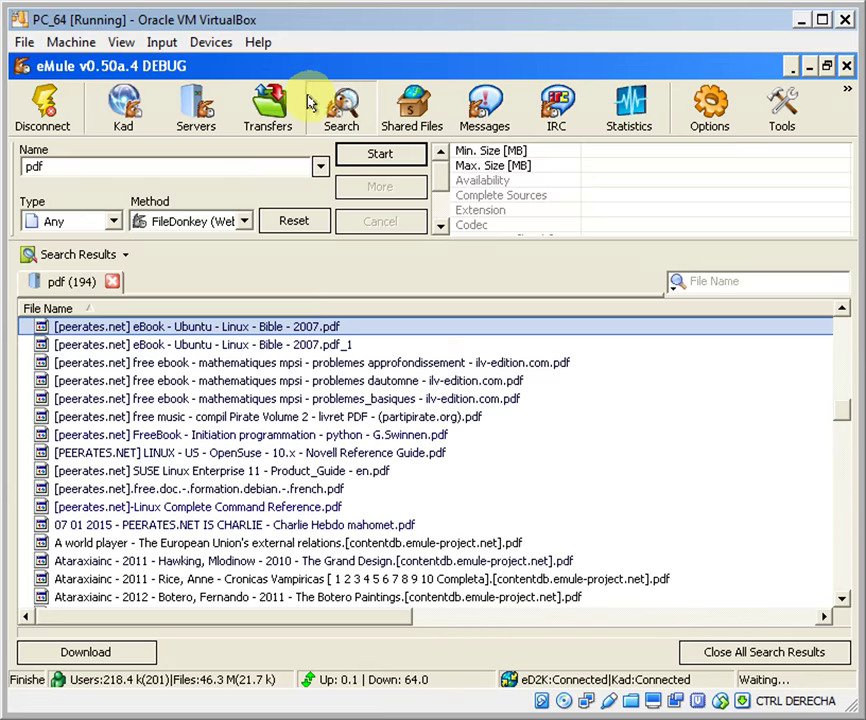
Open the transfers view, expand the sources of The Architecture Of Open Source Applications and go through the listed downloads
left_click(269, 106)
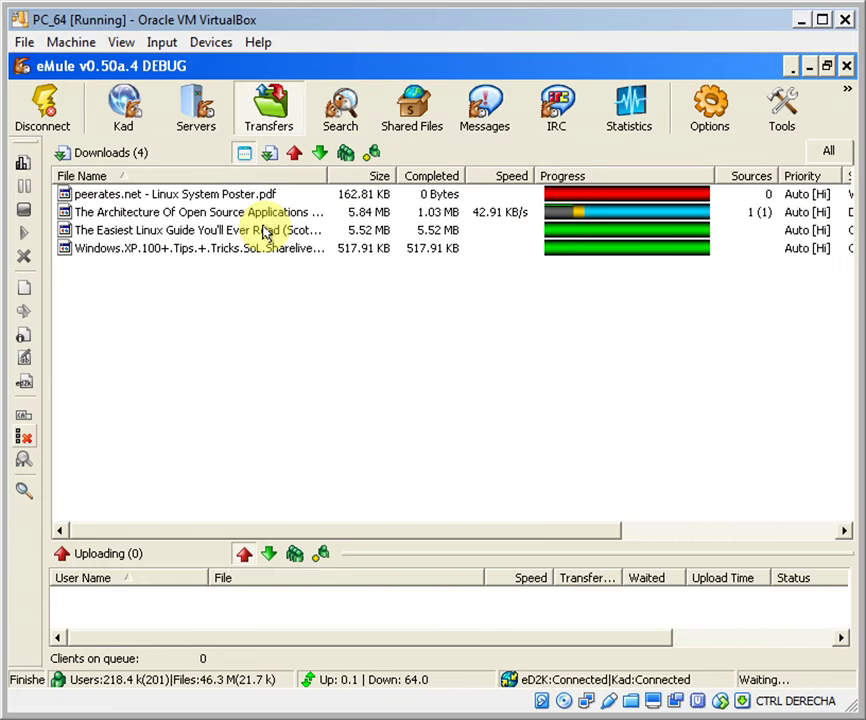
double_click(340, 214)
left_click(333, 332)
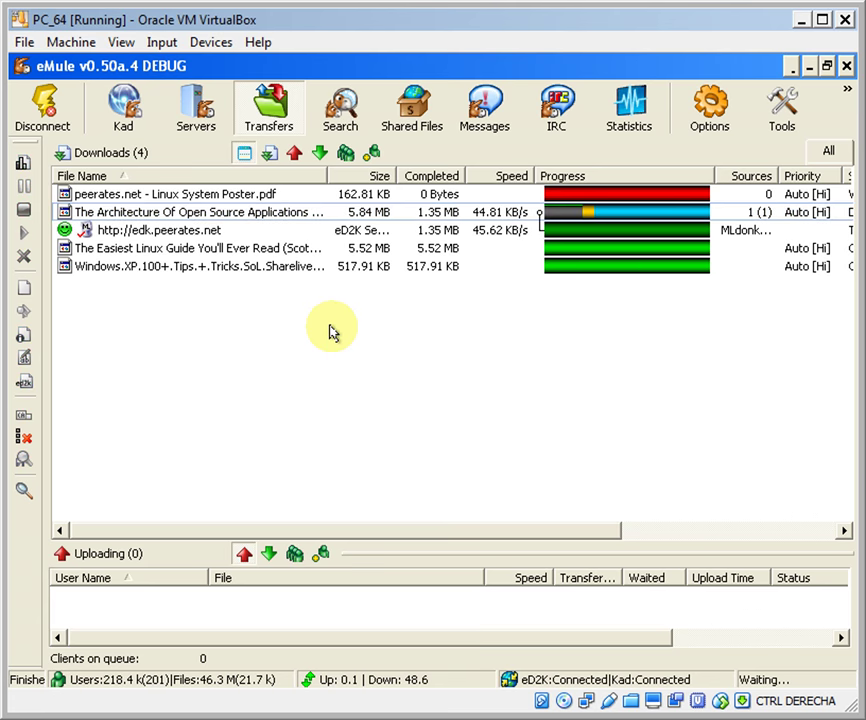
key("Up")
key("Down")
key("Down")
key("Down")
key("Down")
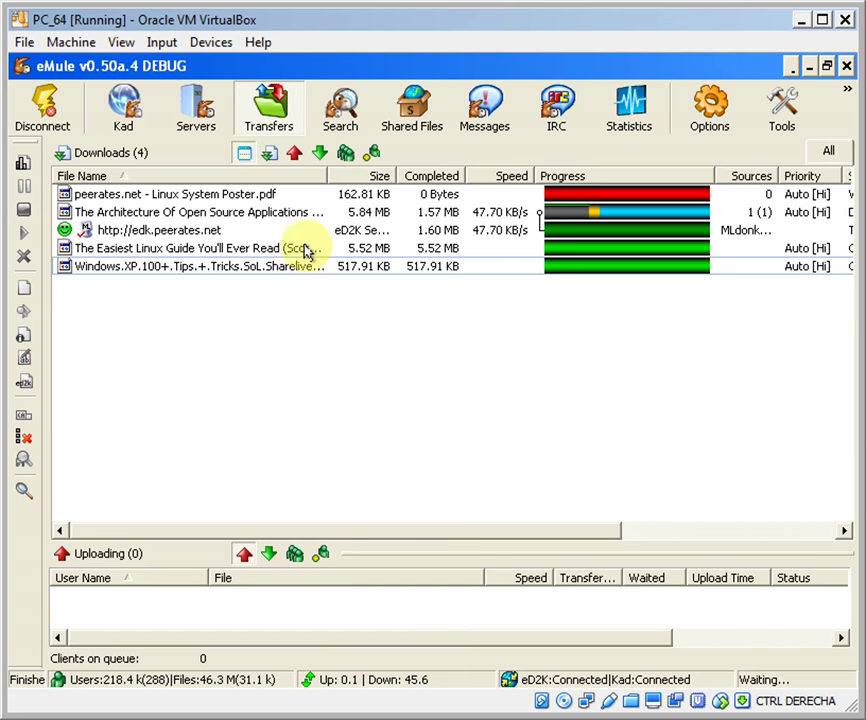
Set the download priority of The Architecture Of Open Source Applications to High and fit the Sources column to its contents
right_click(273, 213)
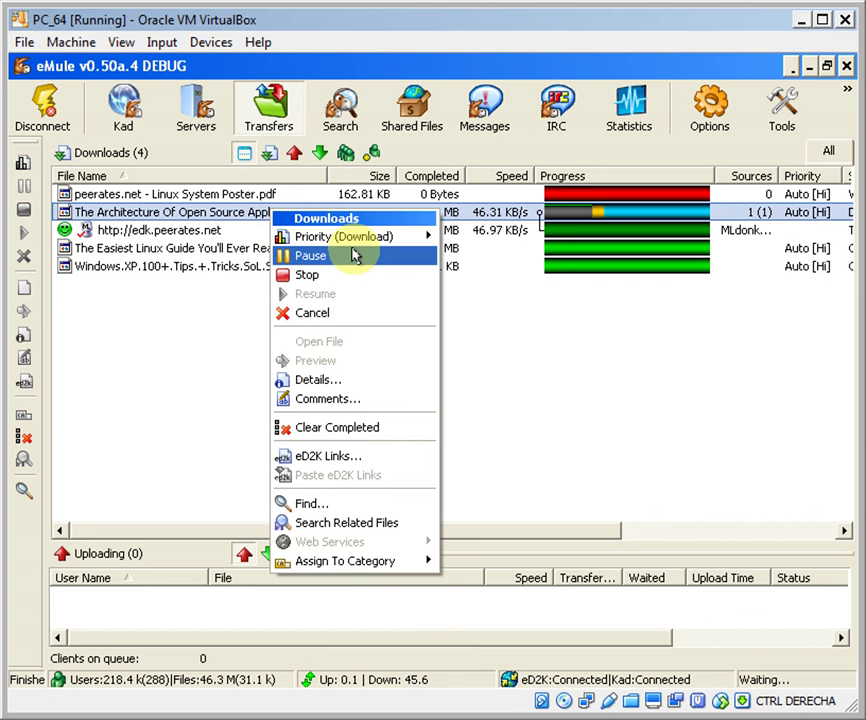
mouse_move(392, 236)
left_click(463, 271)
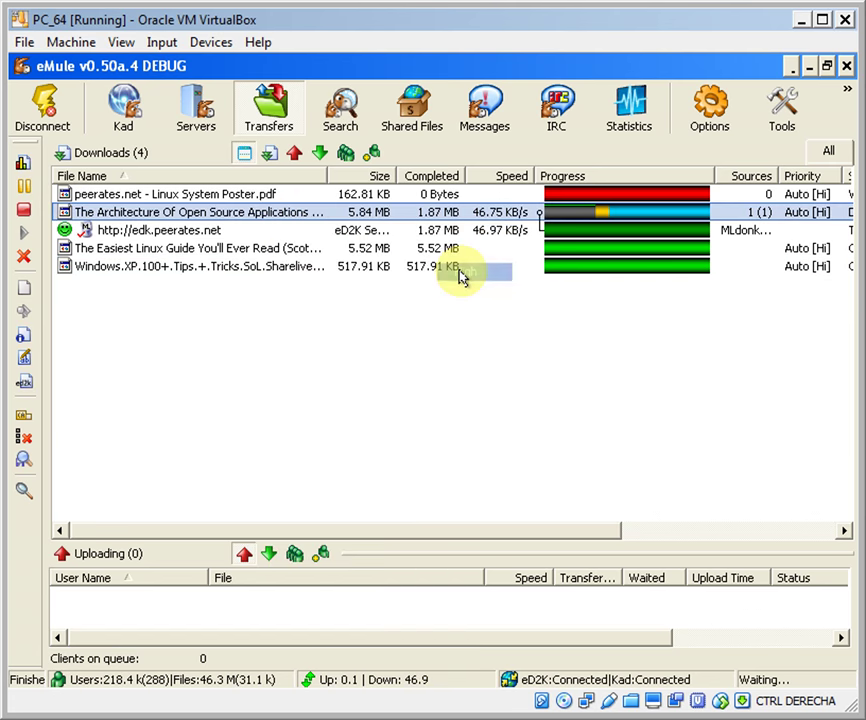
left_click(362, 343)
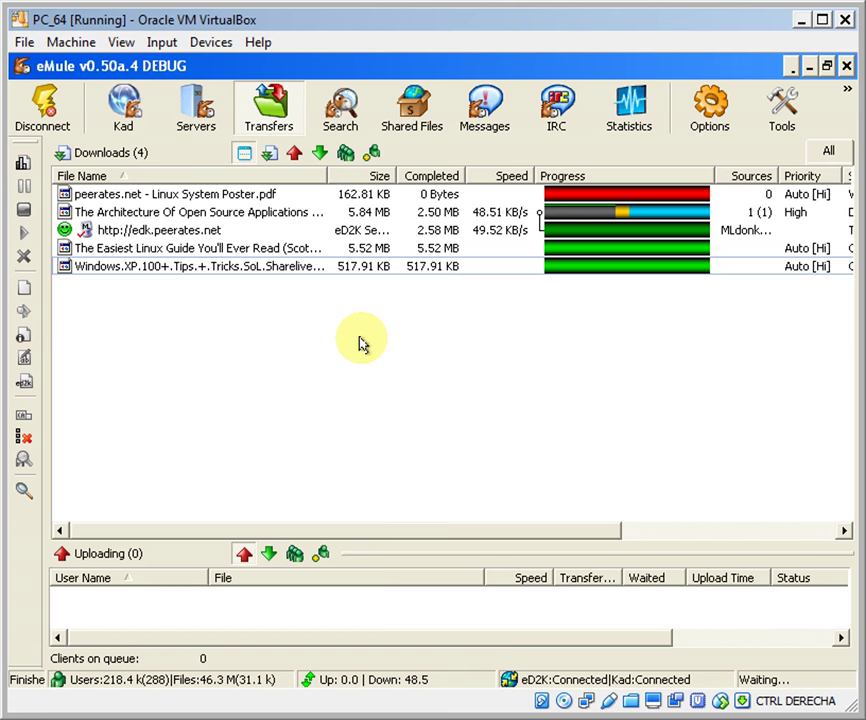
double_click(782, 167)
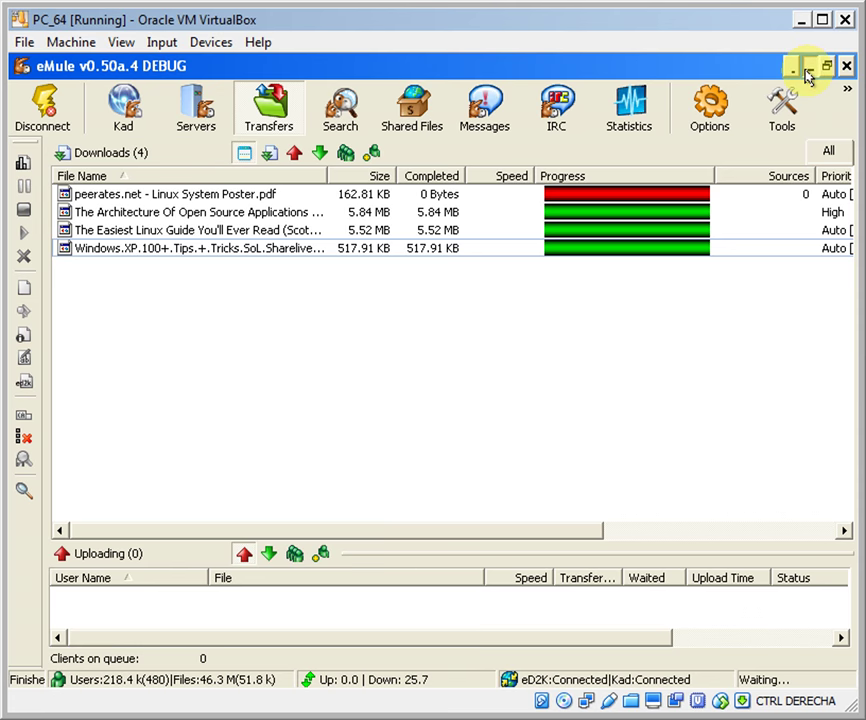
Minimize eMule, close the filedonkey.com page and close the browser
left_click(808, 73)
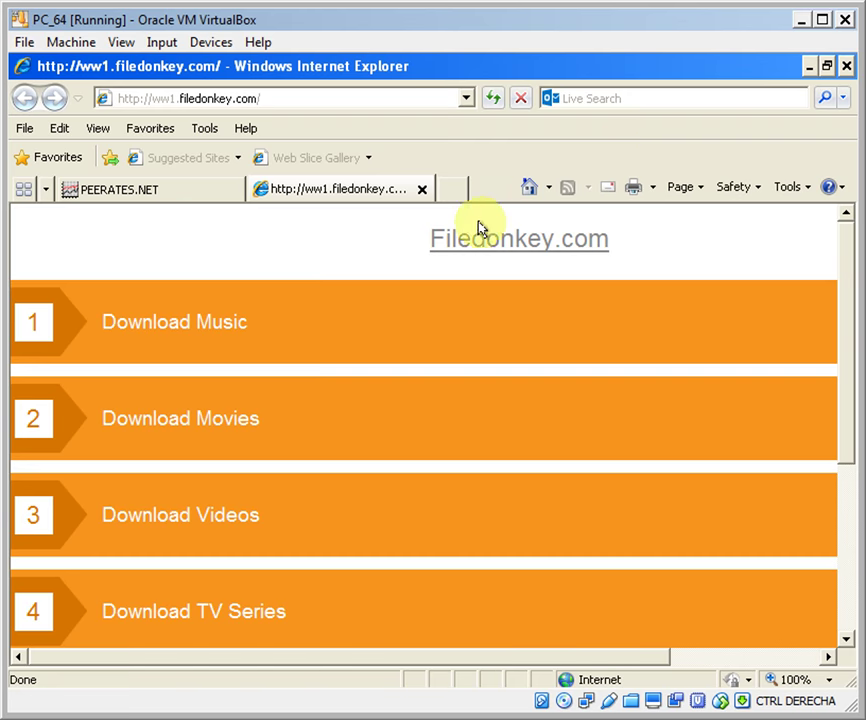
left_click(420, 189)
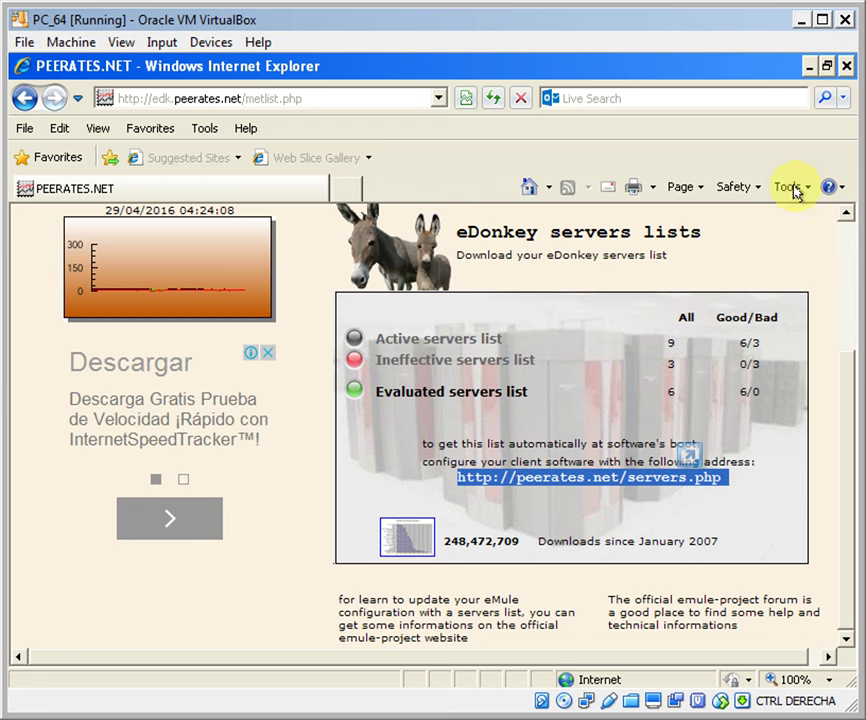
left_click(847, 68)
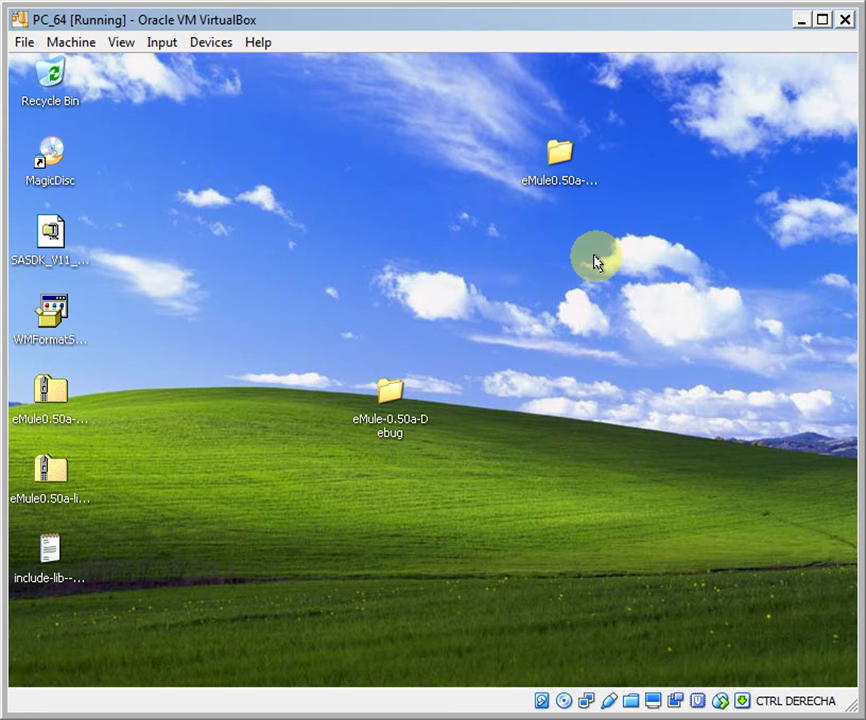
Open the Incoming folder inside the eMule-0.50a-Debug folder on the desktop
left_click(392, 393)
double_click(392, 393)
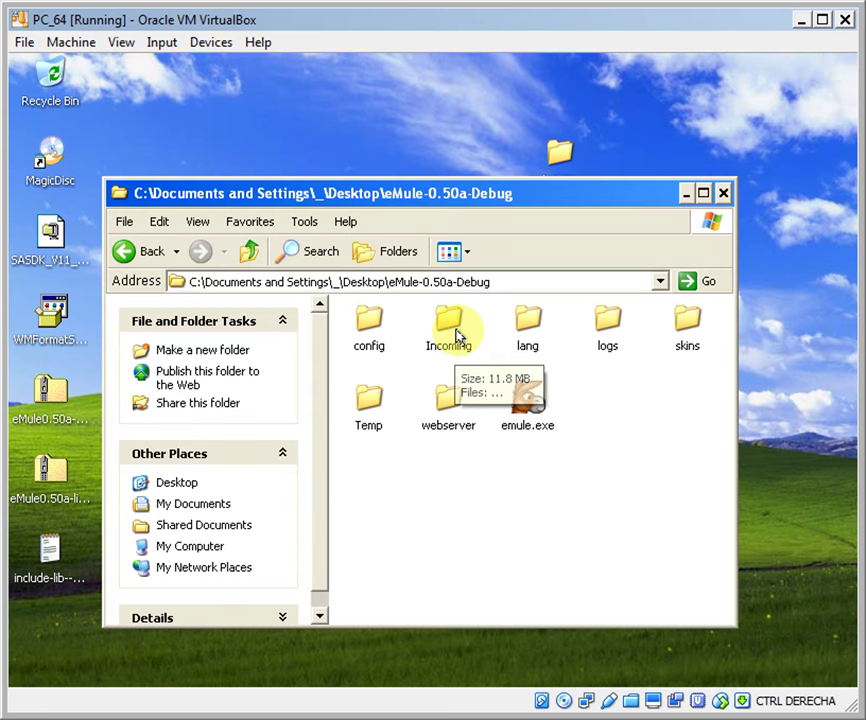
double_click(455, 337)
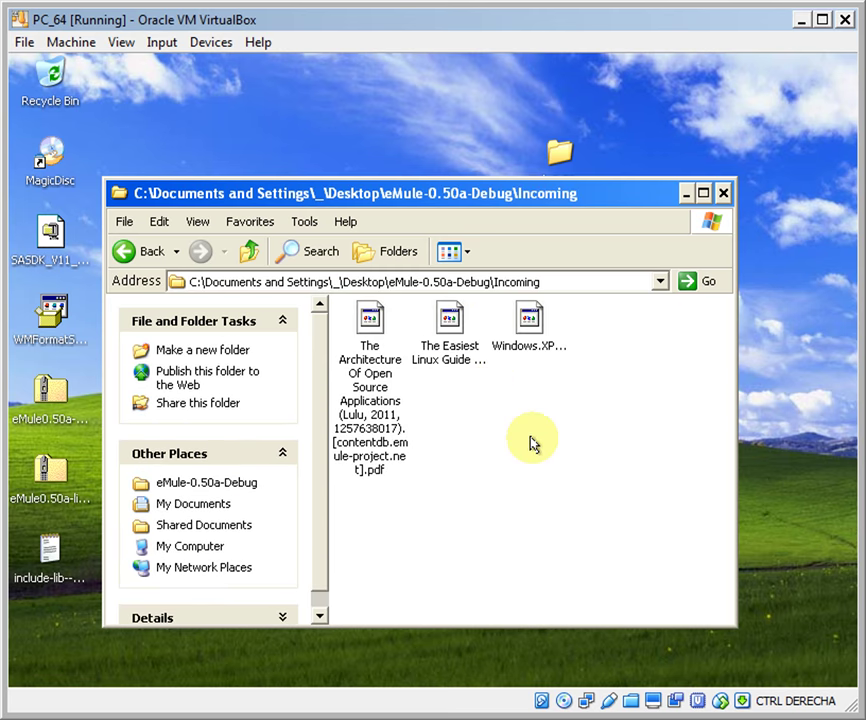
Show the Incoming folder in Details view, fit the Name column to the file names and maximize the folder window
right_click(533, 441)
mouse_move(601, 456)
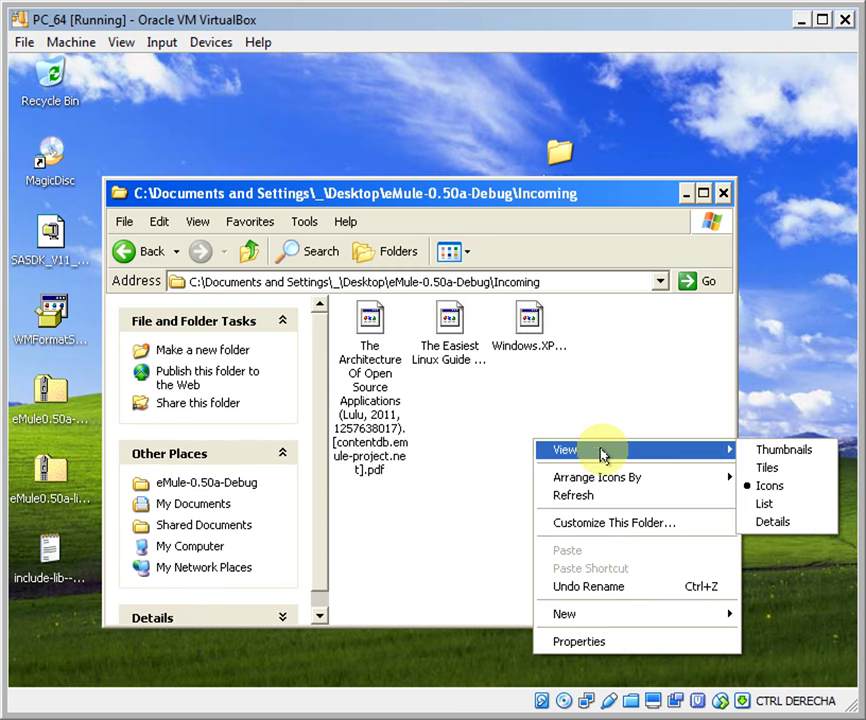
left_click(772, 522)
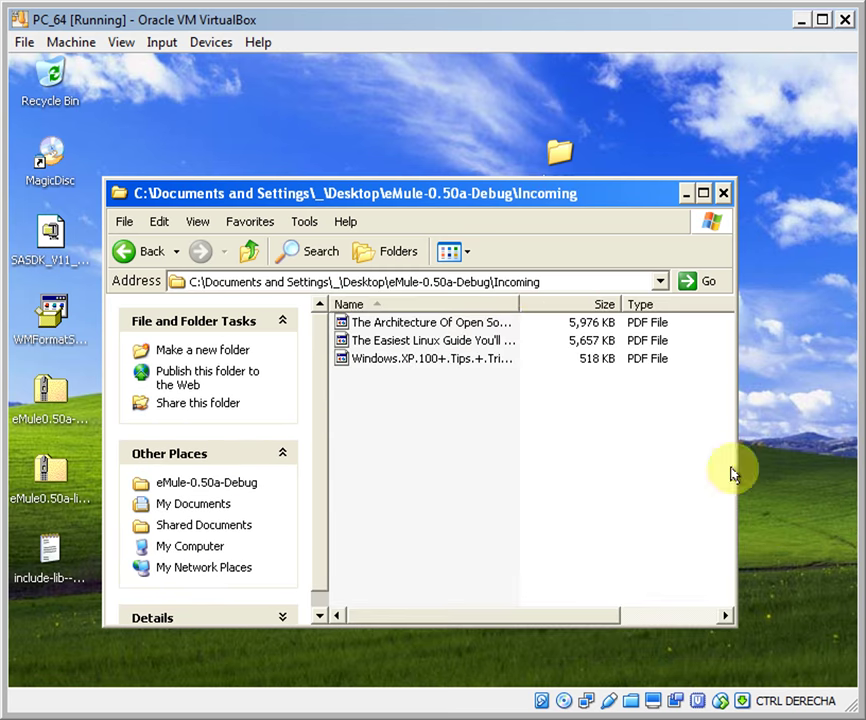
double_click(517, 301)
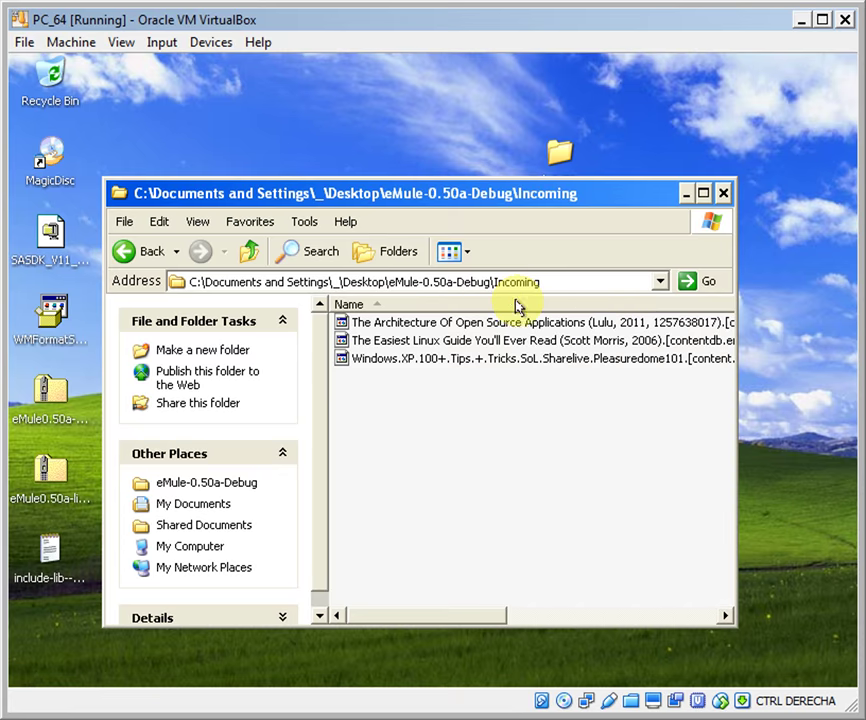
double_click(512, 194)
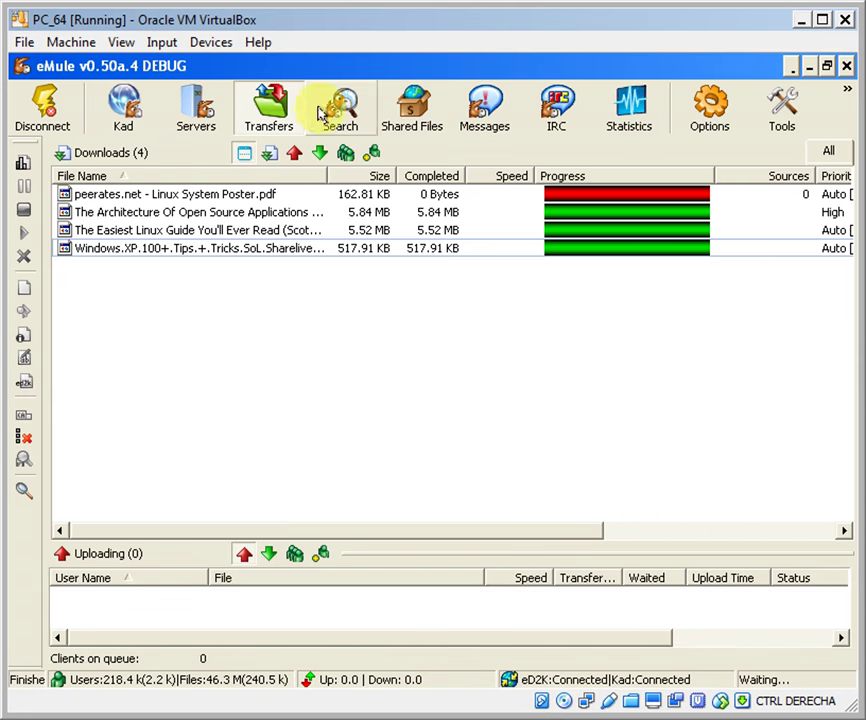
Open the eMule statistics and examine the session and cumulative UL:DL ratios and the session's uploaded data entries
left_click(612, 105)
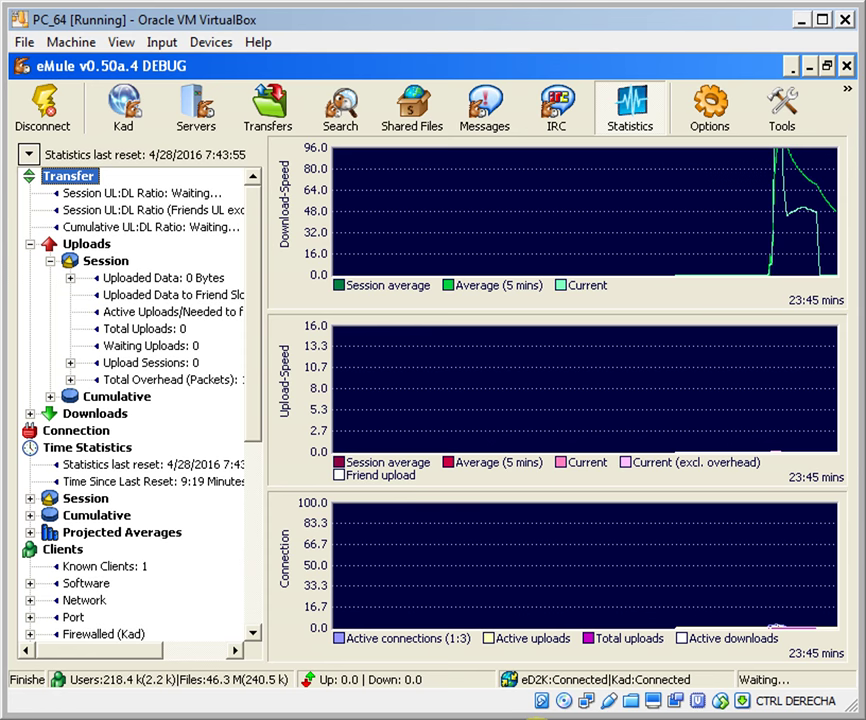
left_click(143, 193)
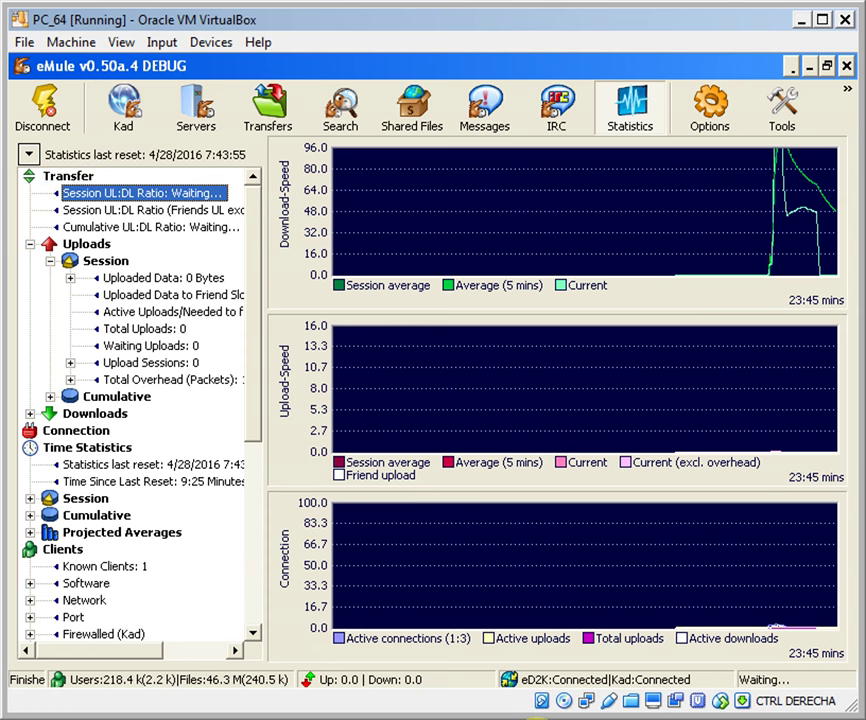
left_click(150, 210)
left_click(150, 227)
left_click(143, 193)
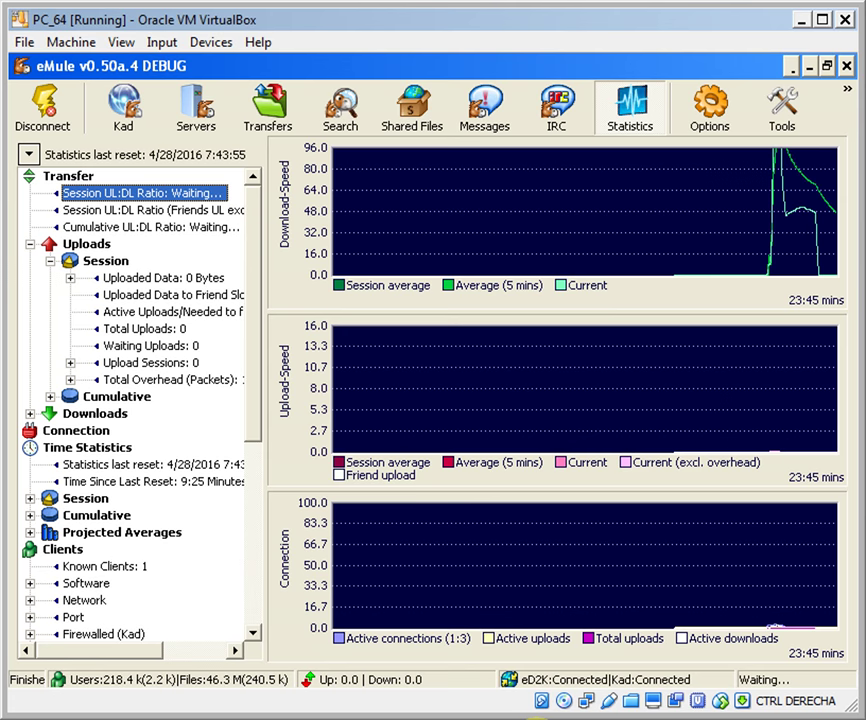
left_click(150, 210)
left_click(150, 227)
left_click(164, 277)
left_click(175, 294)
left_click(164, 277)
Expand the Clients and Port branches under the session's Uploaded Data and go through their entries
key("Right")
key("Down")
key("Right")
key("Down")
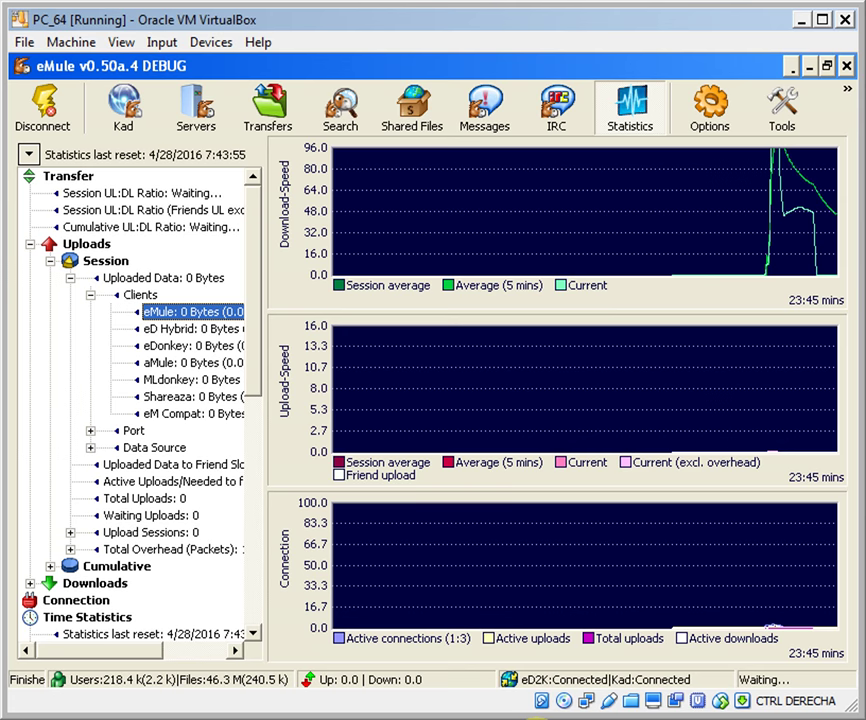
key("Down")
key("Down")
key("Down")
key("Down")
key("Down")
key("Down")
key("Down")
key("Right")
key("Down")
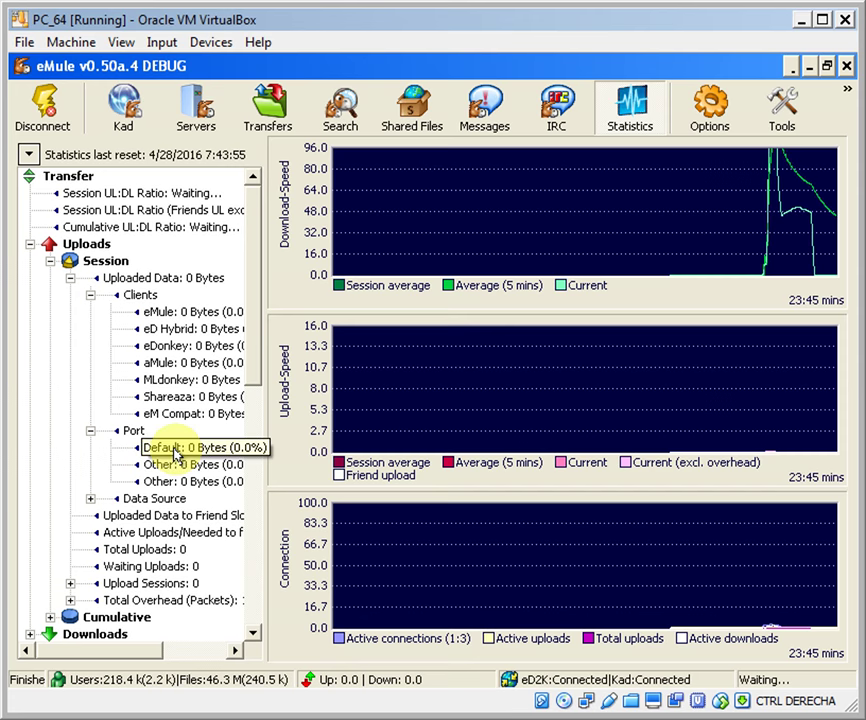
left_click(188, 481)
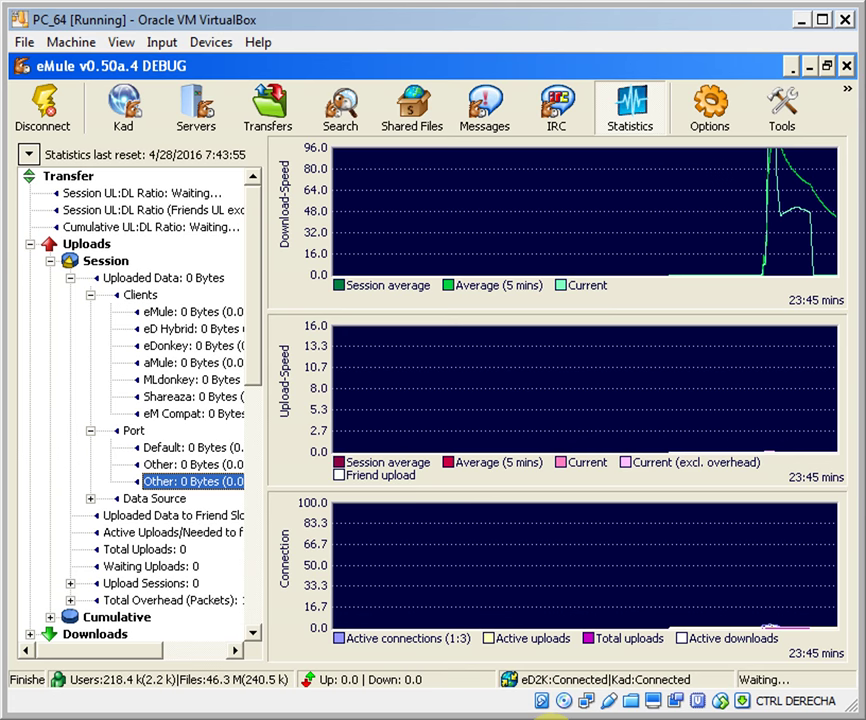
Expand the Data Source branch under the session's Uploaded Data and go through its Complete File and Part File entries
key("Down")
key("Right")
key("Down")
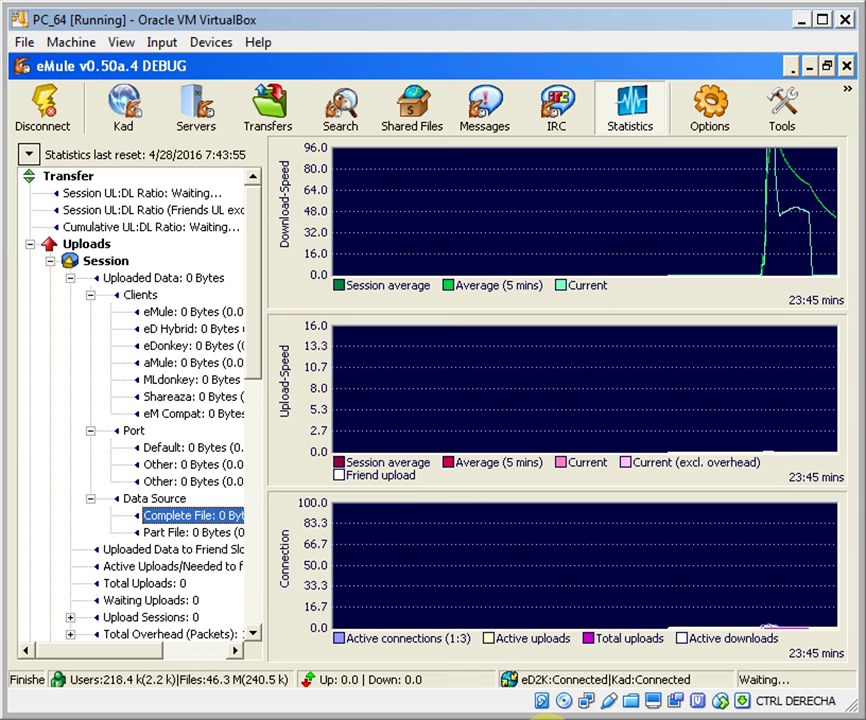
key("Down")
key("Down")
key("Down")
Go through the remaining session upload entries, from the friend slot data to the total overhead, and the branches below them
key("Down")
key("Down")
key("Down")
key("Down")
key("Down")
key("Down")
key("Down")
key("Down")
key("Down")
key("Down")
key("Down")
key("Down")
key("Down")
key("Down")
key("Down")
key("Down")
key("Down")
key("Down")
key("Up")
key("Up")
key("Up")
key("Up")
key("Up")
key("Up")
key("Up")
key("Up")
key("Up")
key("Up")
key("Up")
key("Up")
key("Up")
key("Up")
key("Up")
key("Up")
key("Up")
key("Down")
key("Down")
key("Down")
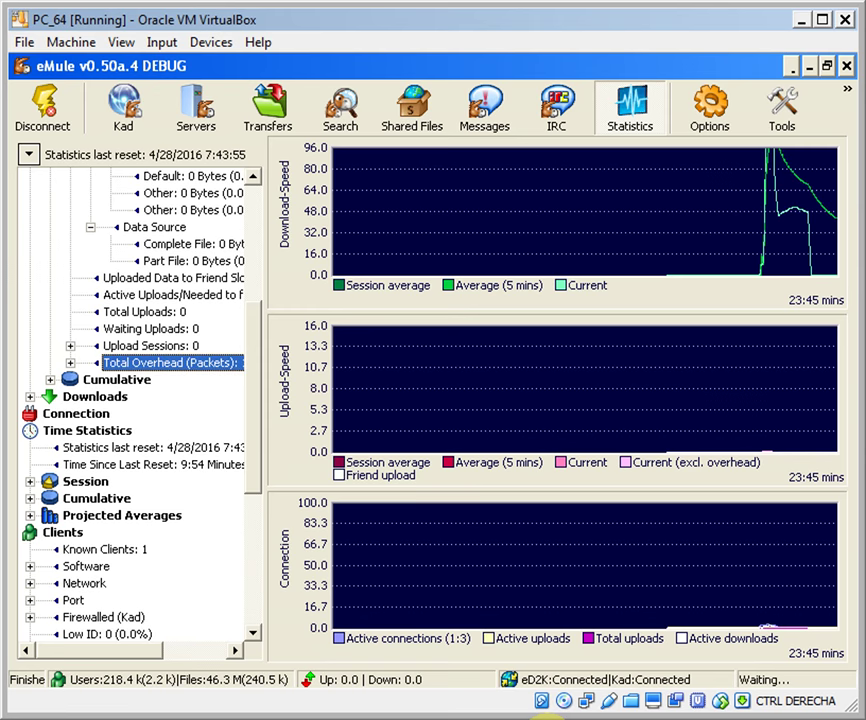
Expand the Upload Sessions and Total Overhead (Packets) branches of the session's uploads and go through their entries
key("Up")
key("Right")
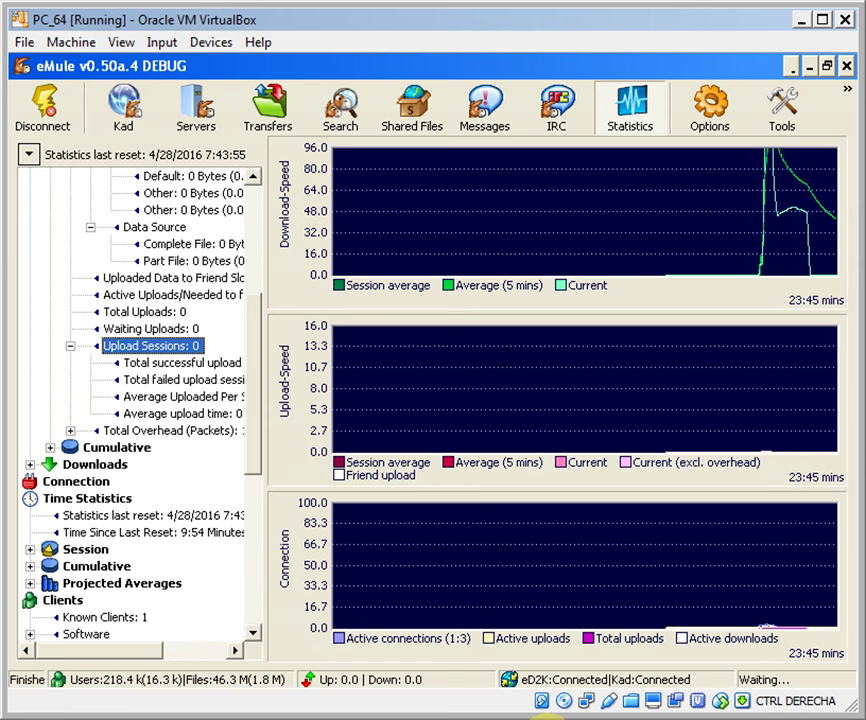
key("Down")
key("Down")
key("Down")
key("Down")
key("Down")
key("Right")
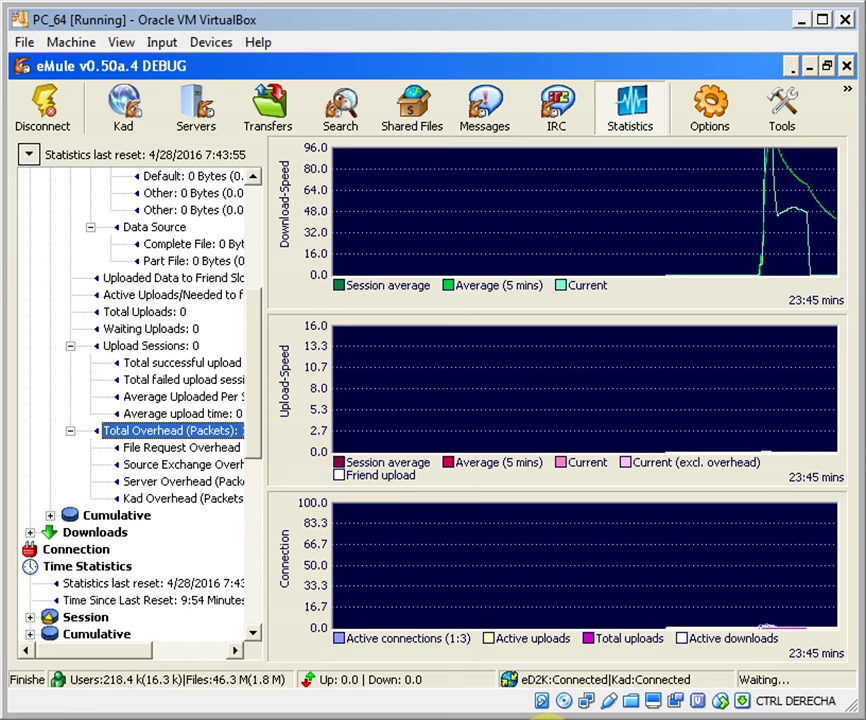
key("Down")
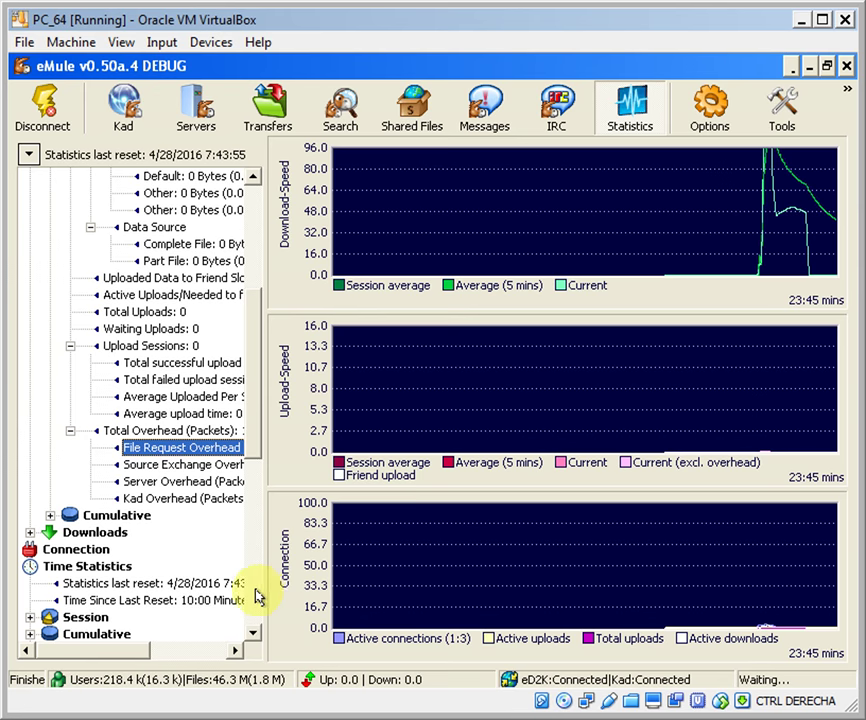
Widen the statistics tree to show its entries in full and go through the session's packet overhead entries
left_click_drag(262, 589, 448, 589)
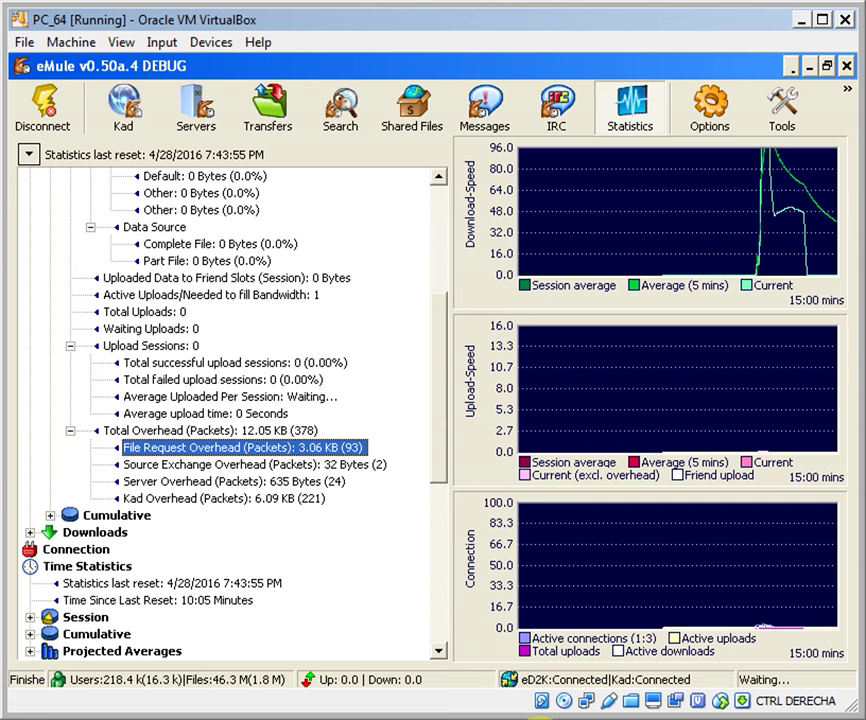
key("Down")
key("Down")
key("Down")
key("Down")
key("Down")
key("Down")
key("Down")
key("Down")
key("Down")
key("Down")
key("Up")
key("Up")
key("Up")
key("Up")
key("Up")
key("Up")
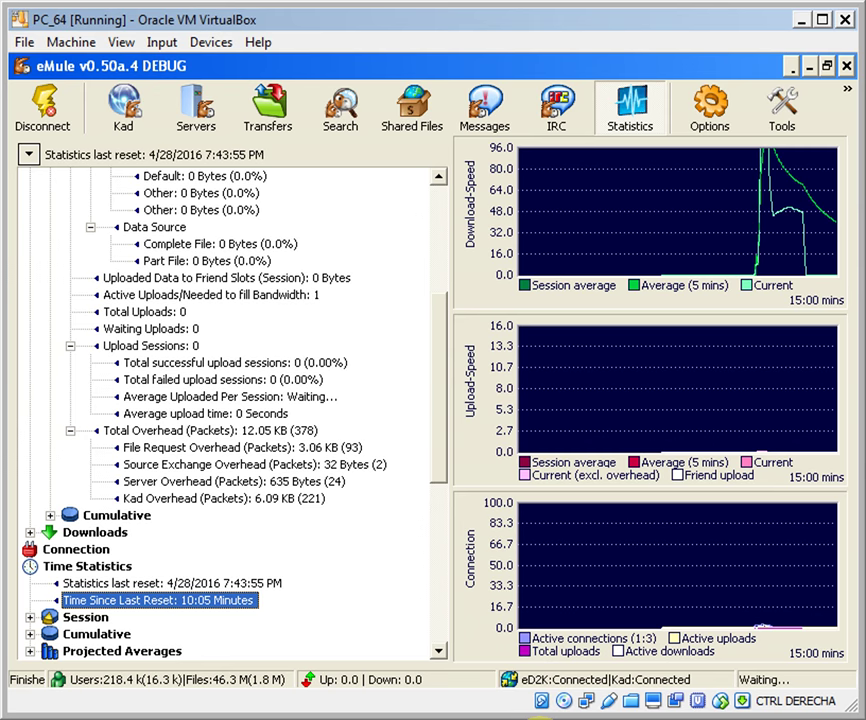
Expand the Cumulative uploads branch with its Uploaded Data and Clients, and go through the entries for each client type
key("Right")
key("Right")
key("Right")
key("Right")
key("Right")
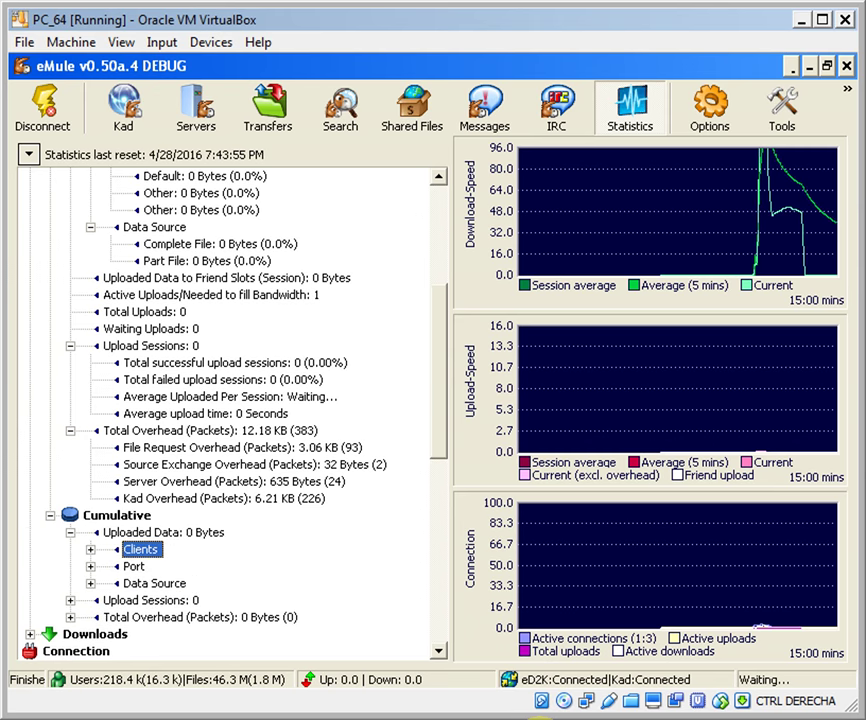
key("Down")
key("Down")
key("Down")
key("Down")
key("Down")
key("Down")
key("Down")
key("Down")
key("Down")
key("Down")
key("Down")
key("Down")
key("Down")
key("Down")
key("Down")
key("Down")
key("Down")
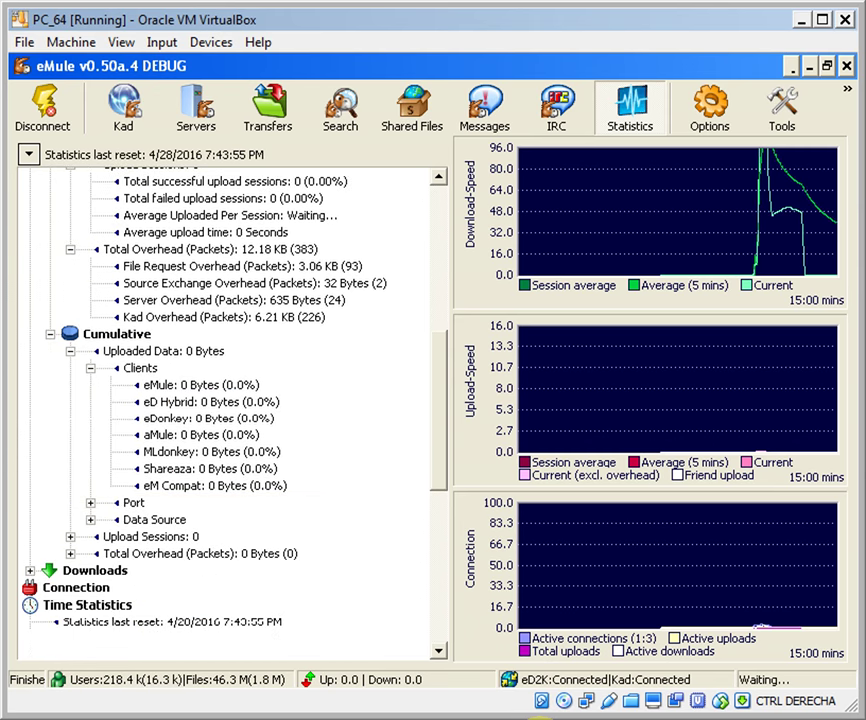
Expand the Port and Data Source branches under the cumulative Uploaded Data and go through their entries
key("Up")
key("Up")
key("Up")
key("Up")
key("Up")
key("Up")
key("Up")
key("Up")
key("Up")
key("Right")
key("Down")
key("Down")
key("Down")
key("Down")
key("Down")
key("Up")
key("Right")
key("Down")
key("Down")
key("Down")
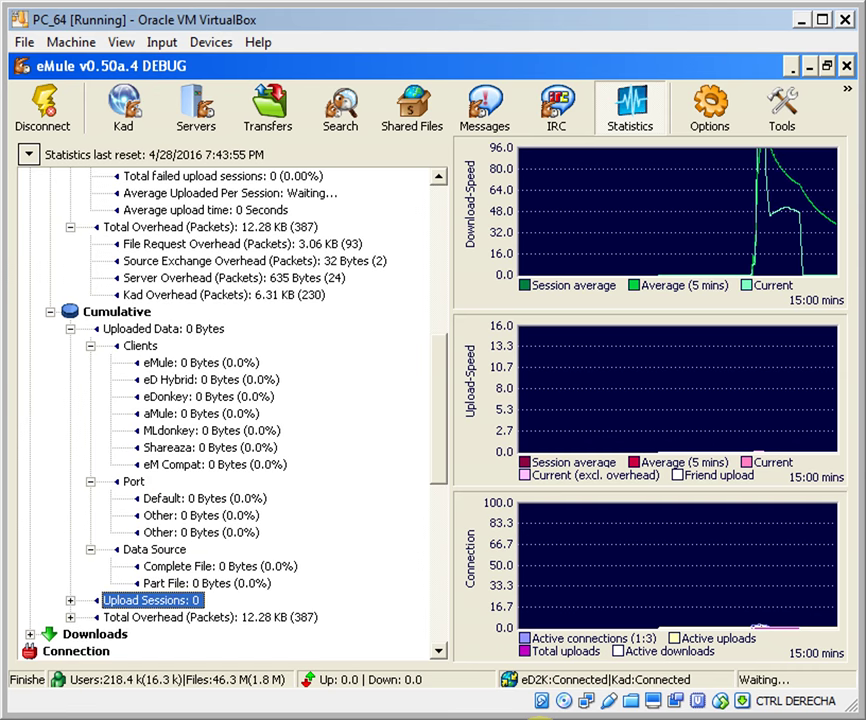
Expand the cumulative Upload Sessions and Total Overhead (Packets) branches and go through the upload session entries
key("Right")
key("Down")
key("Down")
key("Down")
key("Down")
key("Down")
key("Down")
key("Down")
key("Down")
key("Down")
key("Down")
key("Up")
key("Up")
key("Up")
key("Up")
key("Up")
key("Up")
key("Down")
key("Right")
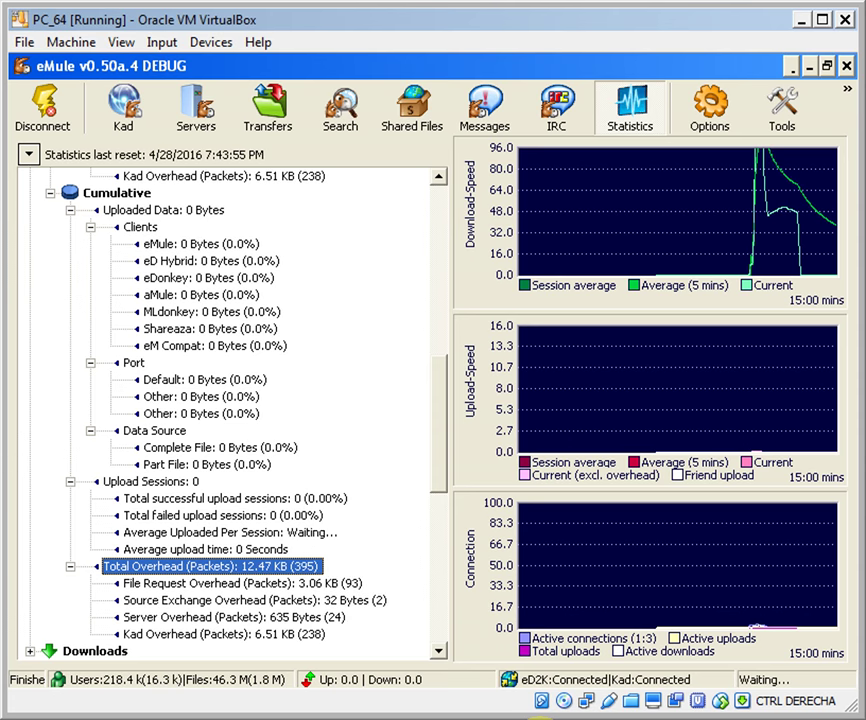
Go through the cumulative upload packet overhead entries for file requests, source exchange, server and Kad, and the branches below them
key("Down")
key("Down")
key("Down")
key("Down")
key("Down")
key("Down")
key("Down")
key("Down")
key("Down")
key("Down")
key("Down")
key("Down")
key("Down")
key("Down")
key("Down")
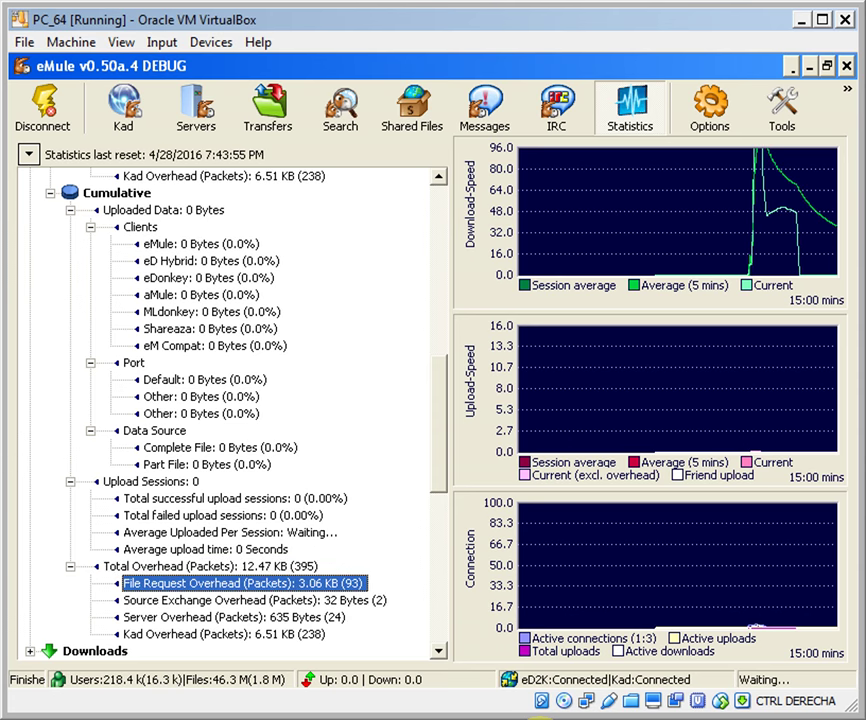
Expand the Downloads branch with its Session, Downloaded Data and Clients, and go through the entries for each client type
key("Up")
key("Up")
key("Up")
key("Up")
key("Up")
key("Up")
key("Up")
key("Up")
key("Up")
key("Up")
key("Right")
key("Down")
key("Right")
key("Down")
key("Right")
key("Down")
key("Right")
key("Down")
key("Down")
key("Down")
key("Down")
key("Down")
key("Down")
key("Down")
key("Down")
key("Down")
key("Down")
key("Down")
key("Down")
key("Down")
key("Down")
key("Down")
key("Down")
key("Down")
key("Down")
key("Down")
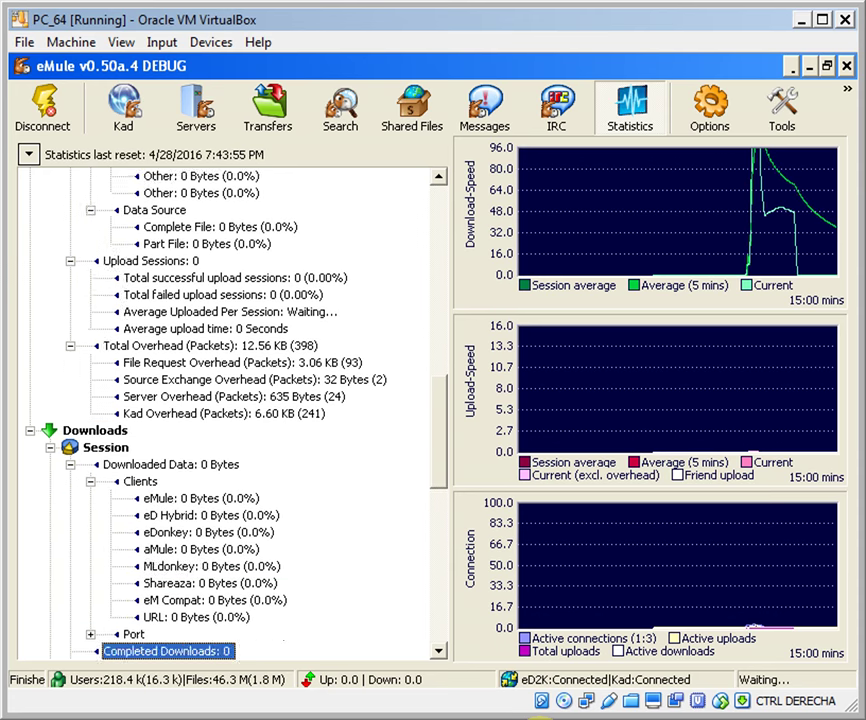
Expand the Port branch under the session's Downloaded Data and go through its entries and the completed and active downloads
key("Up")
key("Up")
key("Up")
key("Up")
key("Up")
key("Up")
key("Up")
key("Up")
key("Up")
key("Up")
key("Up")
key("Down")
key("Right")
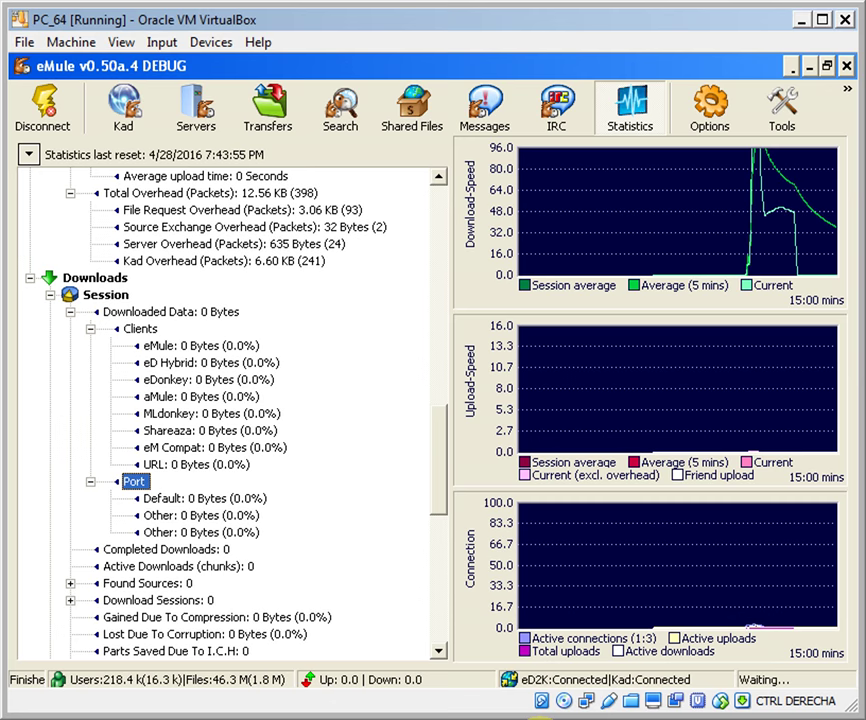
key("Down")
key("Down")
key("Down")
key("Down")
key("Down")
key("Down")
key("Down")
Expand the session's Found Sources branch and go through its source status and origin entries down to Dead Sources
key("Up")
key("Right")
key("Down")
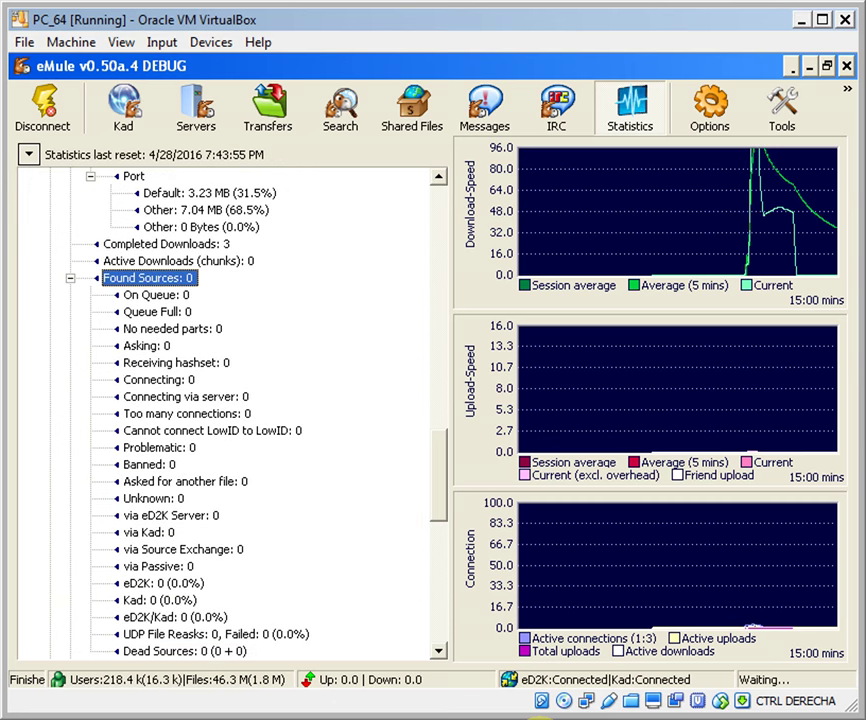
key("Down")
key("Down")
key("Down")
key("Down")
key("Down")
key("Down")
key("Down")
key("Down")
key("Down")
key("Down")
key("Down")
key("Down")
key("Down")
key("Down")
key("Down")
key("Down")
key("Down")
key("Down")
key("Down")
key("Down")
key("Down")
key("Down")
key("Down")
key("Down")
key("Down")
key("Down")
key("Down")
key("Down")
key("Down")
key("Right")
key("Down")
key("Down")
Expand the session's Download Sessions branch and go through its entries and the compression, corruption and I.C.H. entries to Total Overhead (Packets)
key("Up")
key("Up")
key("Up")
key("Up")
key("Up")
key("Up")
key("Up")
key("Up")
key("Up")
key("Up")
key("Down")
key("Right")
key("Down")
key("Down")
key("Down")
key("Down")
key("Down")
key("Down")
key("Down")
key("Down")
key("Down")
key("Down")
key("Down")
key("Down")
key("Down")
key("Down")
key("Down")
key("Up")
key("Up")
key("Up")
key("Up")
key("Up")
key("Up")
key("Up")
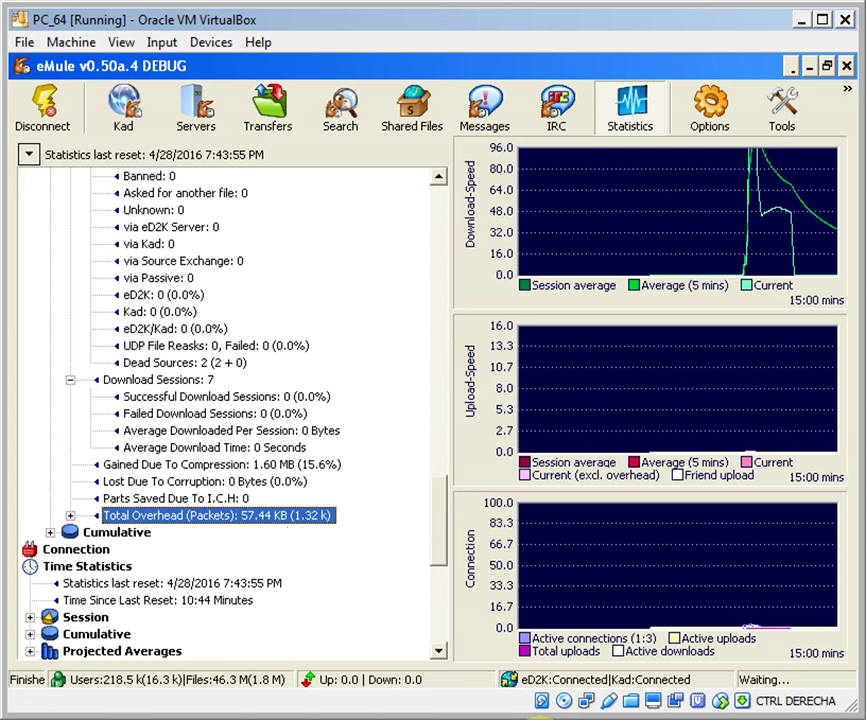
Expand the session's Total Overhead (Packets) entry under Downloads and go through the following Connection, Time Statistics and Clients entries to Low ID
key("Right")
key("Down")
key("Down")
key("Down")
key("Down")
key("Down")
key("Down")
key("Down")
key("Down")
key("Down")
key("Down")
key("Down")
key("Down")
key("Down")
key("Down")
key("Down")
key("Down")
key("Down")
key("Down")
key("Down")
key("Down")
key("Down")
key("Down")
key("Down")
key("Down")
key("Down")
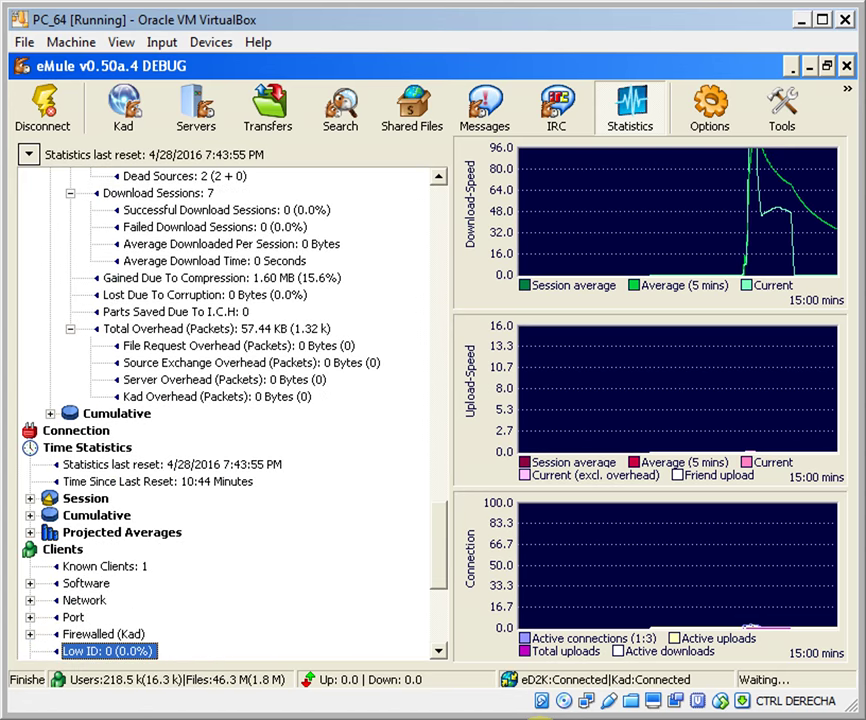
Expand the Cumulative branch of Downloads with its Downloaded Data and Clients, and go through the entries for each client type
key("Up")
key("Up")
key("Up")
key("Up")
key("Up")
key("Up")
key("Up")
key("Up")
key("Up")
key("Up")
key("Up")
key("Up")
key("Up")
key("Up")
key("Up")
key("Up")
key("Up")
key("Up")
key("Up")
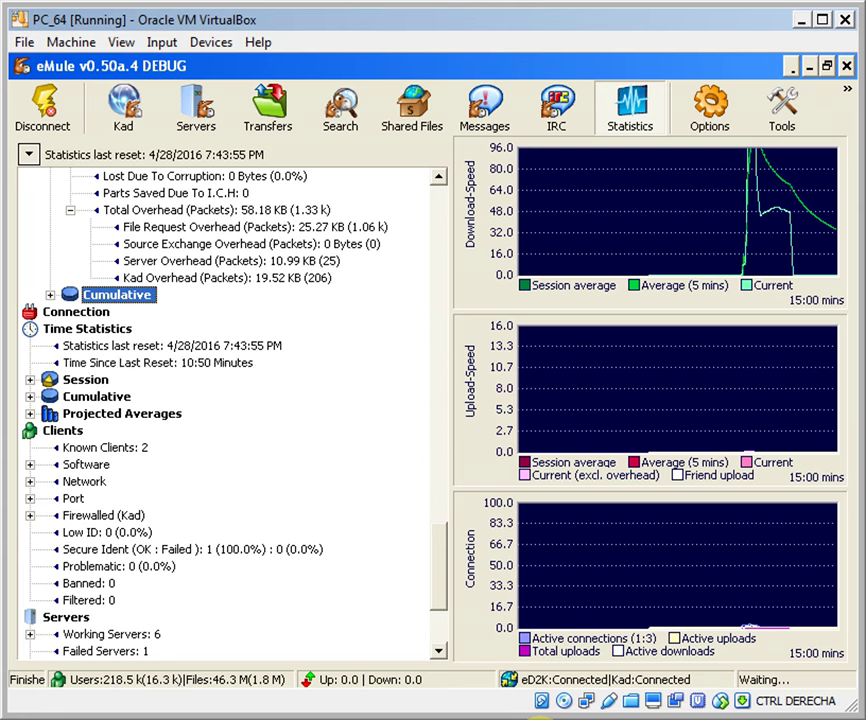
key("Right")
key("Down")
key("Right")
key("Down")
key("Right")
key("Down")
key("Down")
key("Down")
key("Down")
key("Down")
key("Down")
key("Down")
key("Down")
key("Down")
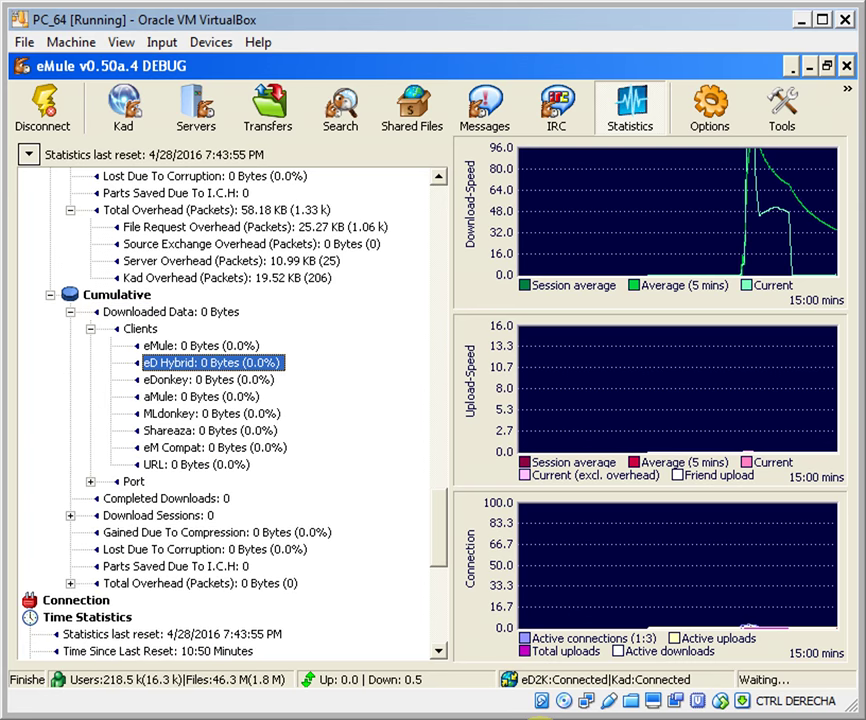
Expand the Port branch under the cumulative Downloaded Data and go through its entries to Gained Due To Compression
key("Right")
key("Down")
key("Down")
key("Down")
key("Down")
key("Down")
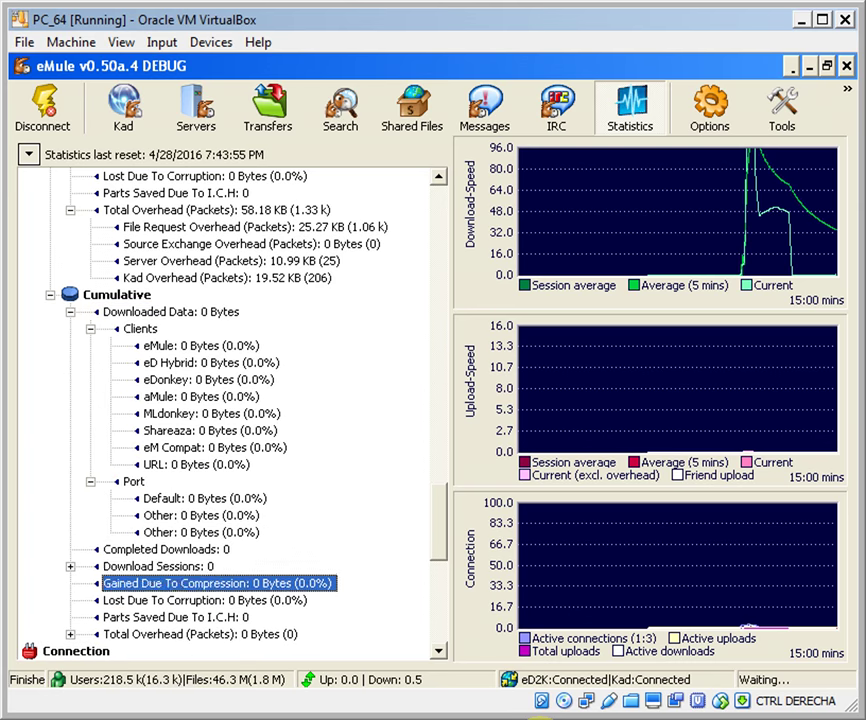
Expand the cumulative Download Sessions branch and go through its entries and the ones that follow
key("Up")
key("Right")
key("Down")
key("Down")
key("Down")
key("Down")
key("Down")
key("Down")
key("Down")
key("Down")
key("Down")
key("Down")
key("Down")
key("Down")
key("Down")
key("Down")
key("Down")
key("Down")
key("Down")
Expand the cumulative Total Overhead (Packets) entry and go through its packet types and on through Time Statistics and Clients
key("Up")
key("Up")
key("Up")
key("Up")
key("Up")
key("Up")
key("Up")
key("Up")
key("Up")
key("Up")
key("Up")
key("Down")
key("Down")
key("Right")
key("Down")
key("Down")
key("Down")
key("Down")
key("Down")
key("Down")
key("Down")
key("Down")
key("Down")
key("Down")
key("Down")
key("Down")
key("Down")
key("Down")
key("Down")
key("Down")
key("Down")
key("Down")
key("Down")
key("Down")
key("Down")
key("Down")
Expand the Session branch of Time Statistics and its Transfer Time, and go through the entries to Total Server Duration
key("Up")
key("Up")
key("Up")
key("Up")
key("Up")
key("Up")
key("Up")
key("Up")
key("Up")
key("Up")
key("Up")
key("Up")
key("Up")
key("Up")
key("Up")
key("Up")
key("Up")
key("Up")
key("Right")
key("Down")
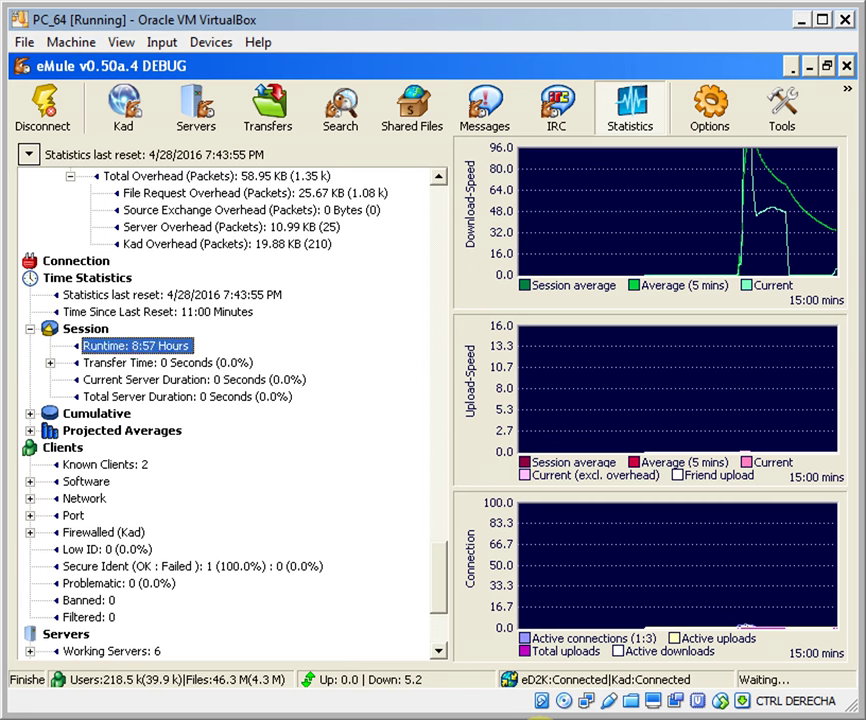
key("Down")
key("Right")
key("Down")
key("Down")
key("Down")
key("Down")
Expand the Cumulative branch of Time Statistics and its Transfer Time, and go through the entries to Total Server Duration
key("Down")
key("Right")
key("Down")
key("Down")
key("Right")
key("Down")
key("Down")
key("Down")
Expand the Projected Averages branch of Time Statistics and its Daily branch, down to the Uploads entries
key("Down")
key("Right")
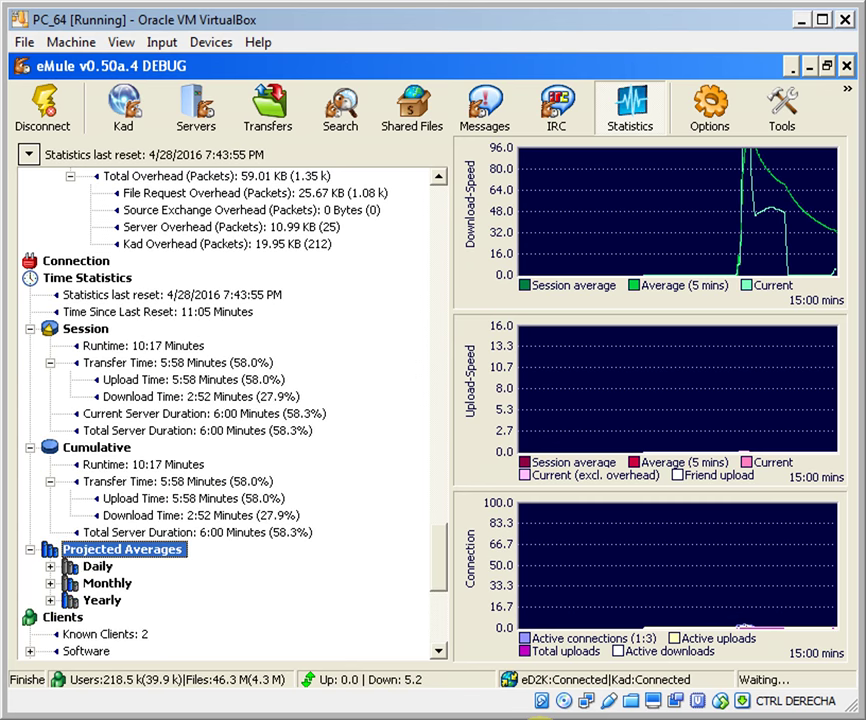
key("Down")
key("Right")
key("Right")
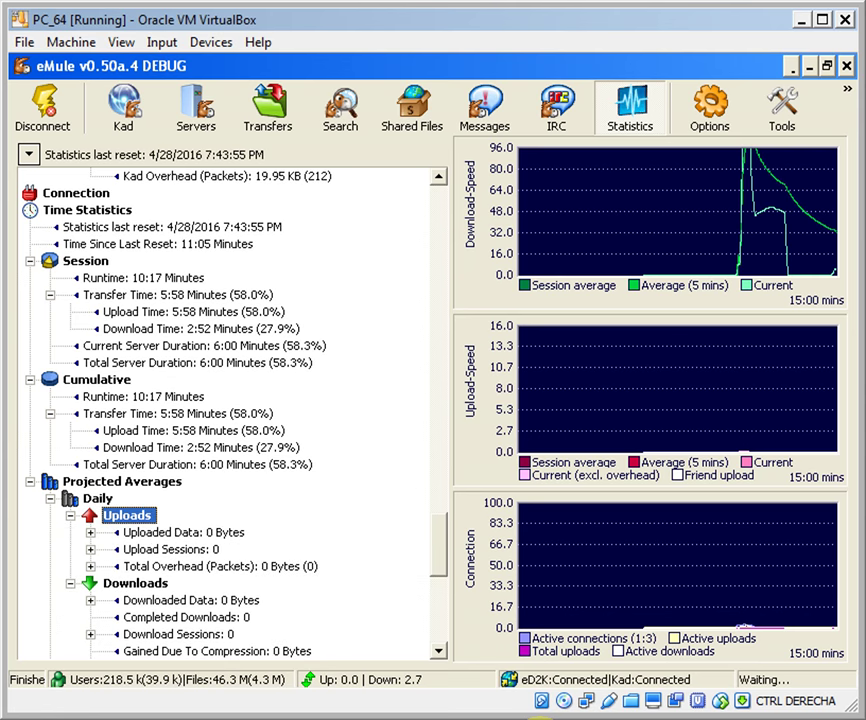
Expand Upload Sessions and Uploaded Data under the daily projected Uploads
left_click(188, 537)
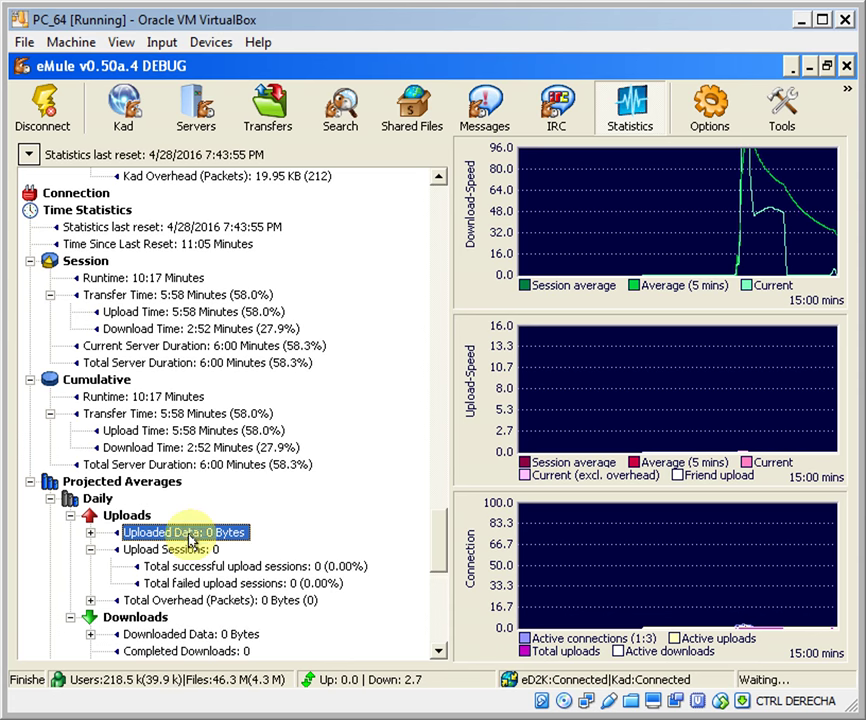
mouse_move(527, 716)
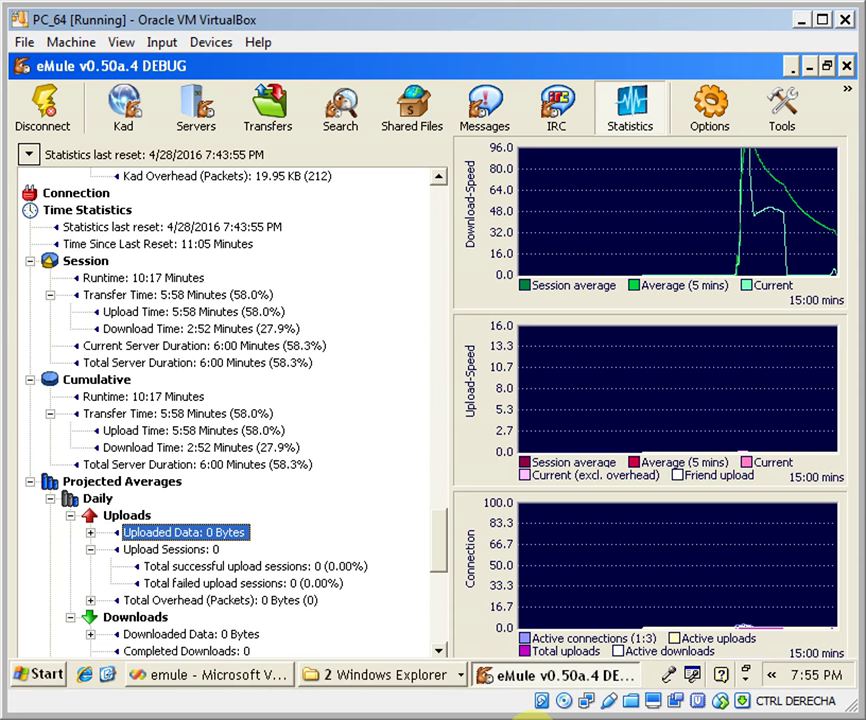
key("Right")
key("Right")
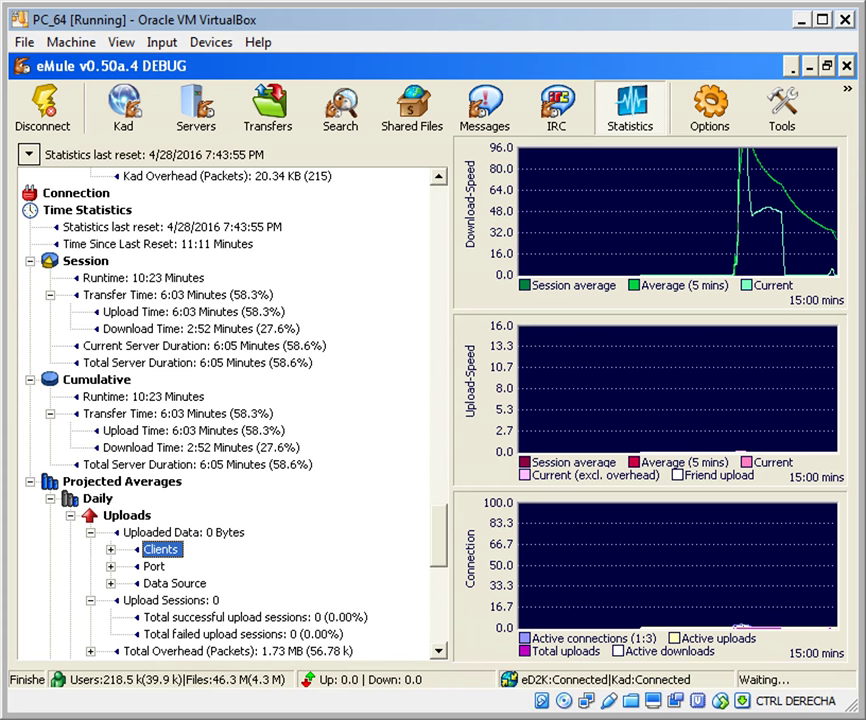
Expand the Clients branch of the daily Uploaded Data and go through its client types and the entries that follow
key("Right")
key("Right")
key("Down")
key("Down")
key("Down")
key("Down")
key("Down")
key("Down")
key("Down")
key("Down")
key("Down")
key("Down")
key("Down")
key("Down")
key("Down")
key("Down")
key("Down")
key("Down")
Go back to the Port branch of the daily Uploaded Data and expand it
key("Up")
key("Up")
key("Up")
key("Up")
key("Up")
key("Up")
key("Up")
key("Up")
key("Right")
key("Right")
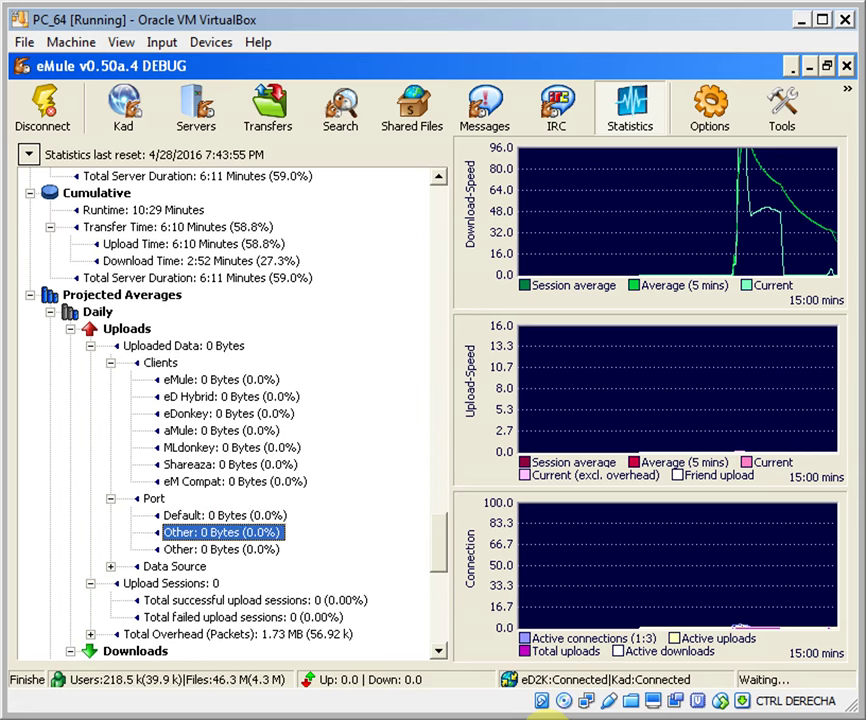
Expand the Data Source branch of the daily Uploaded Data and go through the entries down to the Monthly averages
key("Down")
key("Down")
key("Down")
key("Right")
key("Right")
key("Down")
key("Down")
key("Down")
key("Down")
key("Down")
key("Down")
key("Down")
key("Down")
key("Down")
key("Down")
key("Down")
key("Down")
key("Down")
key("Down")
key("Down")
key("Down")
key("Down")
key("Down")
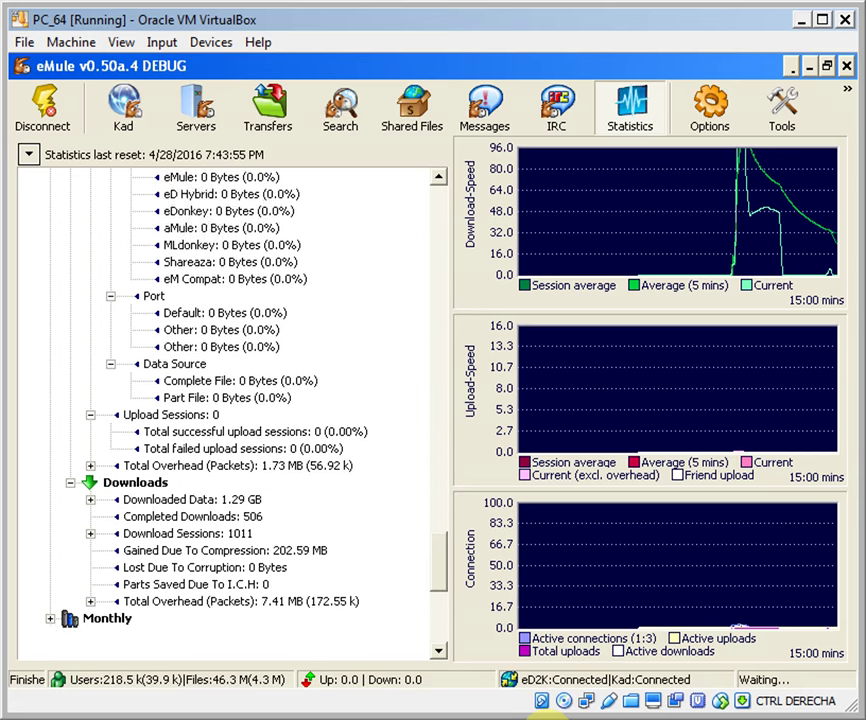
Go back to Total Overhead (Packets) under the daily Uploads, expand it and go through its packet types
key("Up")
key("Up")
key("Up")
key("Up")
key("Up")
key("Up")
key("Up")
key("Up")
key("Up")
key("Up")
key("Up")
key("Up")
key("Up")
key("Right")
key("Right")
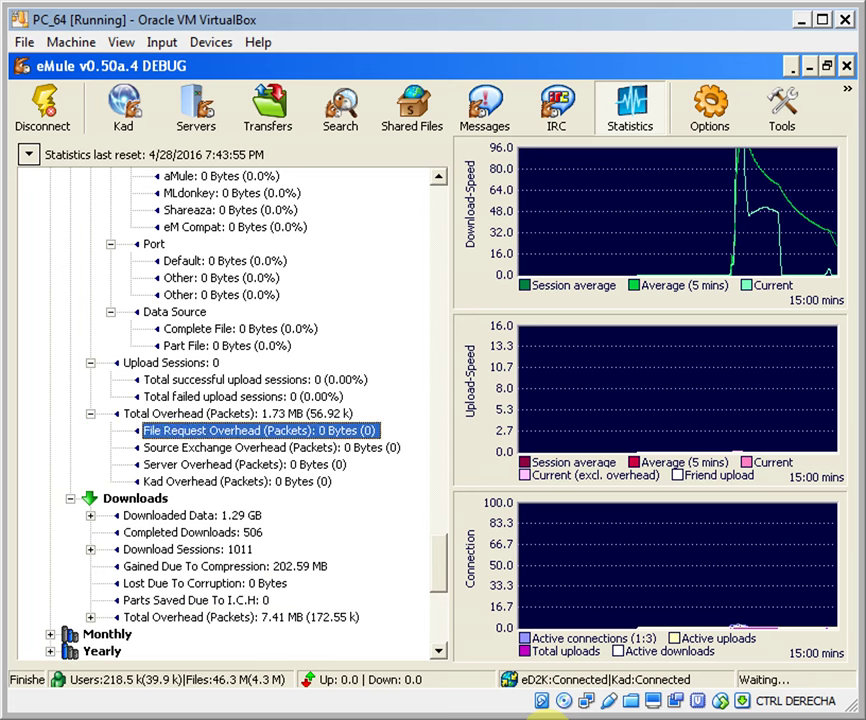
key("Down")
key("Down")
key("Down")
key("Down")
key("Down")
key("Down")
Expand Downloaded Data and its Clients branch under the daily Downloads, and go through the client types and following entries
key("Up")
key("Right")
key("Right")
key("Right")
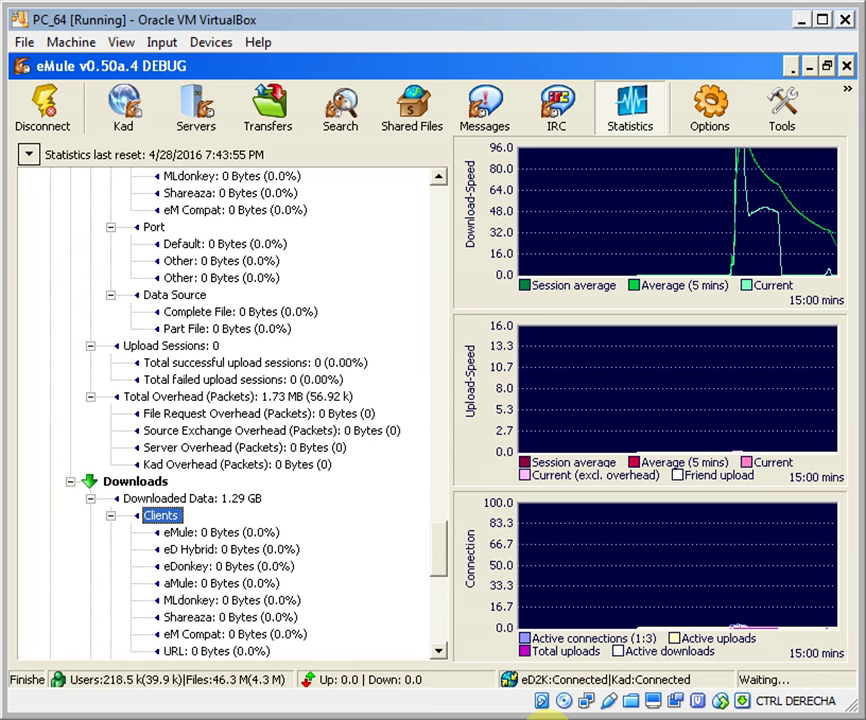
key("Down")
key("Down")
key("Down")
key("Down")
key("Down")
key("Down")
key("Down")
key("Down")
key("Down")
key("Down")
key("Down")
key("Down")
key("Down")
key("Down")
key("Down")
key("Down")
key("Down")
key("Down")
key("Down")
key("Down")
Go back to the Port branch of the daily Downloaded Data and expand it
key("Up")
key("Up")
key("Up")
key("Up")
key("Up")
key("Up")
key("Up")
key("Up")
key("Up")
key("Up")
key("Up")
key("Right")
key("Right")
Expand Download Sessions under the daily Downloads and go through the entries down to Software in the Clients section
key("Down")
key("Down")
key("Down")
key("Down")
key("Right")
key("Right")
key("Down")
key("Down")
key("Down")
key("Down")
key("Down")
key("Down")
key("Down")
key("Down")
key("Down")
key("Down")
key("Down")
key("Down")
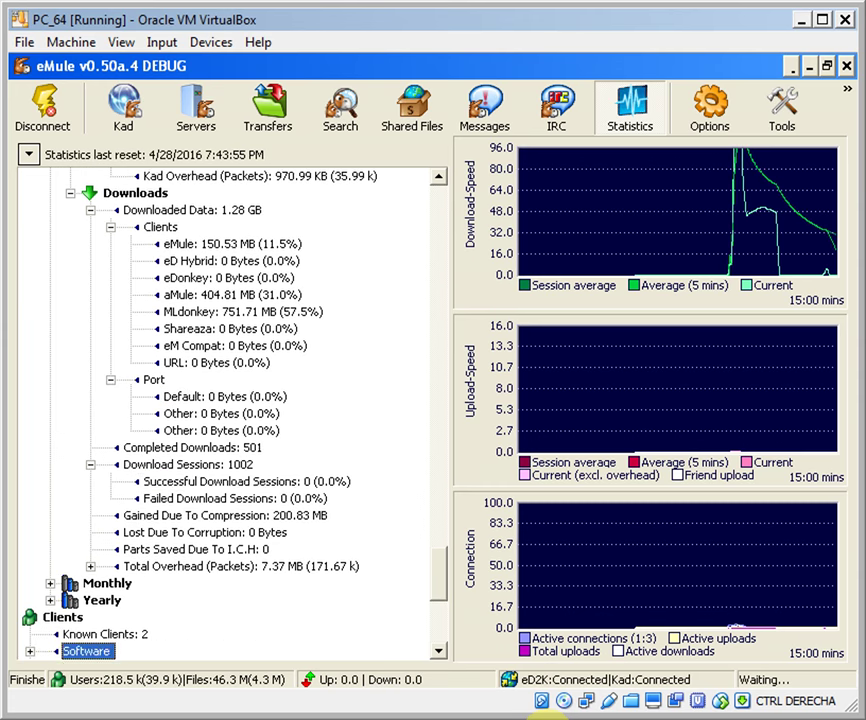
Go back to Total Overhead (Packets) under the daily Downloads, expand it and go through its packet types
key("Up")
key("Up")
key("Up")
key("Up")
key("Up")
key("Up")
key("Up")
key("Up")
key("Down")
key("Right")
key("Right")
key("Down")
key("Down")
key("Down")
key("Down")
key("Up")
Expand the Monthly branch and go through the entries below it into the Clients section
key("Right")
key("Right")
key("Down")
key("Down")
key("Down")
key("Down")
key("Down")
key("Down")
key("Down")
key("Down")
key("Down")
key("Down")
key("Down")
key("Down")
key("Down")
key("Down")
key("Down")
key("Down")
key("Down")
key("Down")
key("Down")
key("Down")
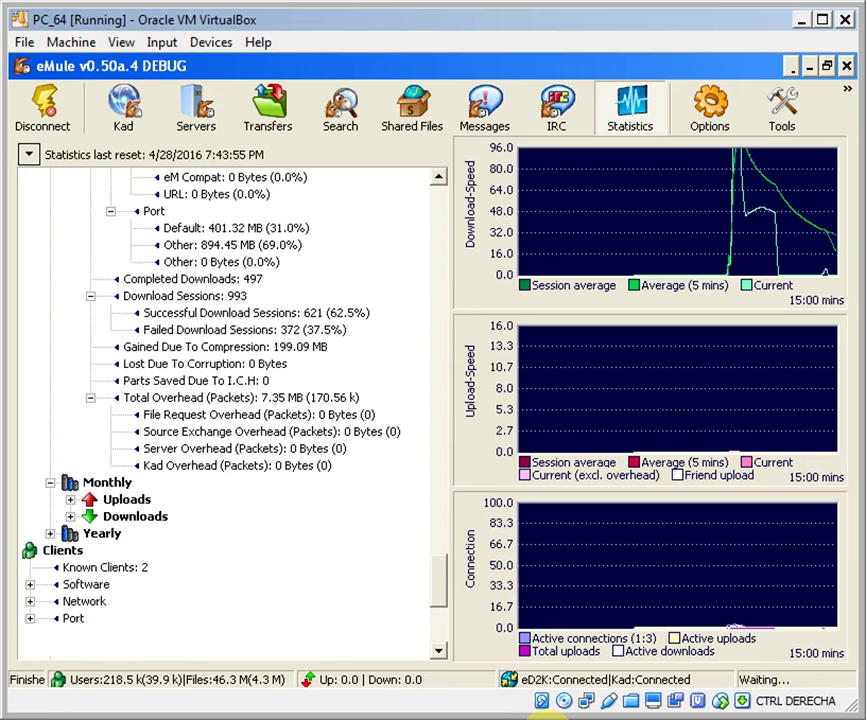
Return to the monthly Uploads, expand Uploaded Data and its Clients branch, and go through the client types
key("Up")
key("Up")
key("Up")
key("Up")
key("Up")
key("Up")
key("Up")
key("Up")
key("Up")
key("Up")
key("Up")
key("Up")
key("Up")
key("Up")
key("Up")
key("Up")
key("Up")
key("Up")
key("Up")
key("Up")
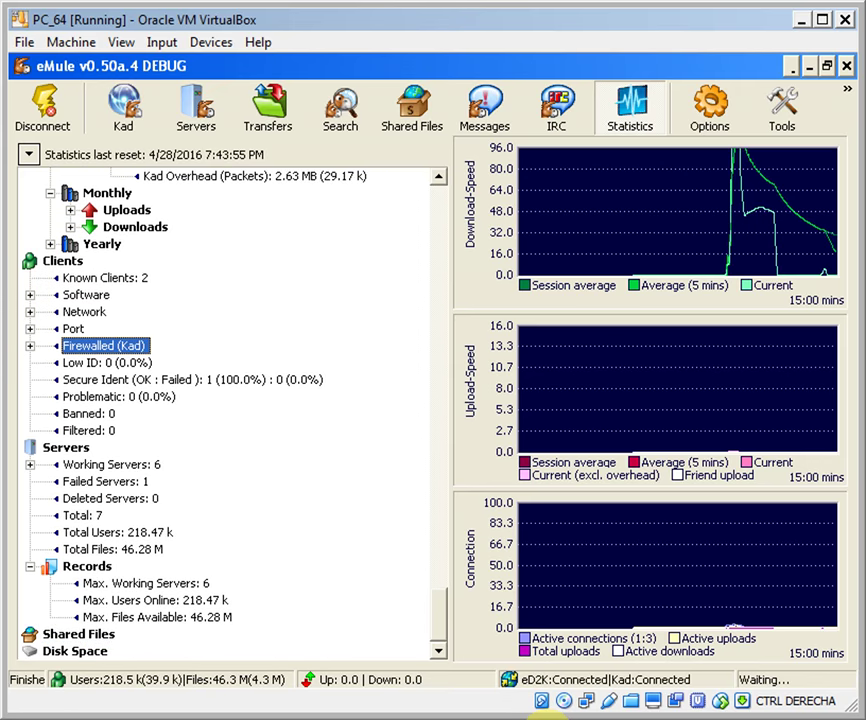
key("Right")
key("Right")
key("Right")
key("Down")
key("Right")
key("Down")
key("Down")
key("Down")
key("Down")
key("Down")
key("Down")
key("Down")
key("Down")
Expand the Port and Data Source branches of the monthly Uploaded Data
key("Right")
key("Down")
key("Down")
key("Down")
key("Down")
key("Right")
key("Right")
Expand Upload Sessions and Total Overhead (Packets) under the monthly Uploads and go through their entries
key("Down")
key("Down")
key("Right")
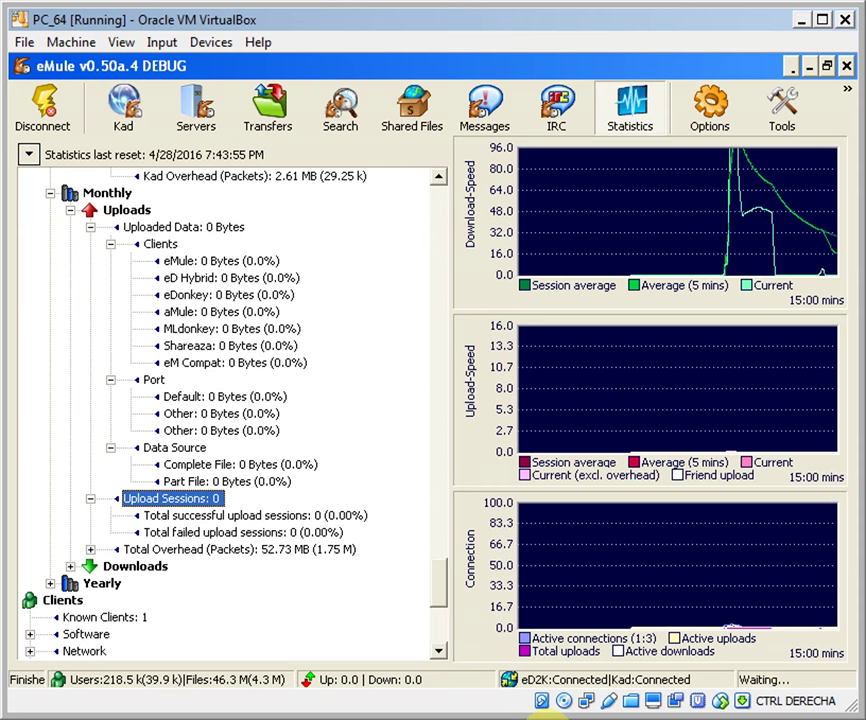
key("Down")
key("Down")
key("Down")
key("Right")
key("Down")
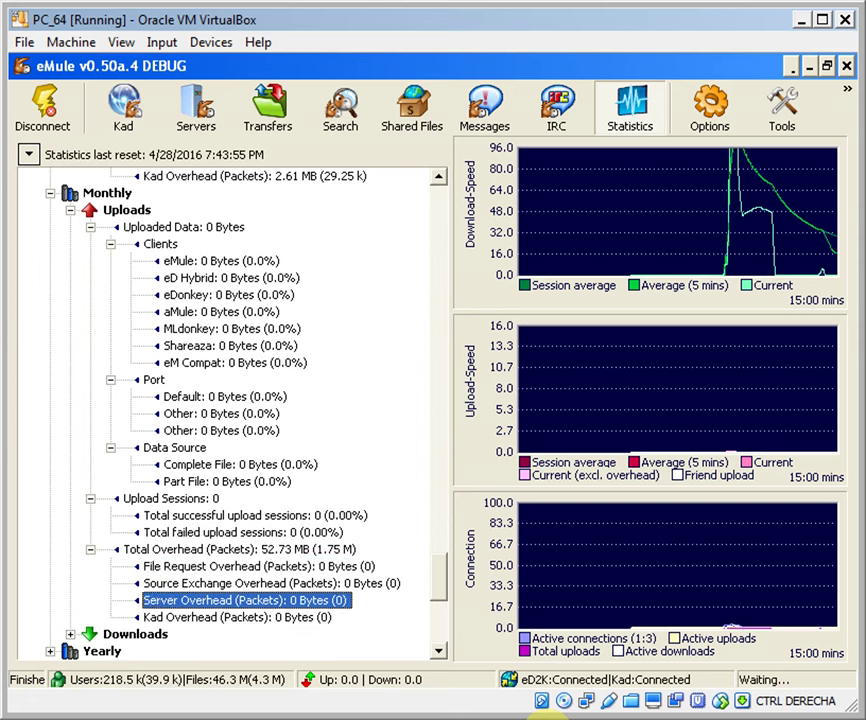
Expand the monthly Downloads with its Downloaded Data and Clients branches, and check the first client types
key("Down")
key("Down")
key("Down")
key("Down")
key("Down")
key("Down")
key("Down")
key("Down")
key("Down")
key("Up")
key("Up")
key("Up")
key("Up")
key("Up")
key("Right")
key("Down")
key("Right")
key("Right")
key("Right")
key("Down")
key("Down")
key("Down")
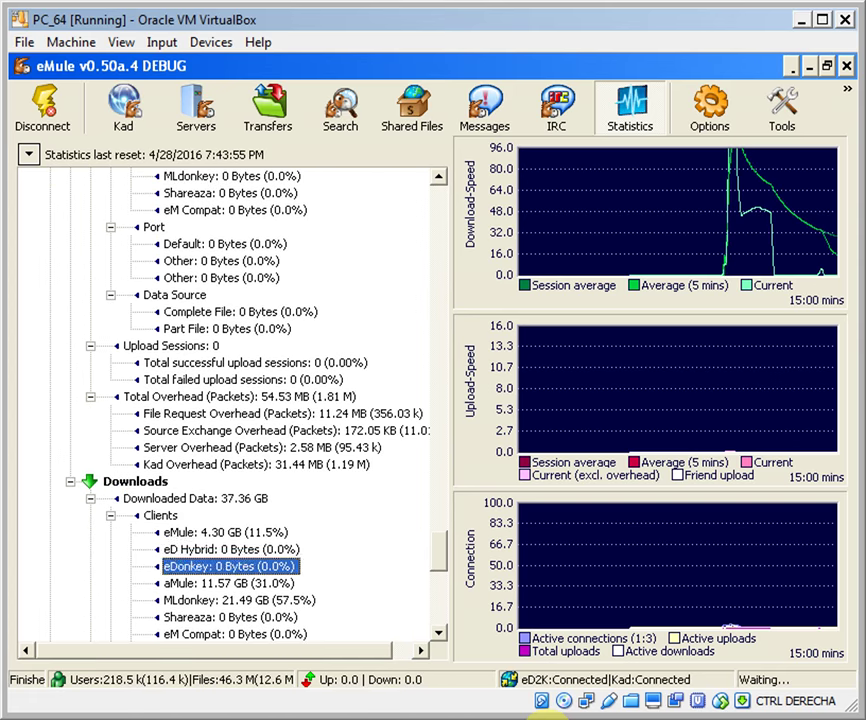
Go through the remaining client types and the other monthly Downloads entries down to the Clients section
key("Down")
key("Down")
key("Down")
key("Down")
key("Down")
key("Down")
key("Down")
key("Down")
key("Down")
key("Down")
key("Down")
key("Down")
key("Down")
key("Down")
key("Down")
key("Down")
Go back to the Port branch of the monthly Downloaded Data and expand it
key("Up")
key("Up")
key("Up")
key("Up")
key("Up")
key("Up")
key("Up")
key("Up")
key("Up")
key("Up")
key("Up")
key("Down")
key("Right")
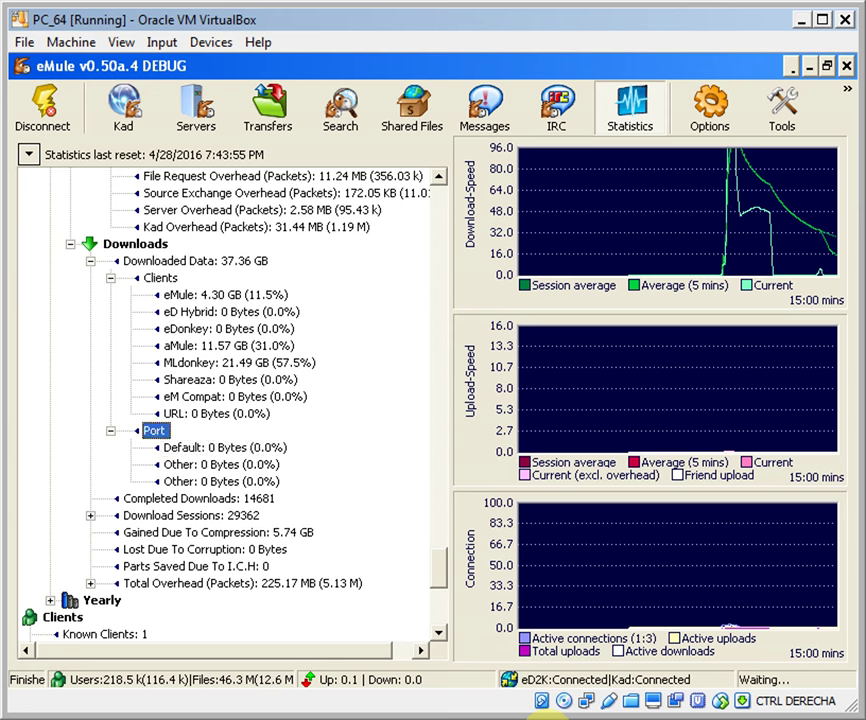
Go through the monthly Port entries, expand Download Sessions and look over the surrounding Uploads and Downloads statistics
key("Down")
key("Down")
key("Down")
key("Down")
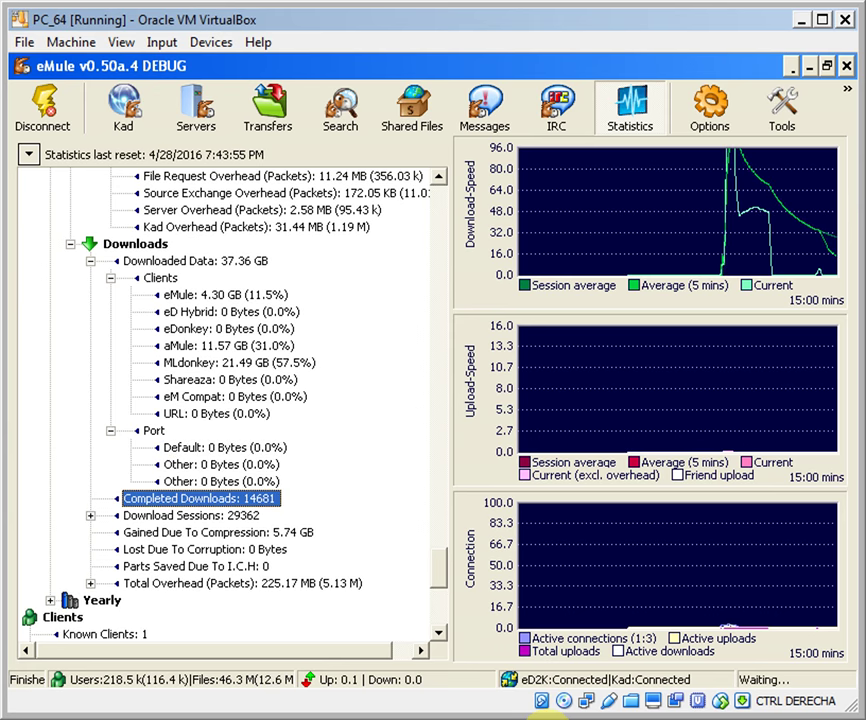
key("Down")
key("Right")
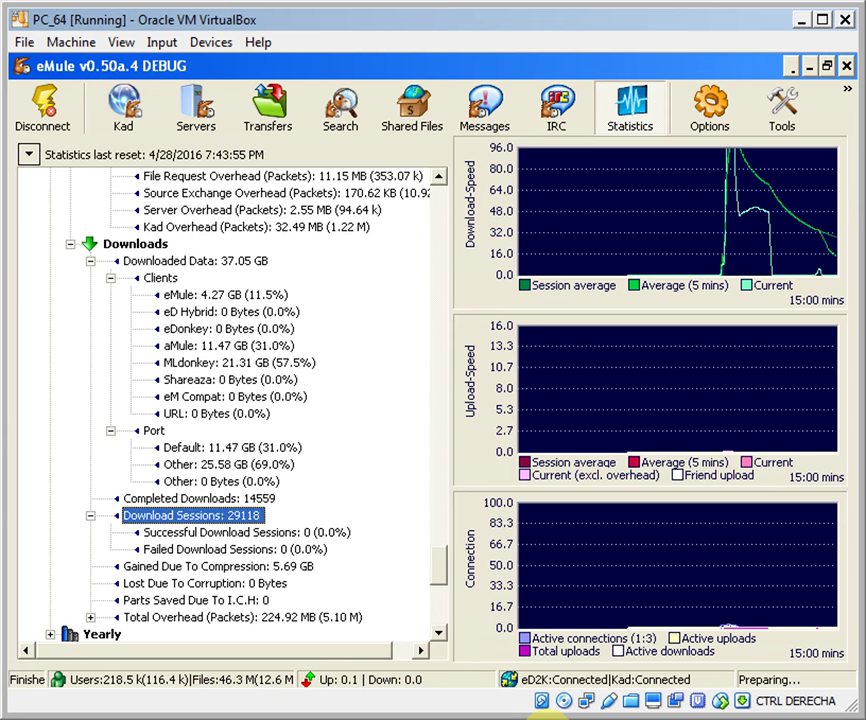
key("Down")
key("Page_Up")
key("Page_Up")
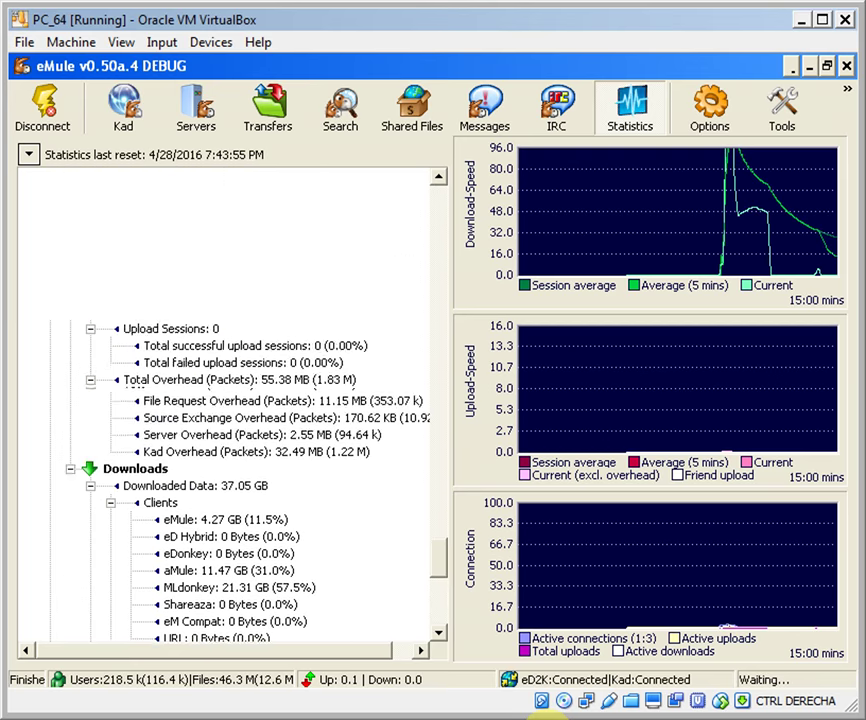
key("Page_Down")
key("Page_Down")
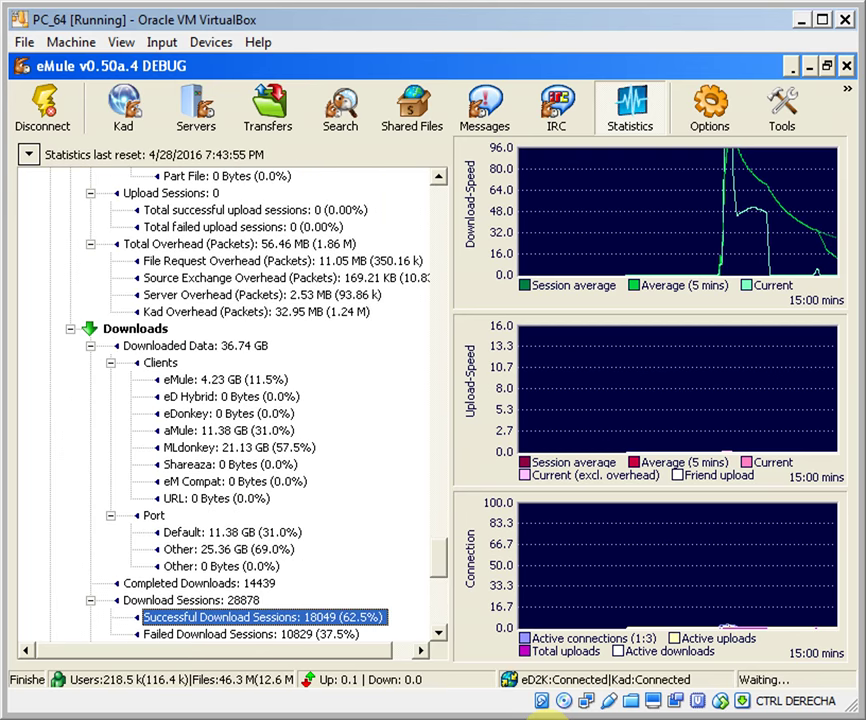
Look over the Clients and Servers sections and the remaining monthly Downloads entries down to Total Overhead
key("Page_Down")
key("Up")
key("Up")
key("Up")
key("Up")
key("Up")
key("Up")
key("Up")
key("Up")
key("Up")
key("Up")
key("Up")
key("Up")
key("Up")
key("Up")
key("Up")
key("Up")
key("Up")
key("Up")
key("Up")
key("Up")
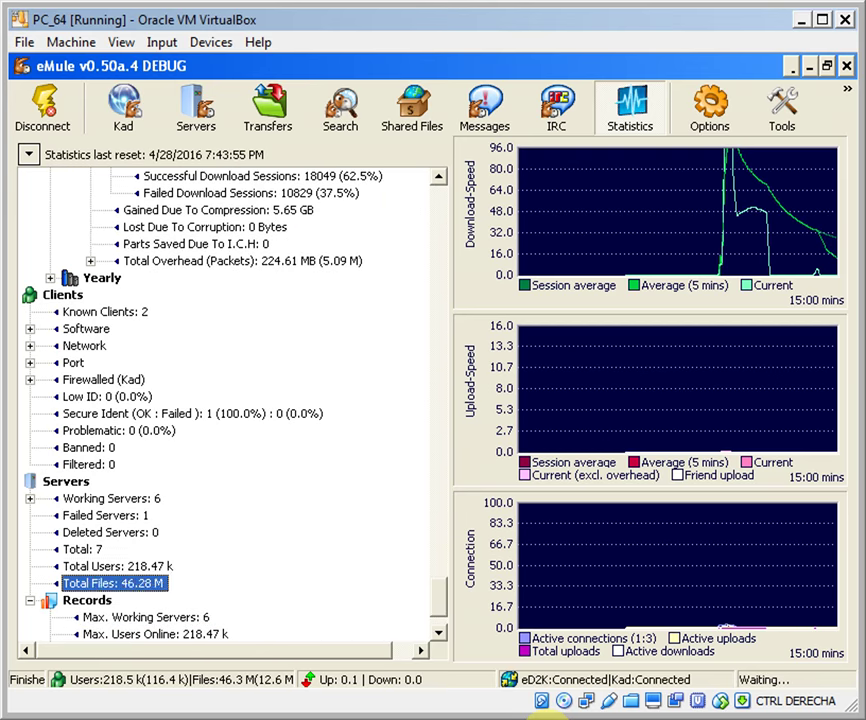
key("Down")
key("Down")
key("Down")
key("Down")
key("Down")
key("Down")
key("Down")
key("Down")
key("Down")
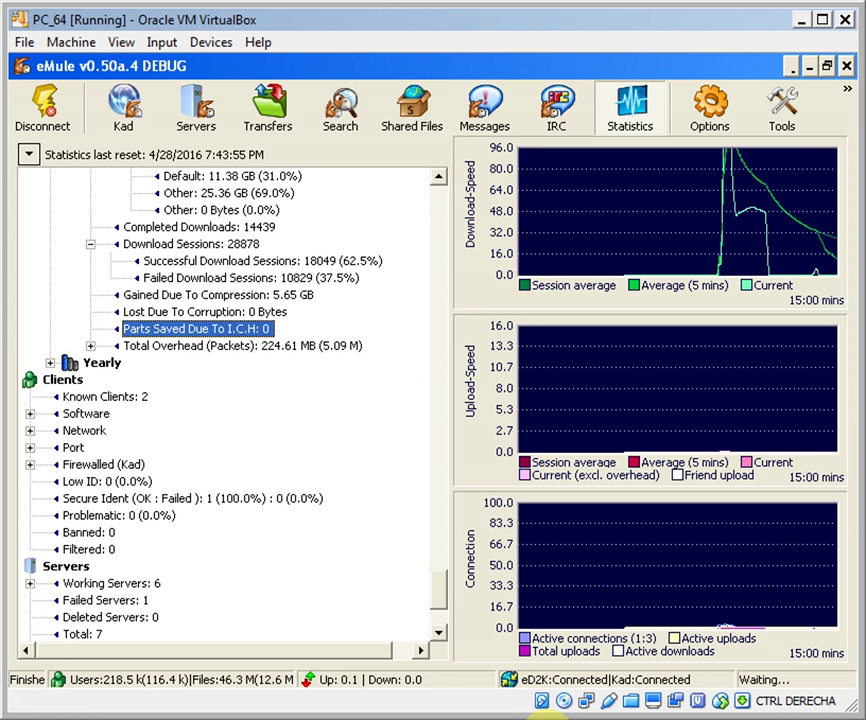
Expand Total Overhead (Packets) under the monthly Downloads and go through its overhead entries
key("Right")
key("Down")
key("Down")
key("Down")
key("Down")
key("Down")
Expand the Yearly statistics with the Uploads, Uploaded Data and Clients branches
key("Right")
key("Down")
key("Right")
key("Down")
key("Right")
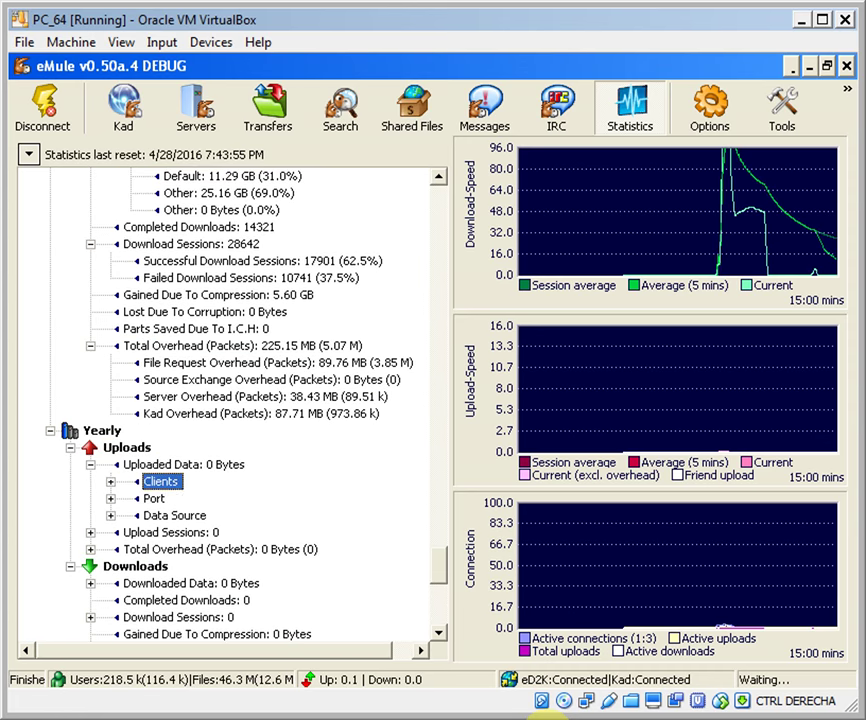
key("Down")
key("Right")
Go through the yearly upload client types and the statistics entries below them
key("Down")
key("Down")
key("Down")
key("Down")
key("Down")
key("Down")
key("Down")
key("Down")
key("Down")
key("Down")
key("Down")
key("Down")
key("Down")
key("Down")
key("Down")
key("Down")
key("Down")
key("Down")
key("Down")
key("Down")
key("Down")
Go back to the Port branch of the yearly Uploaded Data, expand it and check its entries
key("Up")
key("Up")
key("Up")
key("Up")
key("Up")
key("Up")
key("Up")
key("Up")
key("Up")
key("Up")
key("Up")
key("Up")
key("Up")
key("Right")
key("Down")
key("Down")
key("Down")
key("Down")
Expand Data Source, Upload Sessions and Total Overhead (Packets) under the yearly Uploads, checking the entries in between
key("Right")
key("Down")
key("Down")
key("Down")
key("Right")
key("Down")
key("Down")
key("Down")
key("Right")
Go through the yearly upload overhead entries and the yearly Downloads down to the Clients section
key("Down")
key("Down")
key("Down")
key("Down")
key("Down")
key("Down")
key("Down")
key("Down")
key("Down")
key("Down")
key("Down")
key("Down")
key("Down")
key("Down")
key("Down")
key("Down")
key("Down")
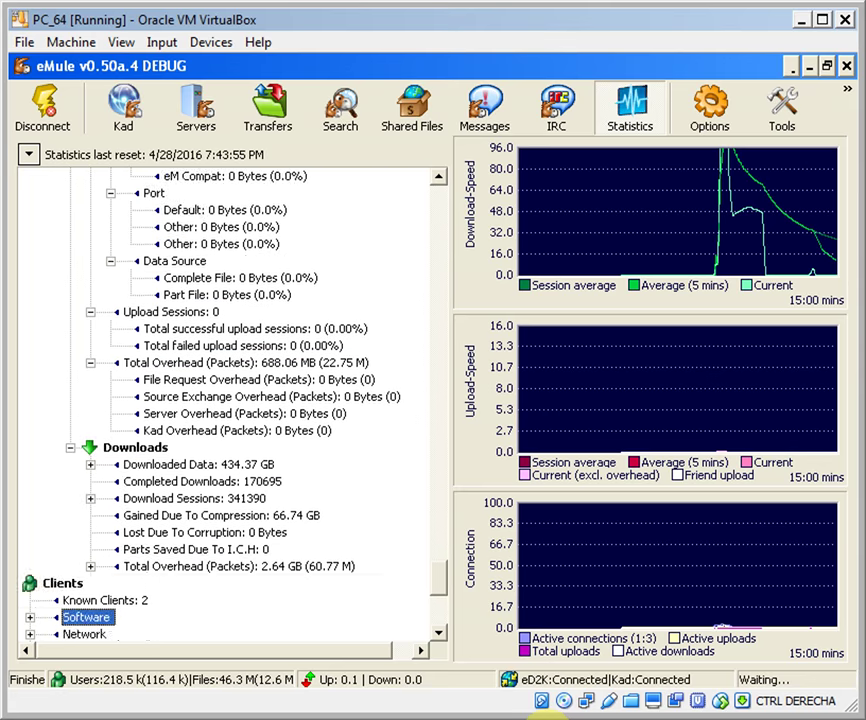
Go back to Downloaded Data under the yearly Downloads and expand it
key("Up")
key("Up")
key("Up")
key("Up")
key("Up")
key("Up")
key("Up")
key("Up")
key("Up")
key("Up")
key("Up")
key("Up")
key("Down")
key("Right")
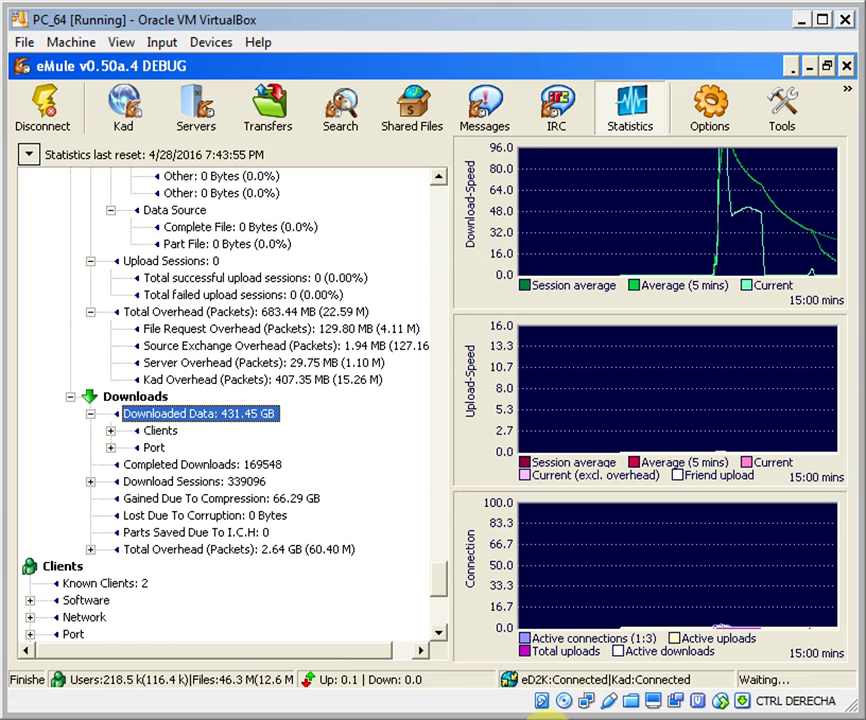
Expand the Clients branch of the yearly Downloaded Data and go through its client types
key("Down")
key("Right")
key("Down")
key("Down")
key("Down")
key("Down")
key("Down")
key("Down")
key("Down")
key("Down")
key("Down")
Expand the Port branch of the yearly Downloaded Data and check its entries and the other Downloads figures
key("Right")
key("Down")
key("Down")
key("Down")
key("Down")
key("Down")
key("Down")
key("Down")
key("Down")
key("Down")
key("Down")
key("Down")
Expand Download Sessions under the yearly Downloads and go through the entries down to Total Overhead (Packets)
key("Up")
key("Up")
key("Up")
key("Up")
key("Up")
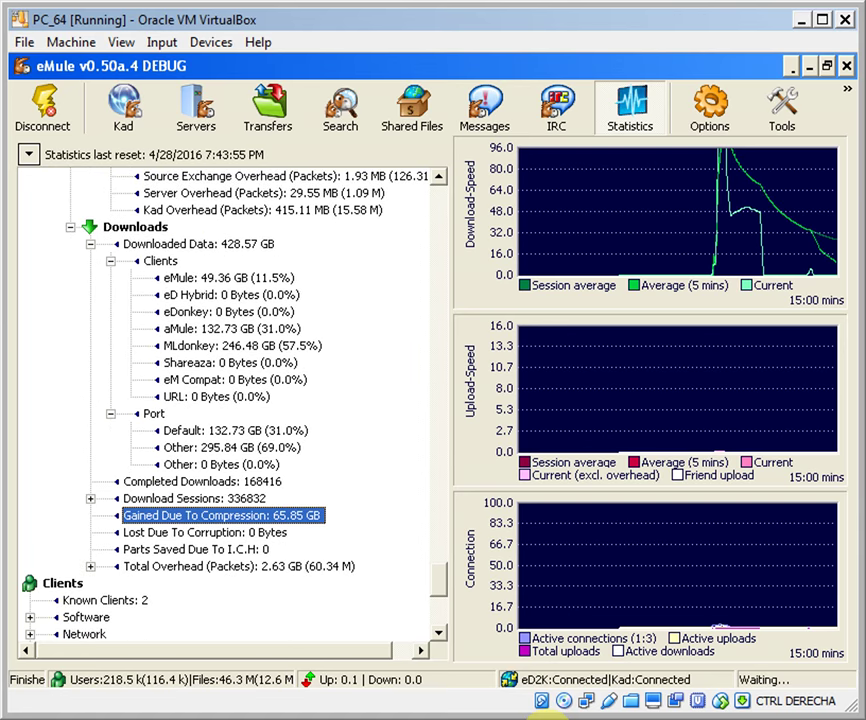
key("Up")
key("Right")
key("Down")
key("Down")
key("Down")
key("Down")
key("Down")
key("Down")
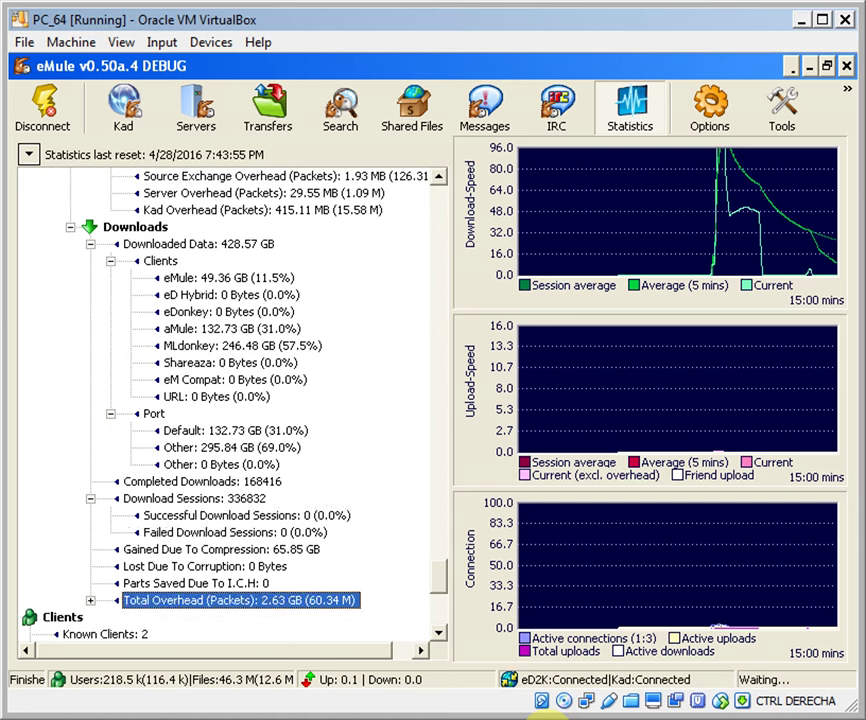
Expand Total Overhead (Packets) under the yearly Downloads and go through its overhead entries
key("Right")
key("Down")
key("Down")
key("Down")
key("Down")
Look over the Clients and Servers sections of the statistics tree and return to the Software entry under Clients
key("Down")
key("Down")
key("Down")
key("Down")
key("Down")
key("Down")
key("Down")
key("Down")
key("Down")
key("Down")
key("Down")
key("Down")
key("Down")
key("Down")
key("Down")
key("Down")
key("Up")
key("Up")
key("Up")
key("Up")
key("Up")
key("Up")
key("Up")
key("Up")
key("Up")
key("Up")
key("Up")
key("Up")
key("Up")
key("Up")
key("Up")
Expand the Software branch under Clients and go through its client types down to aMule
key("Right")
key("Down")
key("Down")
key("Down")
key("Down")
Expand the aMule entry to check its version and go through the remaining Clients entries
key("Right")
key("Down")
key("Down")
key("Down")
key("Down")
key("Down")
key("Down")
key("Down")
key("Down")
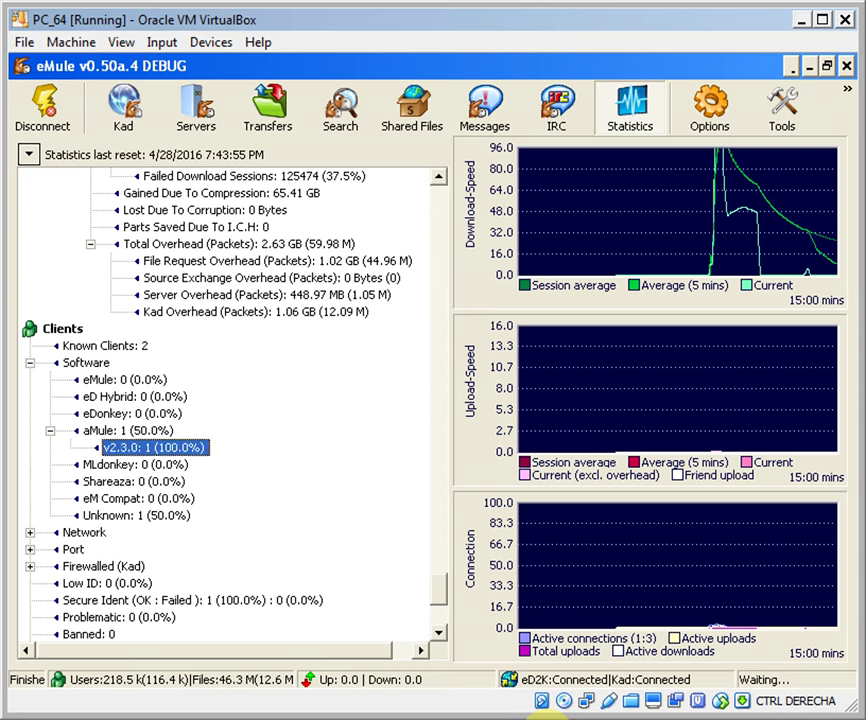
key("Down")
key("Down")
key("Down")
key("Down")
key("Down")
key("Down")
key("Down")
key("Down")
key("Down")
key("Down")
Go back to Network under Clients, expand it and go through its entries
key("Up")
key("Up")
key("Up")
key("Up")
key("Up")
key("Up")
key("Up")
key("Up")
key("Up")
key("Up")
key("Up")
key("Up")
key("Right")
key("Down")
key("Down")
key("Down")
key("Down")
key("Down")
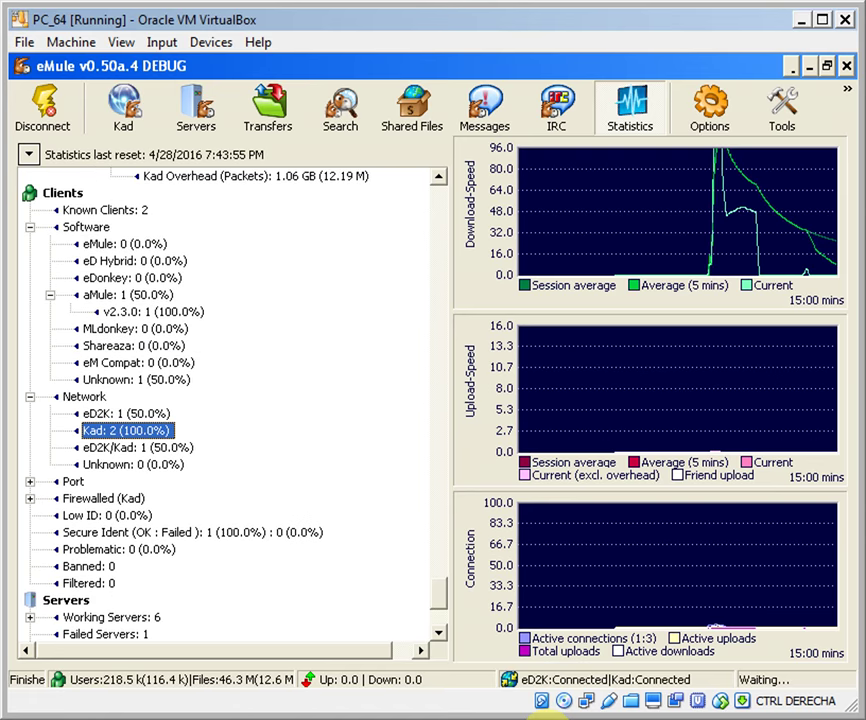
Expand the Port and Firewalled (Kad) branches under Clients and go through the figures down to Filtered
key("Right")
key("Down")
key("Down")
key("Down")
key("Right")
key("Down")
key("Down")
key("Down")
key("Down")
key("Down")
key("Down")
key("Down")
Go through the Servers figures and expand the Records branch of that section
key("Down")
key("Down")
key("Down")
key("Down")
key("Down")
key("Down")
key("Down")
key("Down")
key("Right")
Go back to Working Servers, expand it and check its user, file and occupation figures
key("Up")
key("Up")
key("Up")
key("Up")
key("Up")
key("Up")
key("Right")
key("Down")
key("Down")
key("Down")
key("Down")
key("Down")
key("Down")
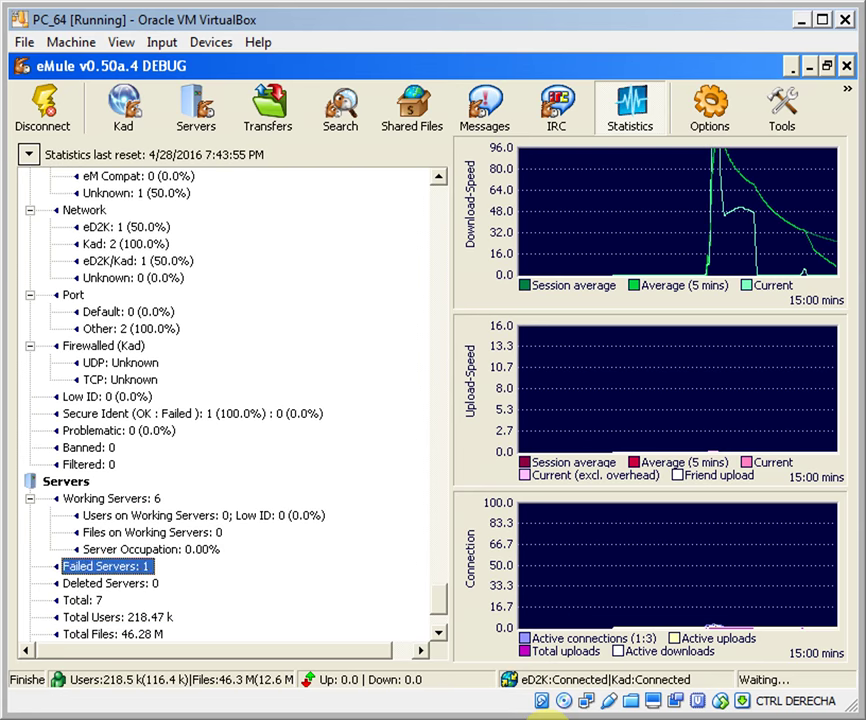
Review the server Records entries and continue to Disk Space at the end of the statistics tree
key("End")
key("Up")
key("Up")
key("Up")
key("Up")
key("Up")
key("Up")
key("Down")
key("Down")
key("Down")
key("Down")
key("Down")
key("Down")
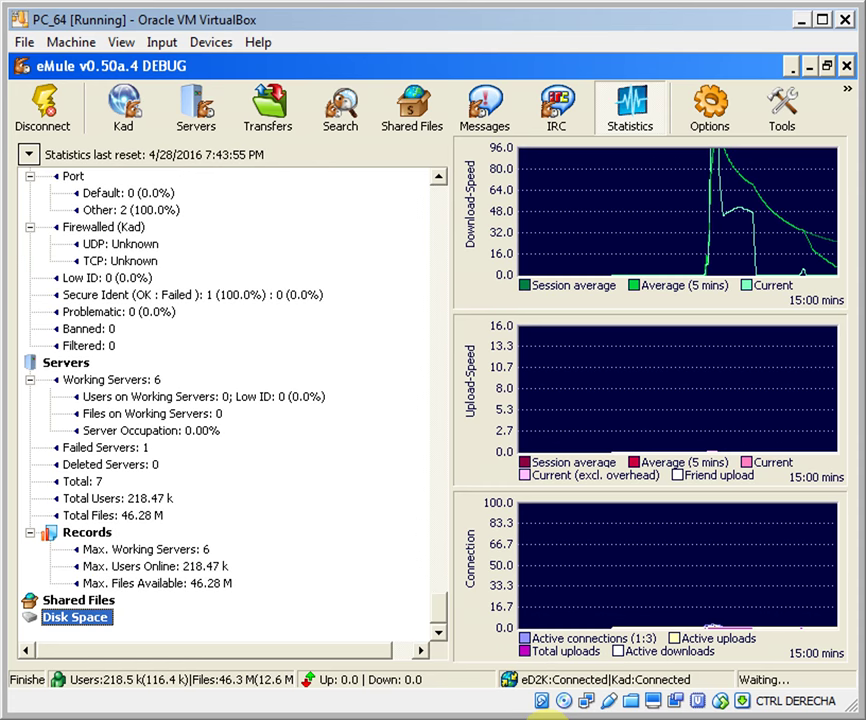
Expand the Shared Files section and review its file count and size figures
key("Up")
key("Right")
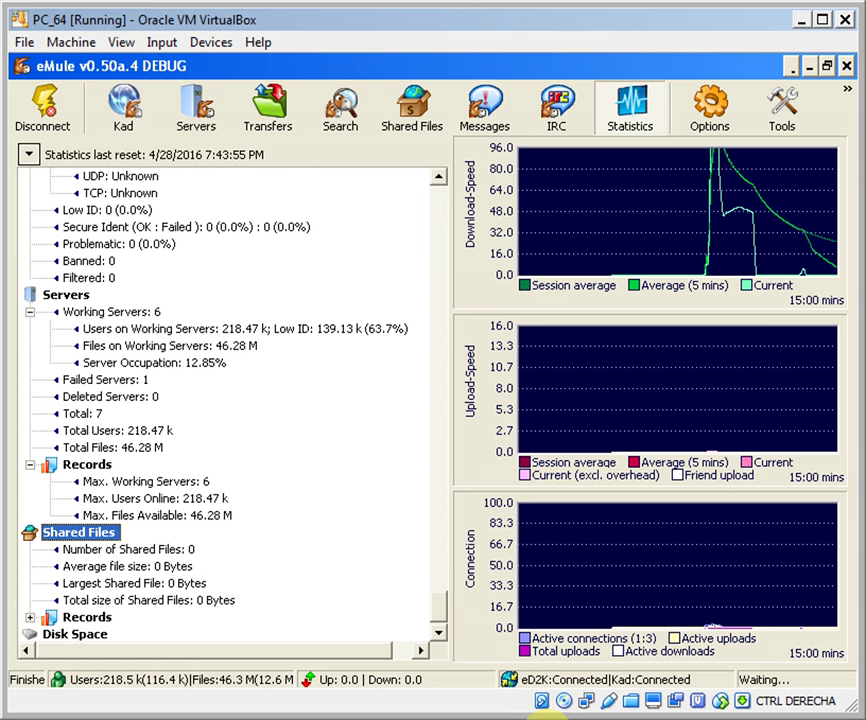
key("Up")
key("Down")
key("Down")
key("Down")
key("Down")
key("Down")
key("Up")
key("Down")
key("Down")
key("Up")
key("Up")
key("Up")
key("Down")
key("Down")
key("Down")
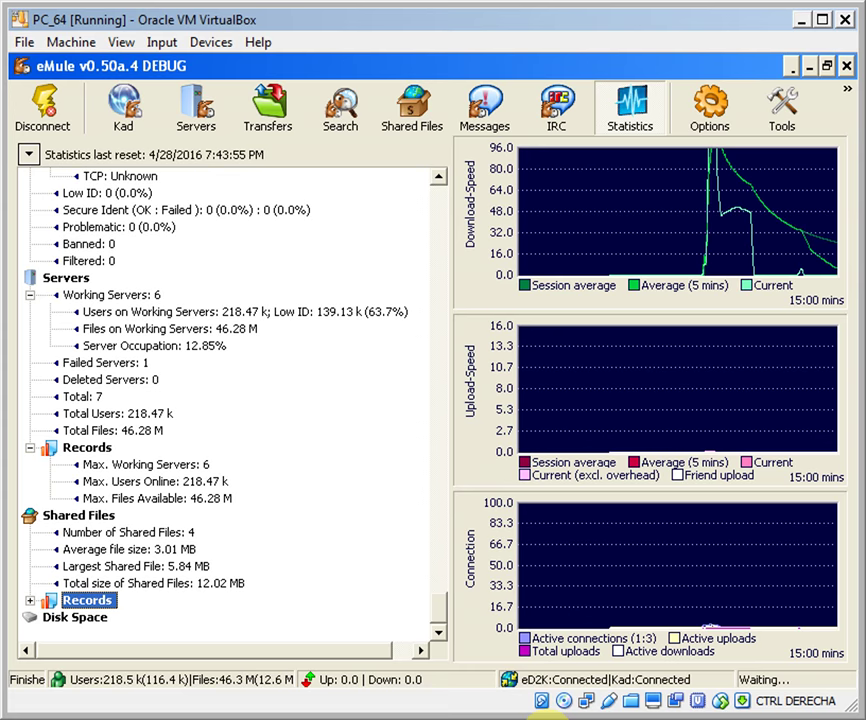
Expand the Records branch under Shared Files and go through its entries
key("Right")
key("Down")
key("Down")
key("Down")
key("Down")
key("Down")
Expand the Disk Space section and go through its entries down to Additional Space Needed for Downloads
key("Right")
key("Down")
key("Down")
key("Down")
key("Down")
key("Down")
key("Down")
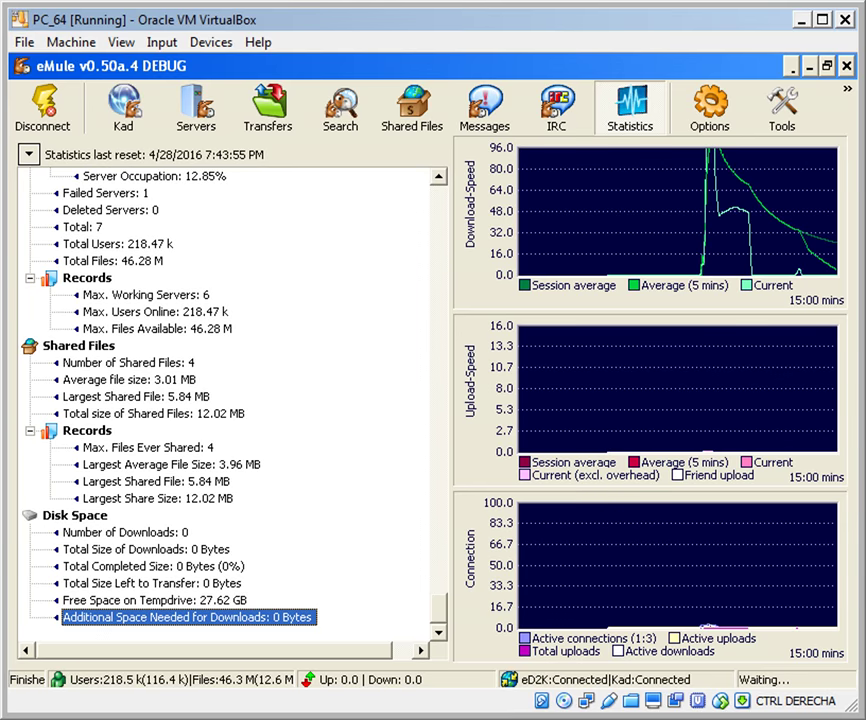
Revisit the pdf search results and return to the list of downloads in Transfers
left_click(344, 98)
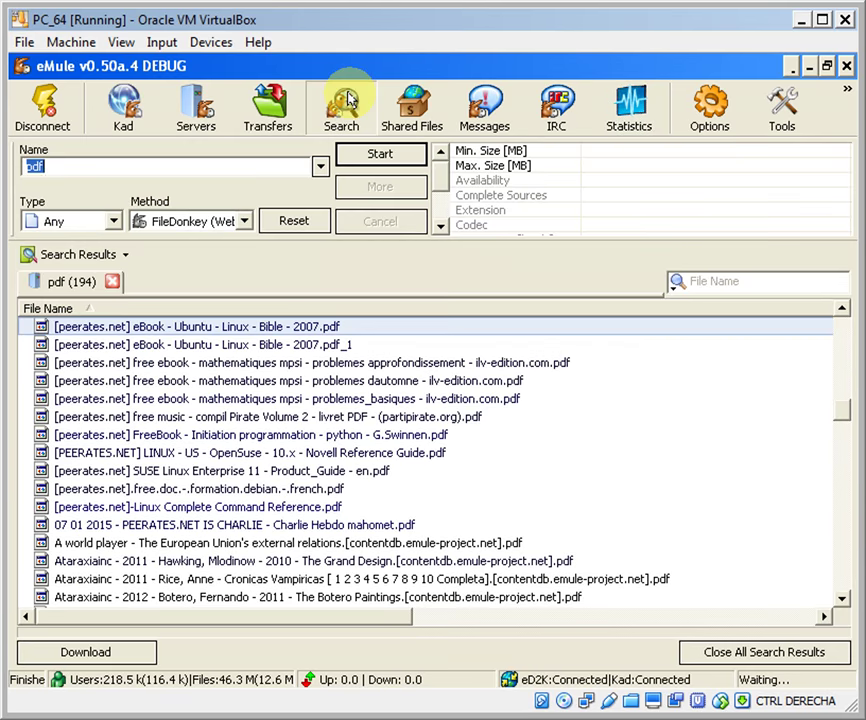
left_click(277, 96)
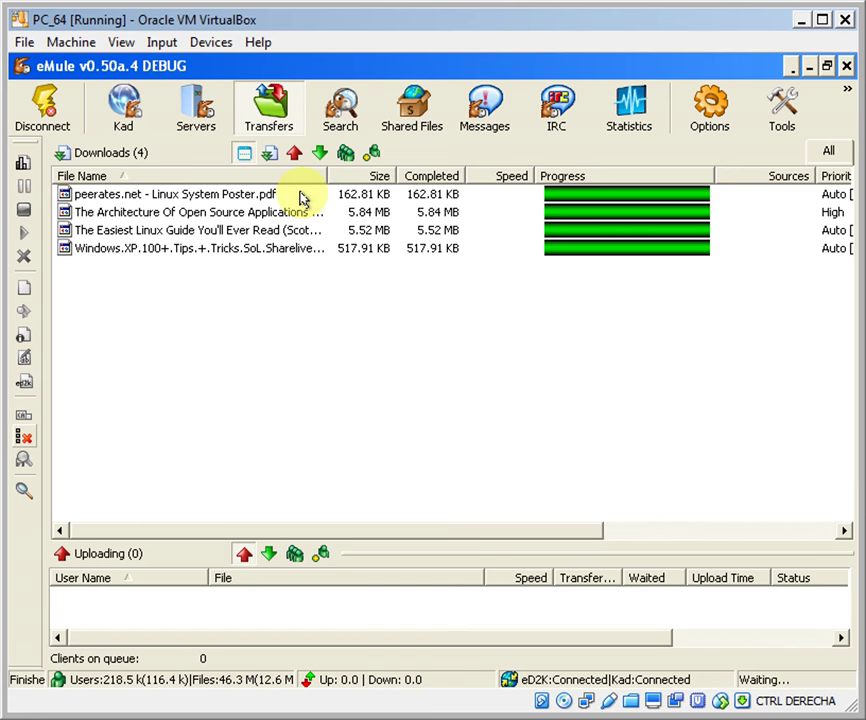
mouse_move(773, 706)
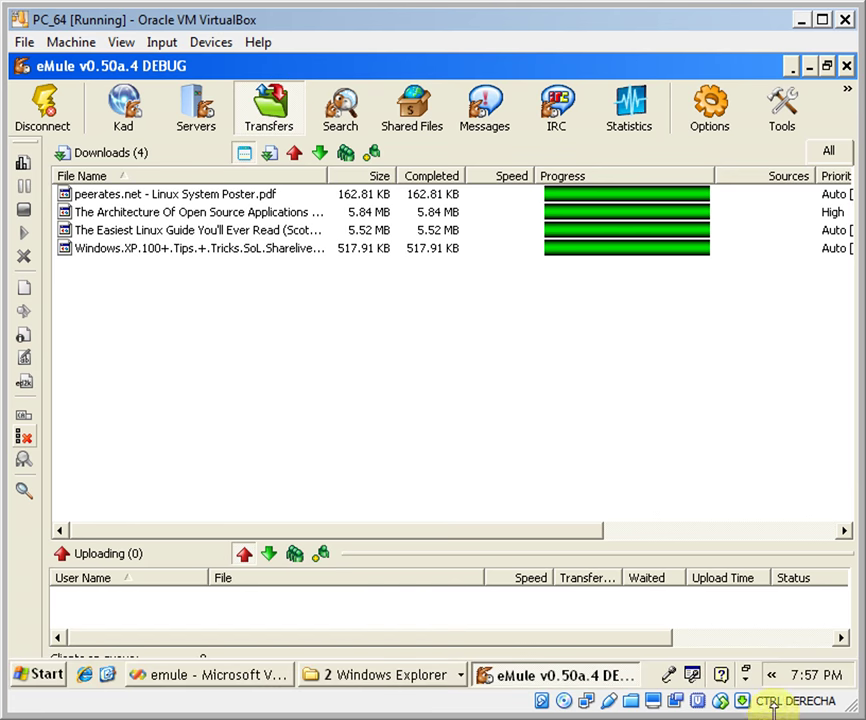